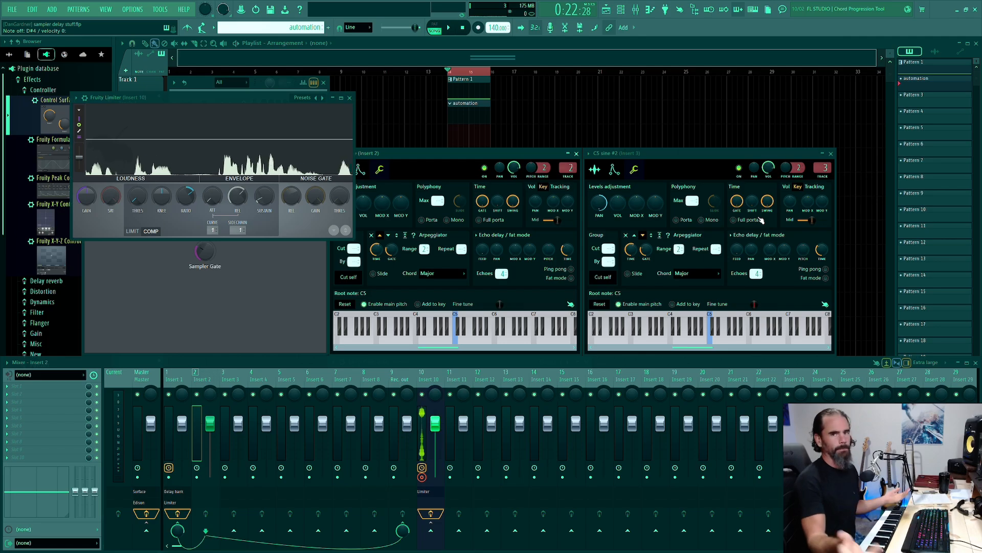
Close the Fruity Limiter and show the sample settings page of both C5 sine sampler channels.
click(349, 98)
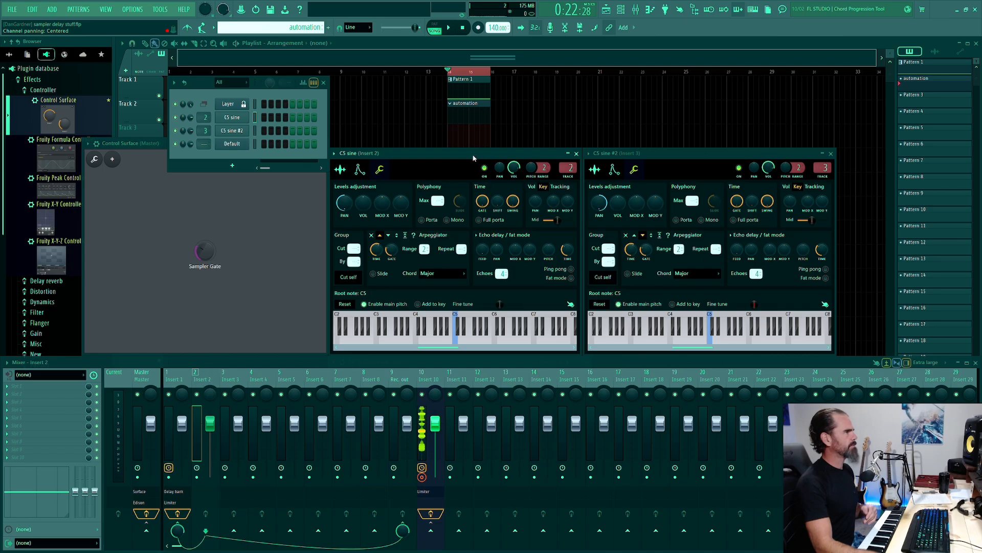
click(676, 168)
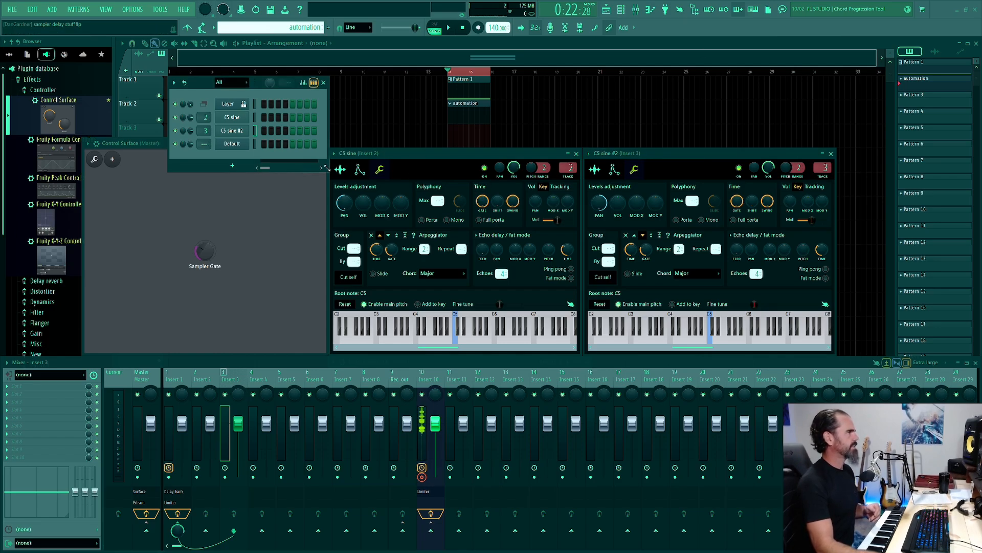
click(379, 169)
click(598, 171)
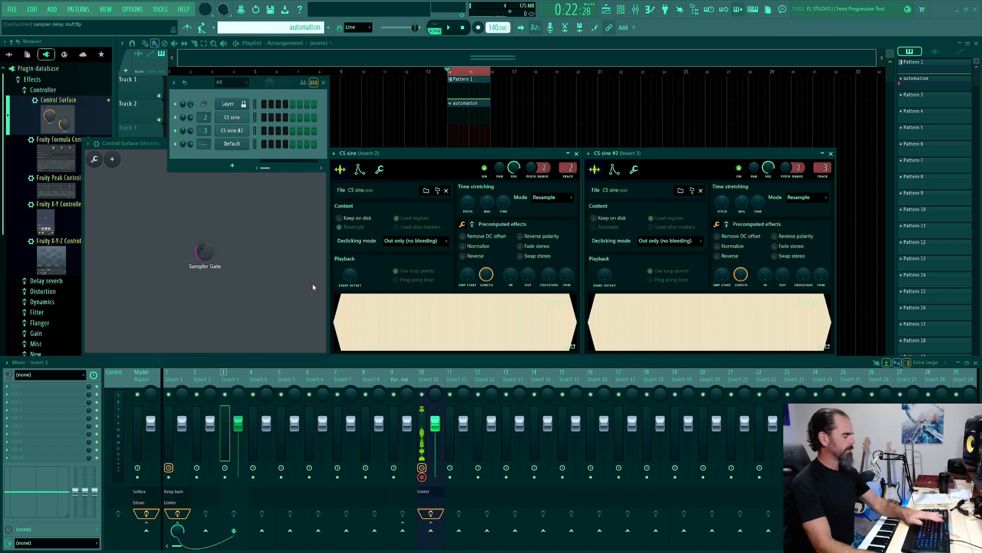
Open Edison from the Master mixer track and place it below the sampler windows' controls.
key(F9)
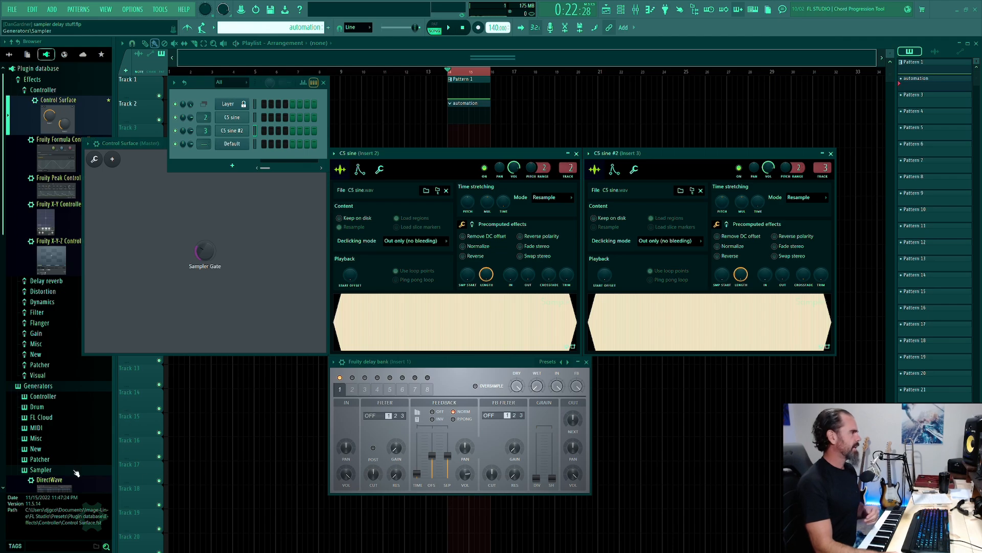
key(F9)
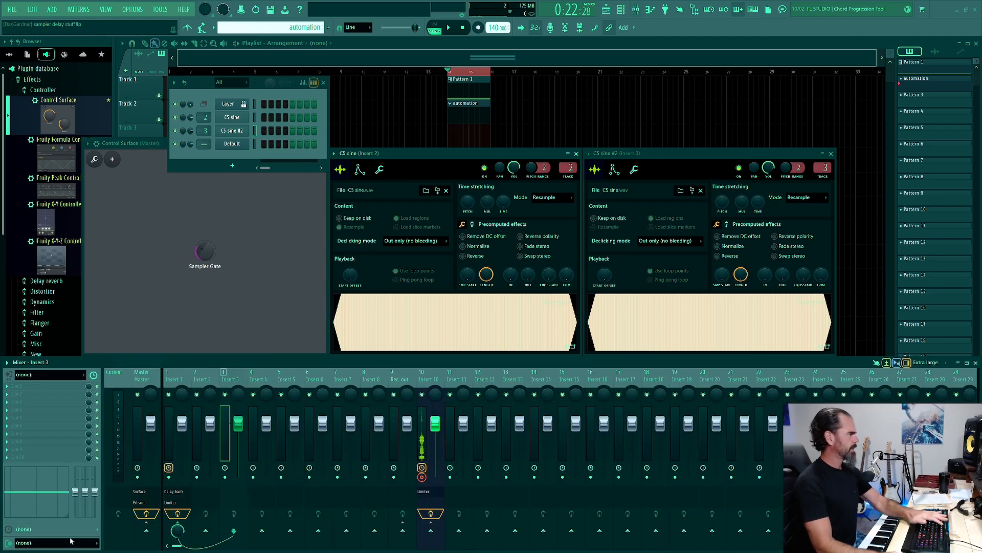
click(133, 433)
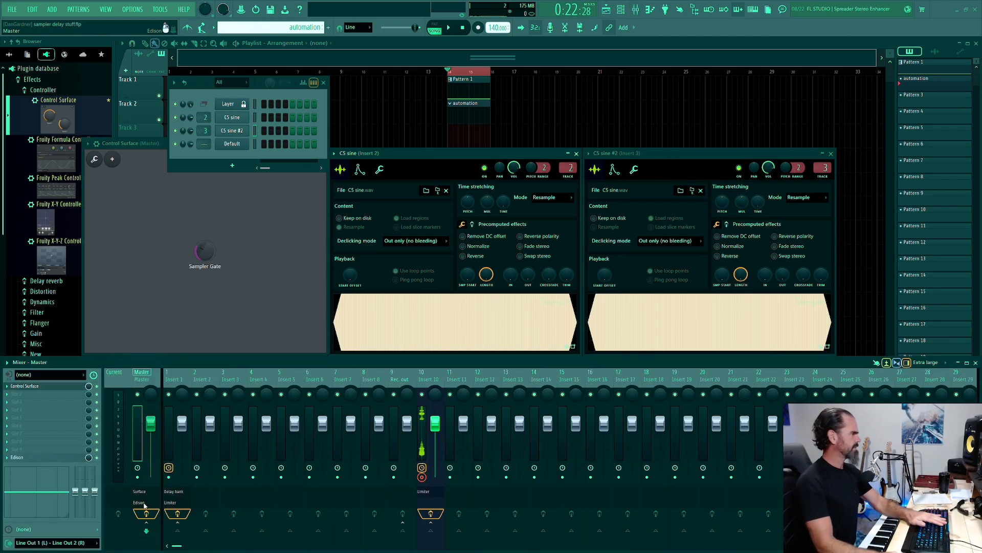
click(34, 457)
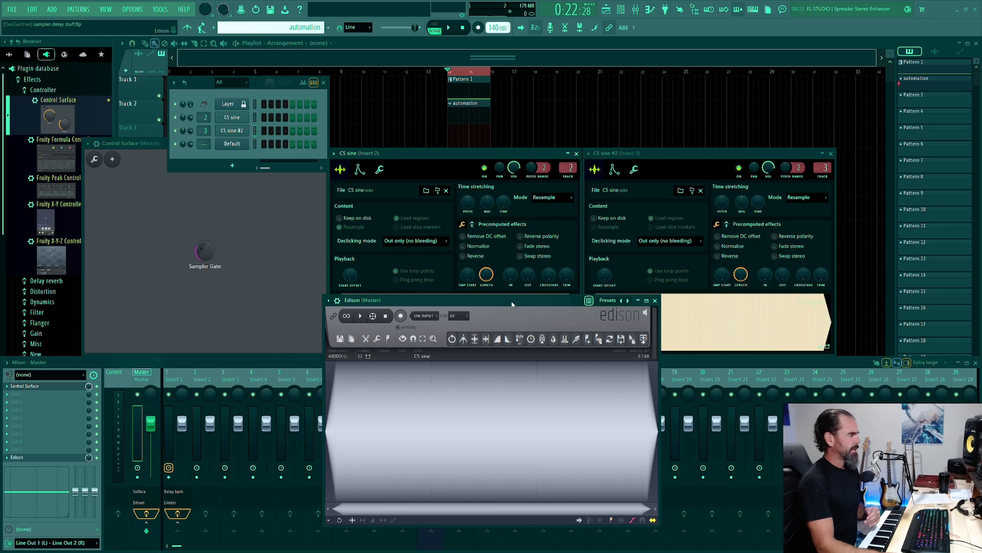
drag(512, 300, 512, 313)
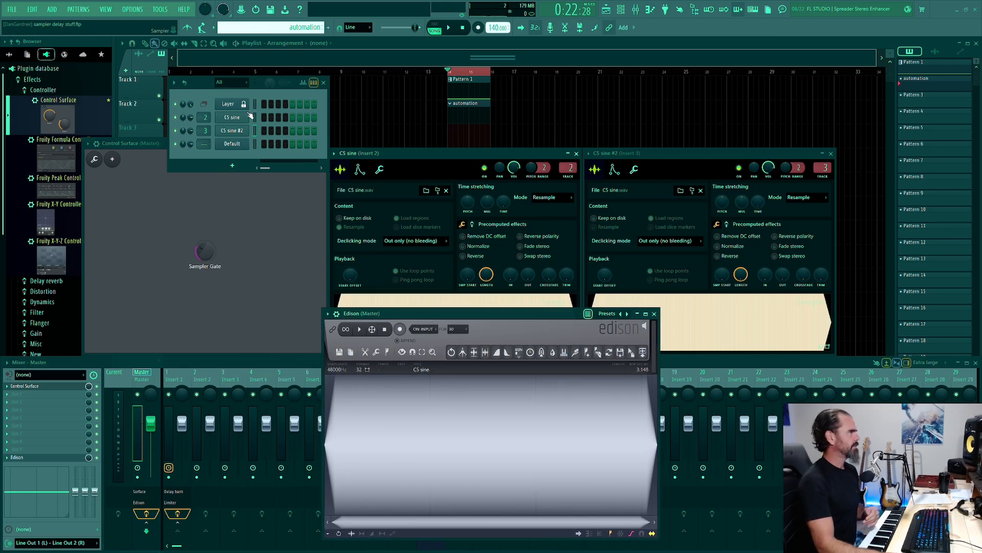
Open the Default Sytrus channel, try a different operator 1 waveform by raising its shape, and close the plugin.
click(236, 145)
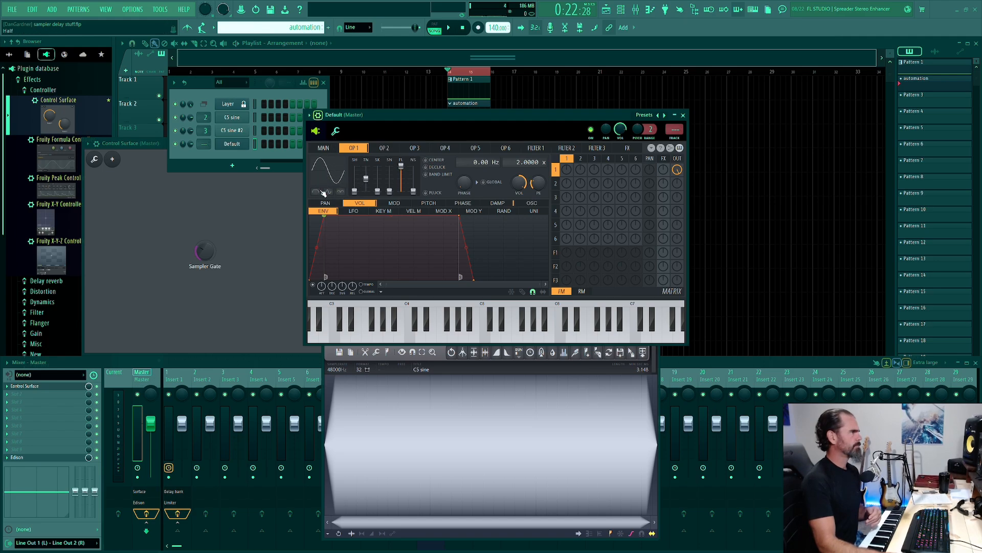
mouse_move(360, 192)
mouse_down()
mouse_move(354, 165)
mouse_move(354, 178)
mouse_move(366, 165)
mouse_move(366, 178)
mouse_move(354, 168)
mouse_move(354, 177)
mouse_up()
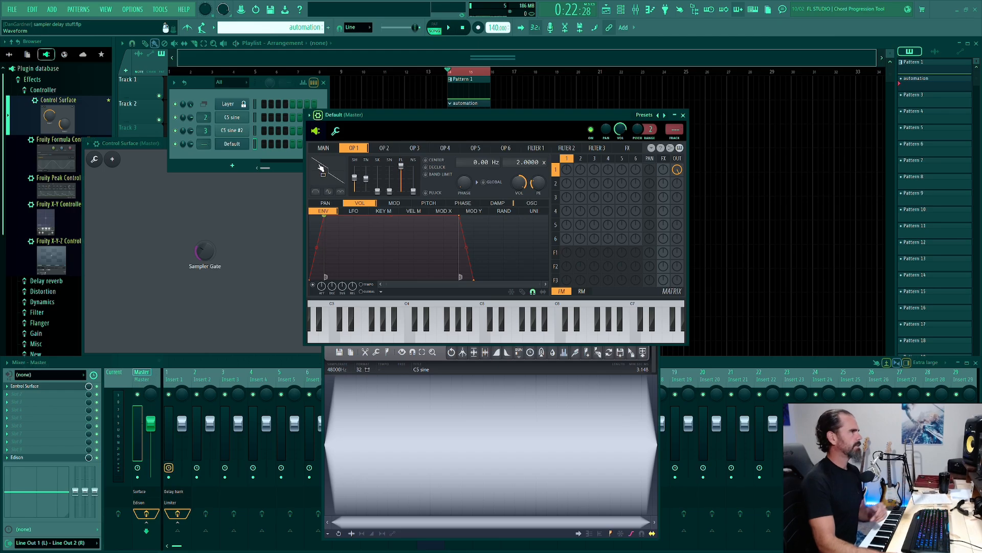
click(332, 148)
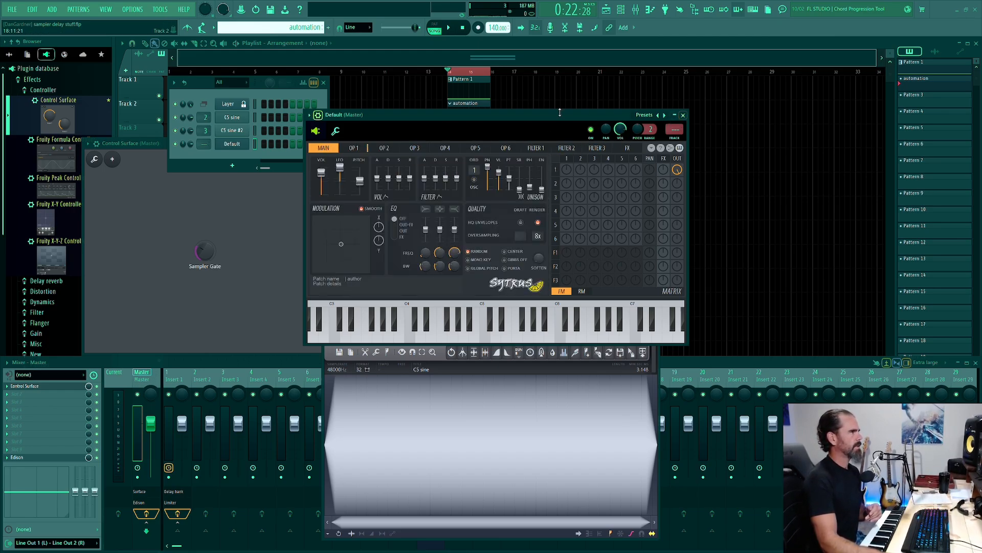
click(683, 115)
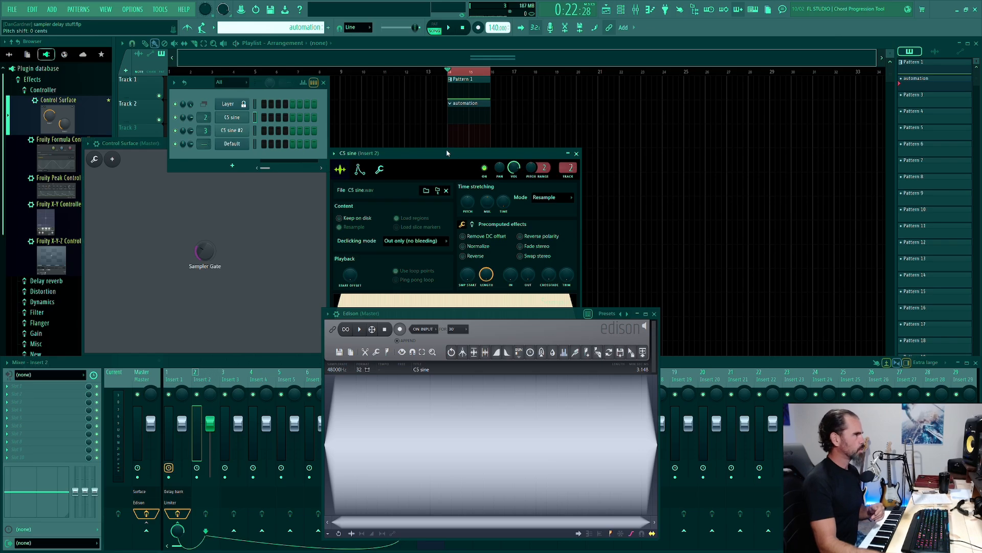
Uncover the C5 sine sampler, bring up Edison's Save As dialog for the sample, and dismiss it without saving.
drag(561, 318, 474, 368)
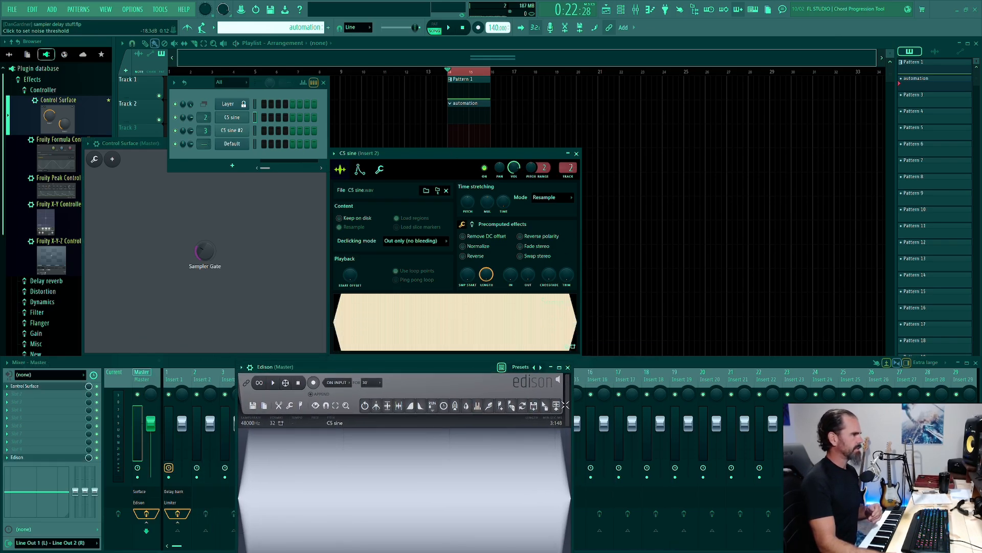
click(535, 406)
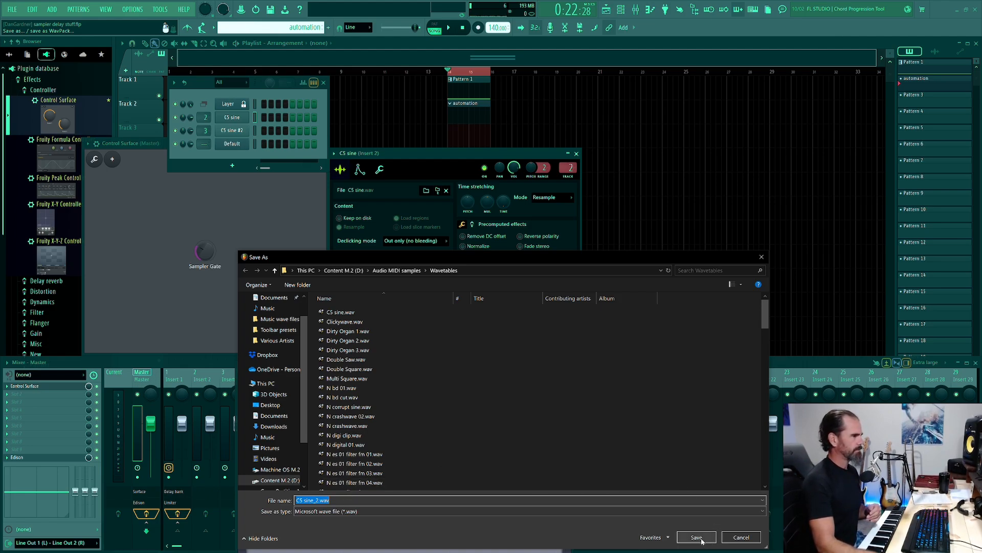
click(761, 257)
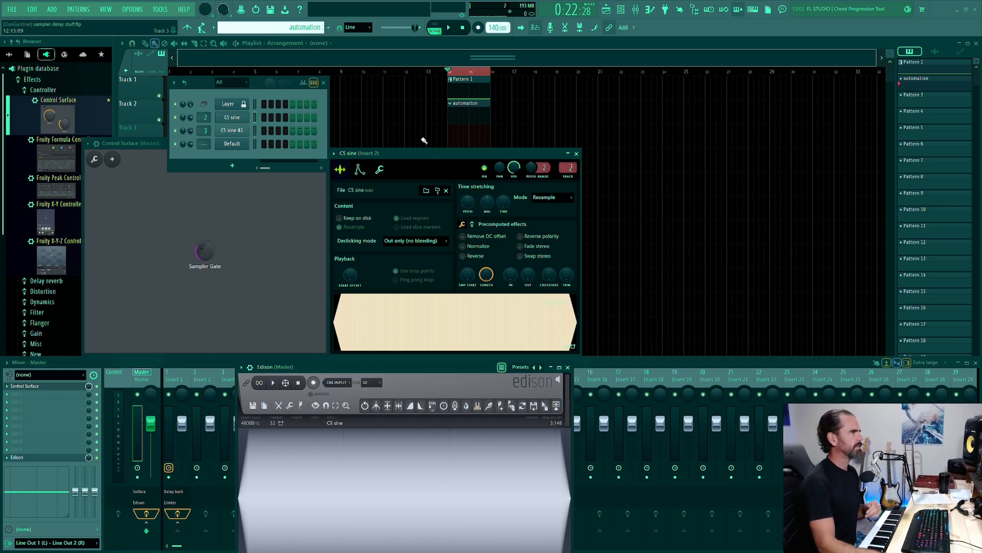
Close Edison, keeping the C5 sine sampler open above the mixer.
mouse_move(420, 155)
mouse_down()
mouse_move(436, 149)
mouse_move(423, 156)
mouse_up()
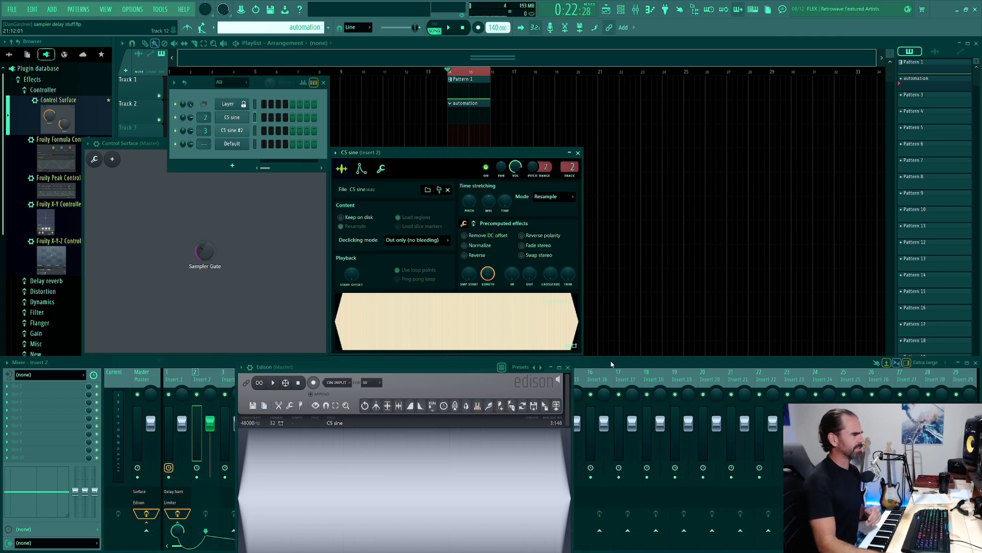
drag(442, 377, 488, 310)
click(616, 300)
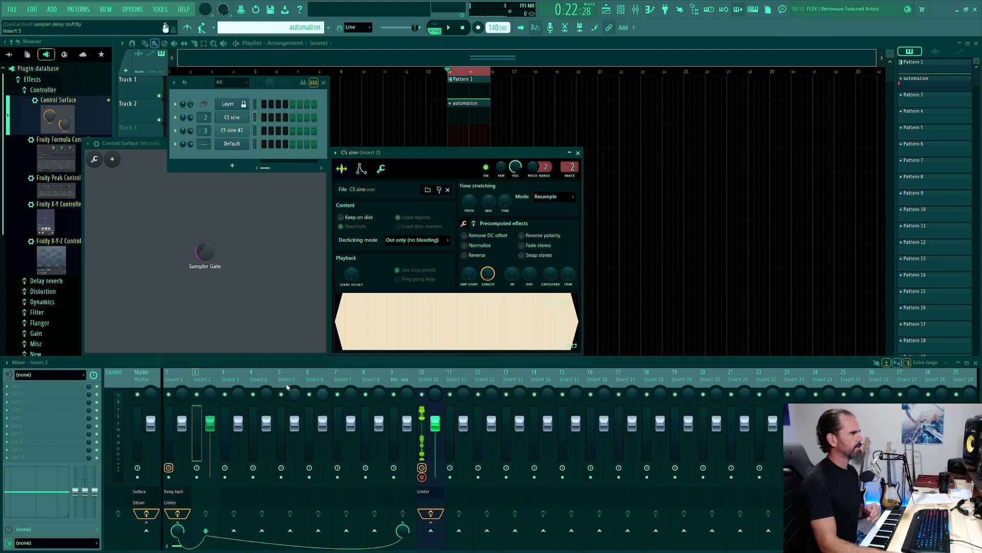
Bring up the track latency options for mixer insert 8.
click(337, 431)
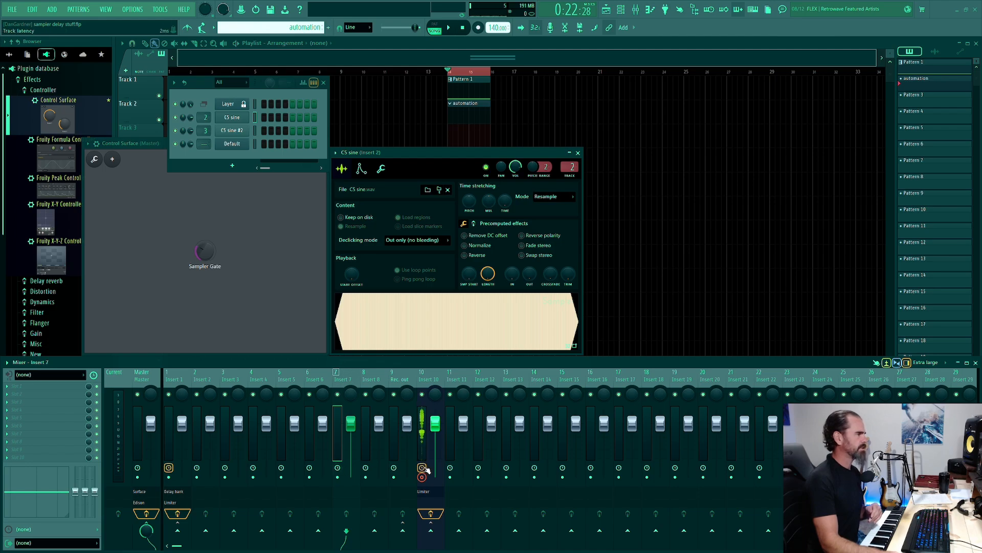
right_click(398, 466)
click(369, 468)
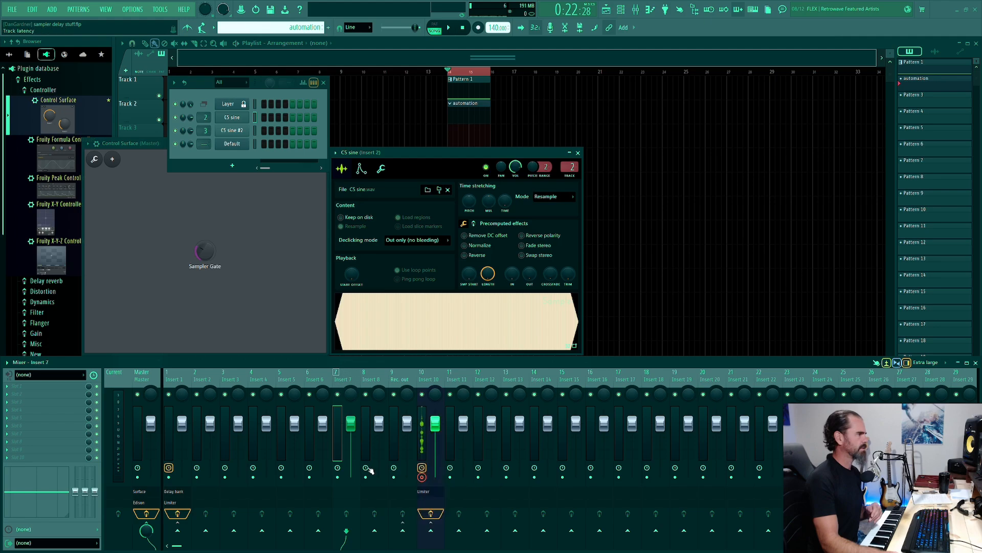
click(365, 467)
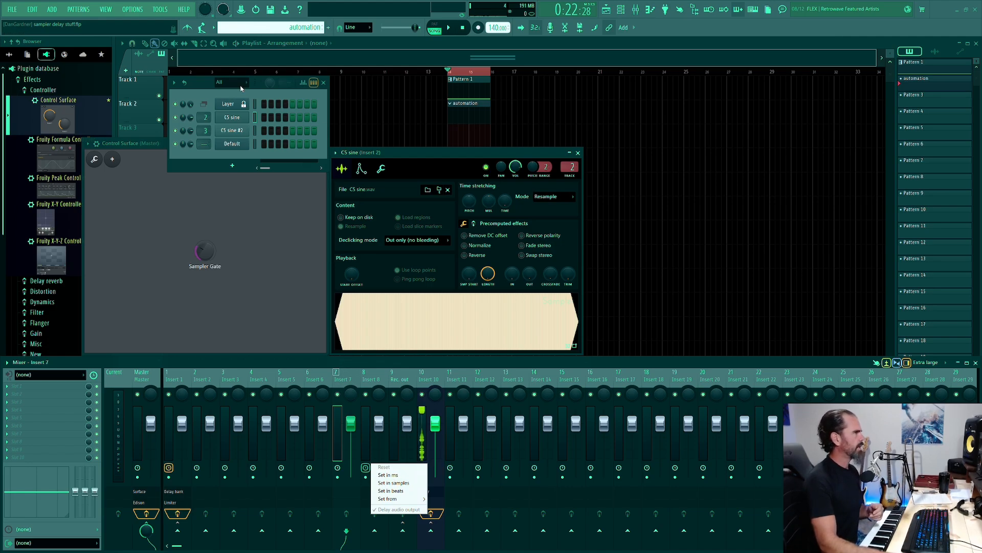
Route the Default Sytrus channel to mixer track 4 and play a test note on it.
click(240, 145)
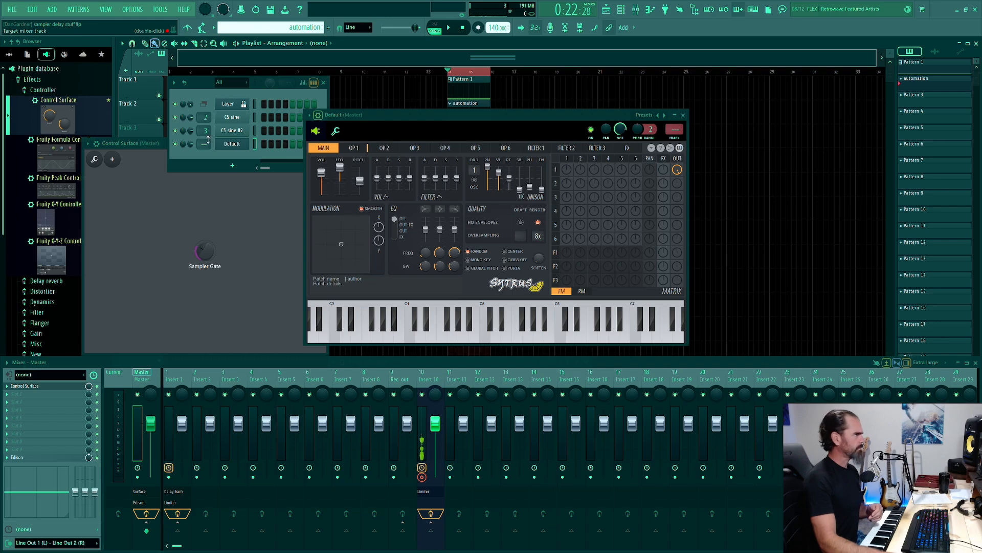
scroll(203, 143, up, 5)
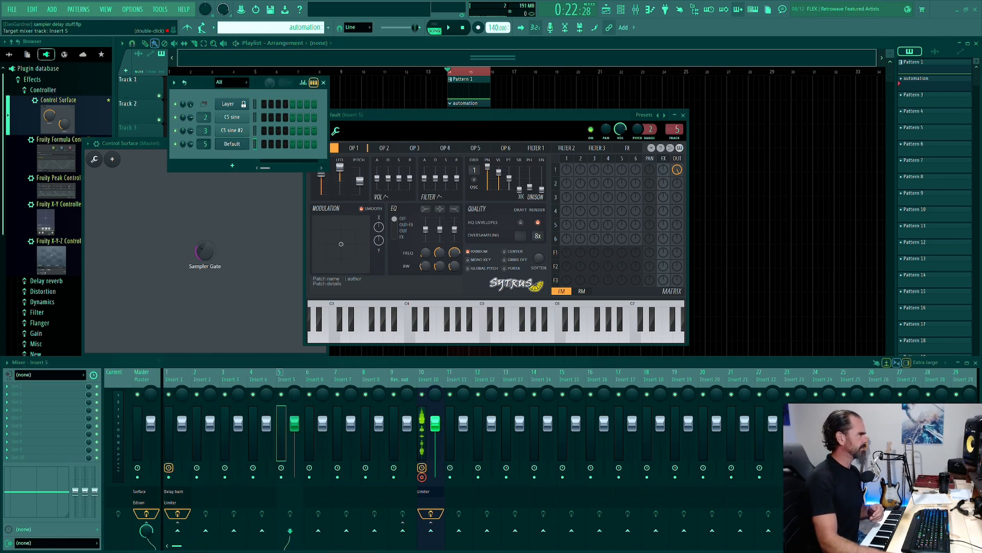
scroll(205, 144, down, 1)
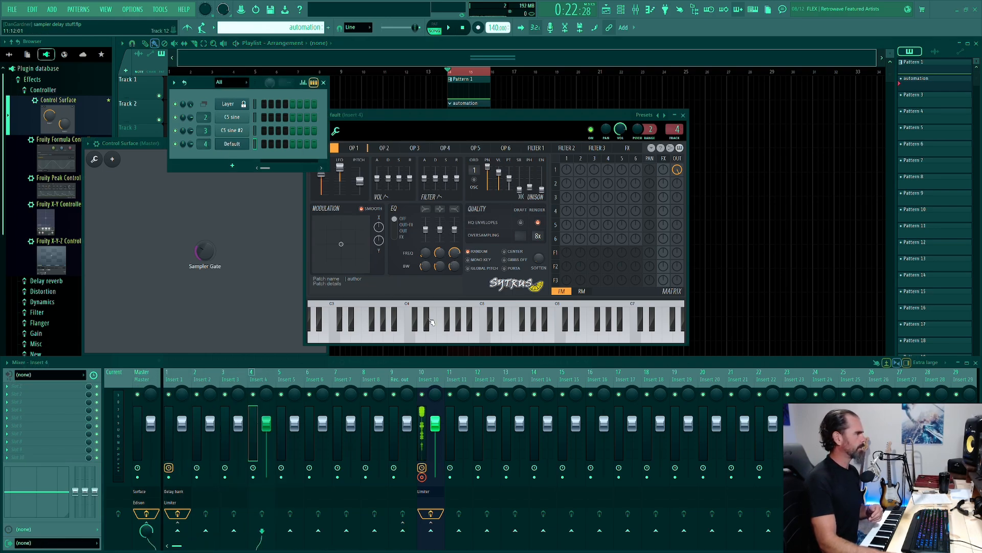
click(486, 336)
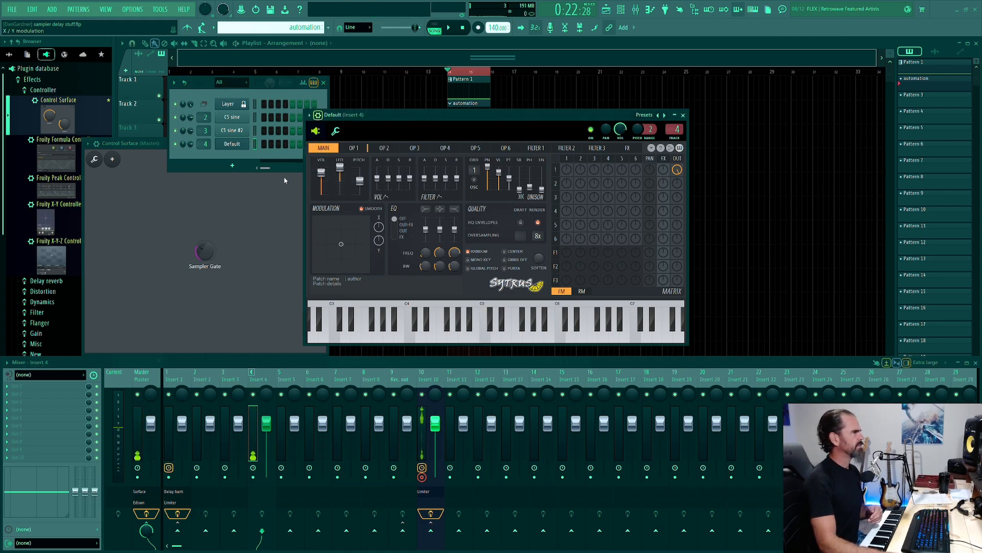
Set the shape of Sytrus operator 1 to 0% for a sine wave and audition several notes.
click(360, 148)
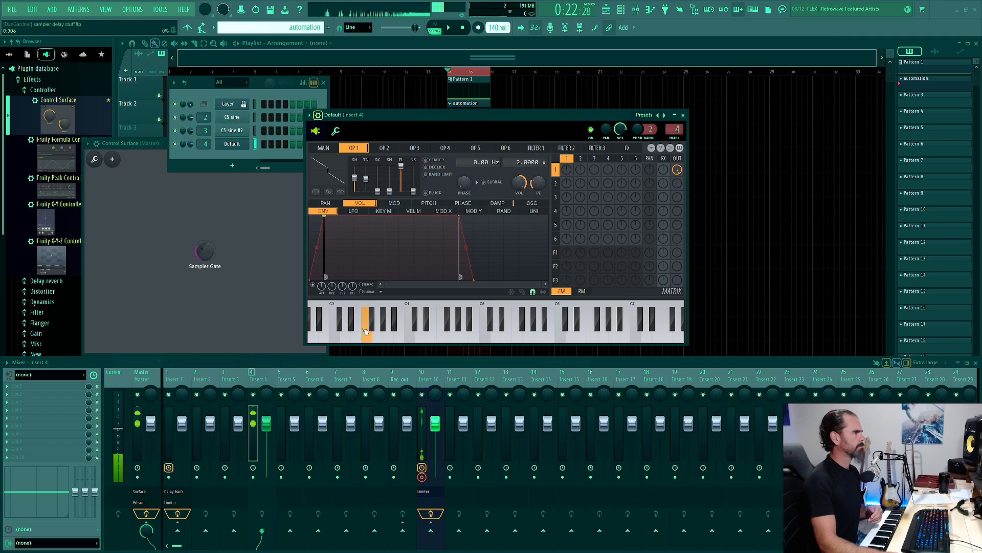
drag(355, 176, 355, 190)
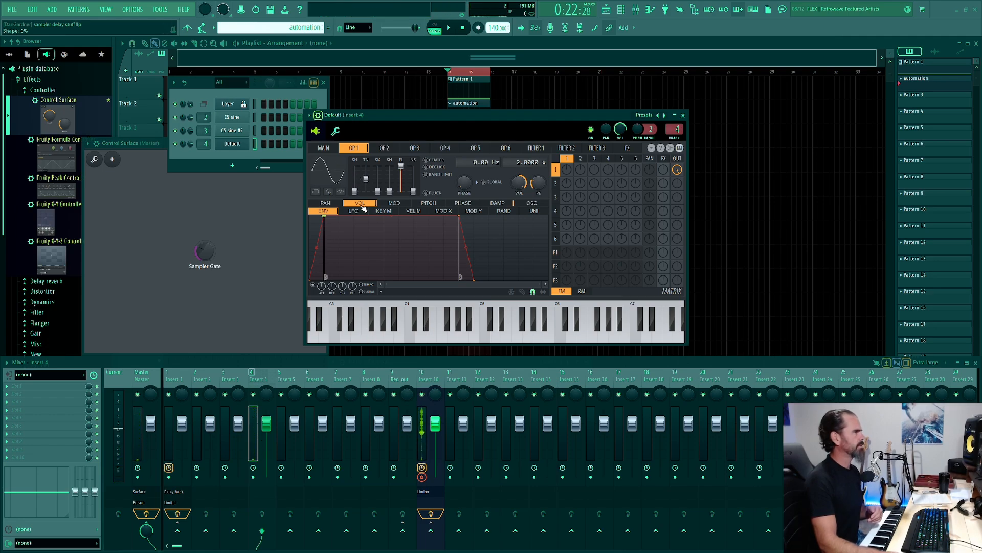
click(442, 338)
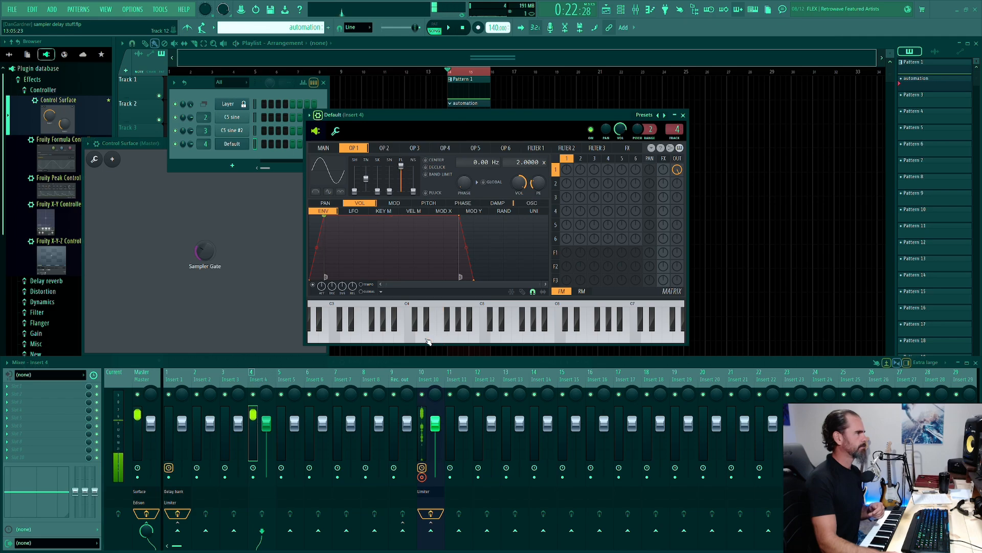
click(399, 338)
click(342, 336)
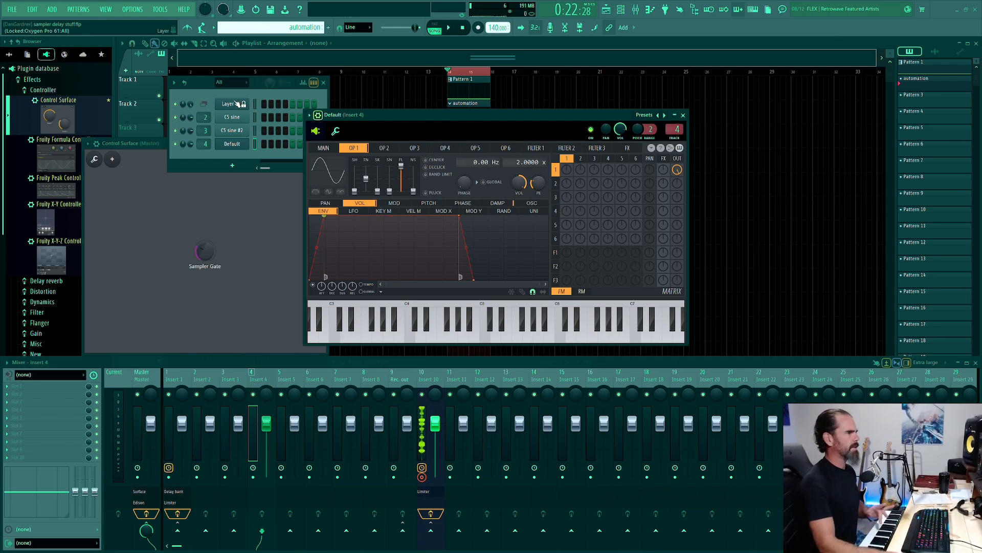
Audition a C5 note in Sytrus, close the plugin, and open the C5 sine #2 sampler.
drag(415, 115, 456, 117)
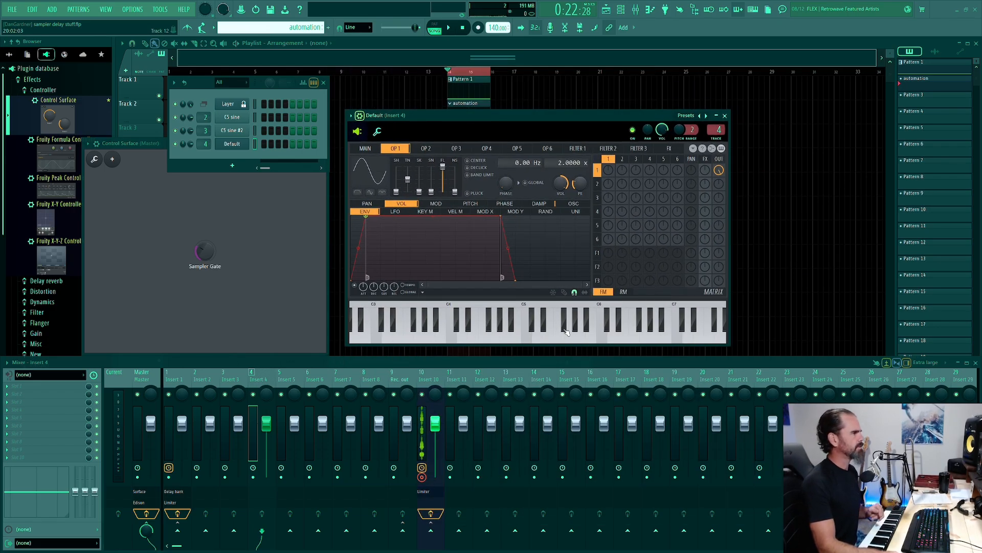
click(530, 339)
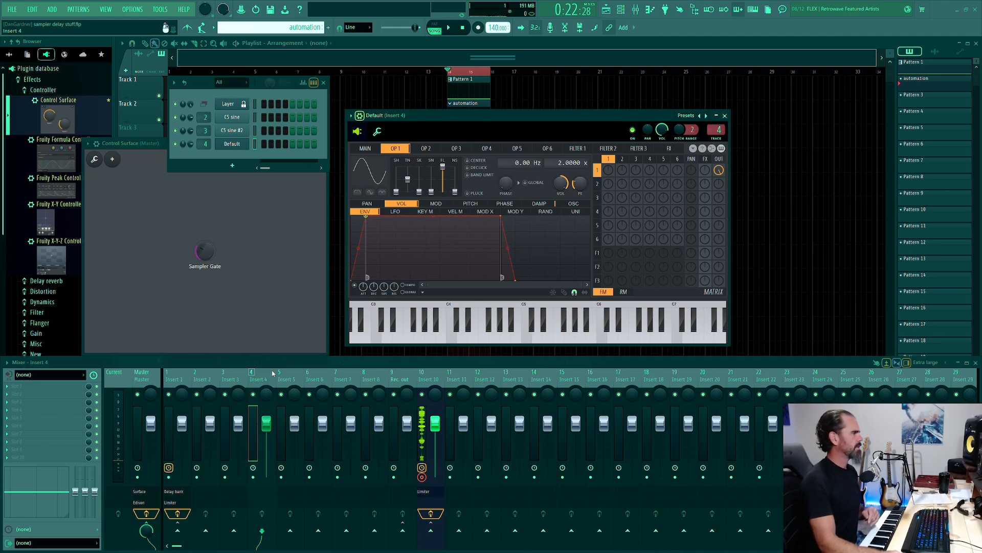
click(725, 116)
click(241, 130)
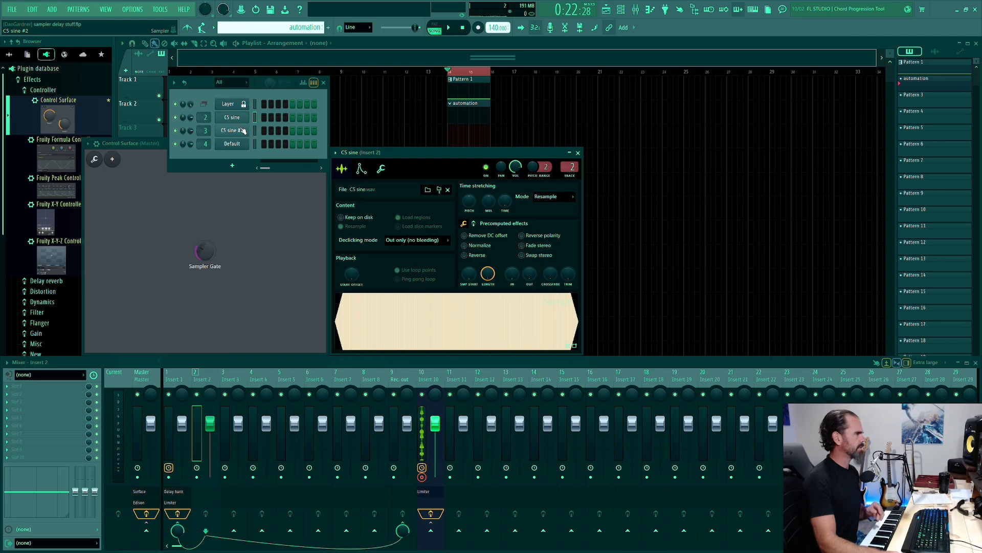
click(244, 130)
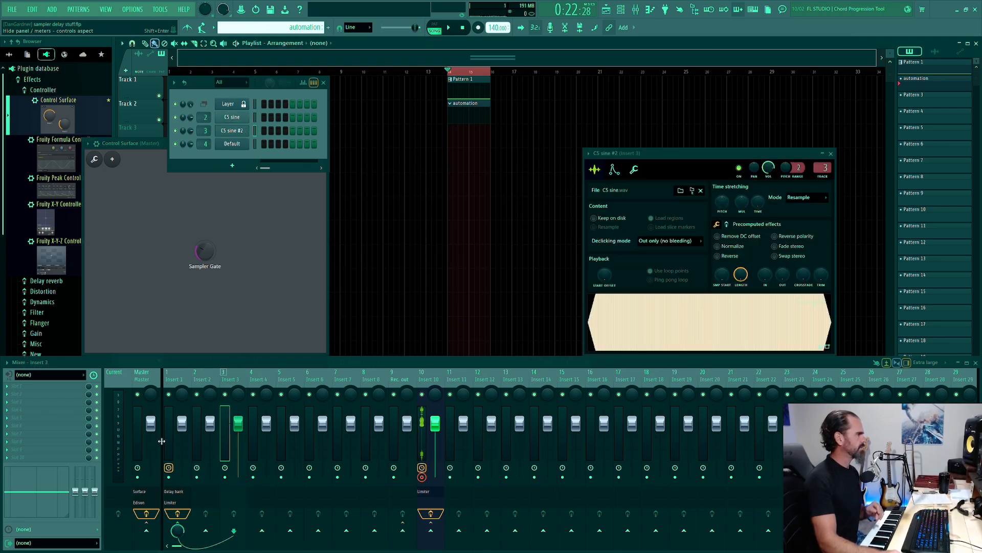
Toggle the mixer's Master track and meter section, leaving it hidden.
drag(161, 441, 109, 415)
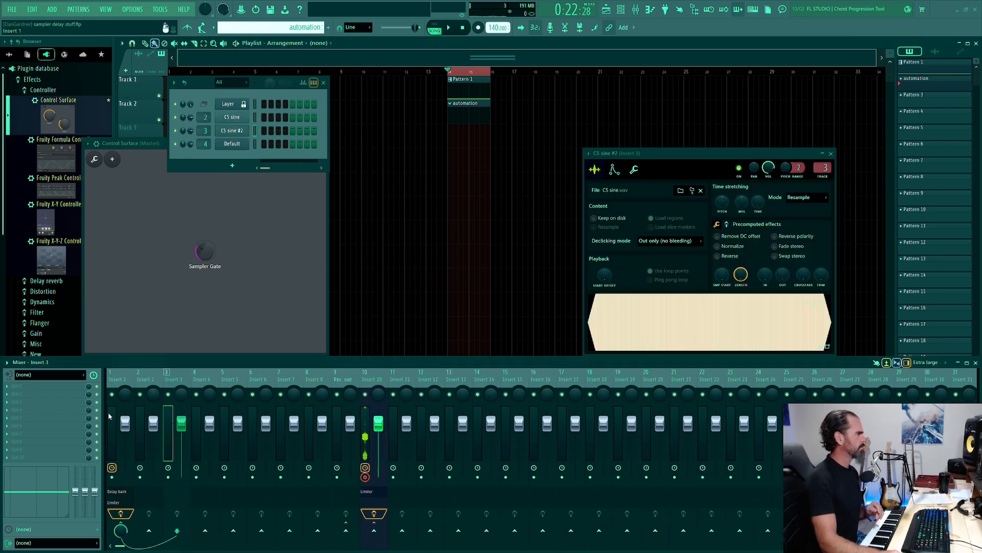
scroll(132, 422, up, 2)
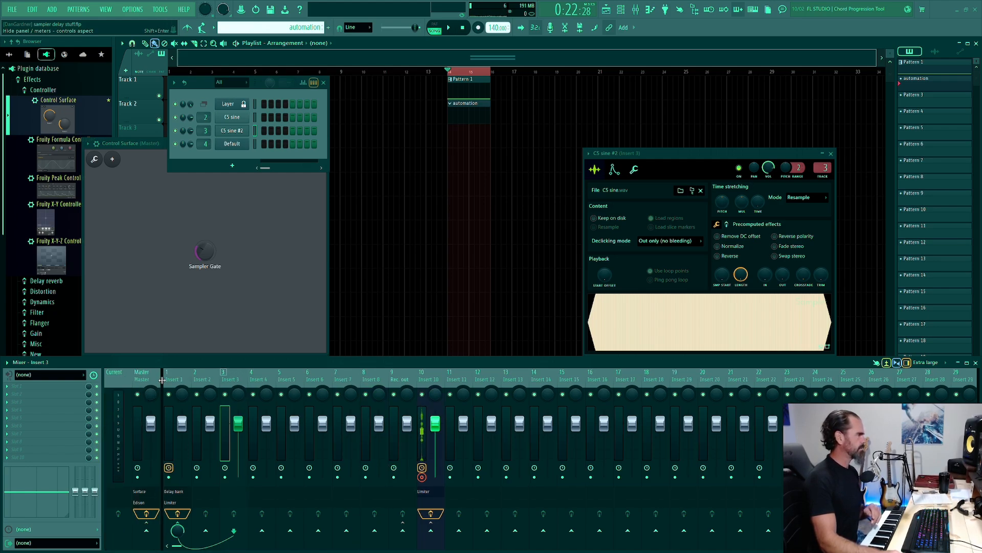
click(162, 380)
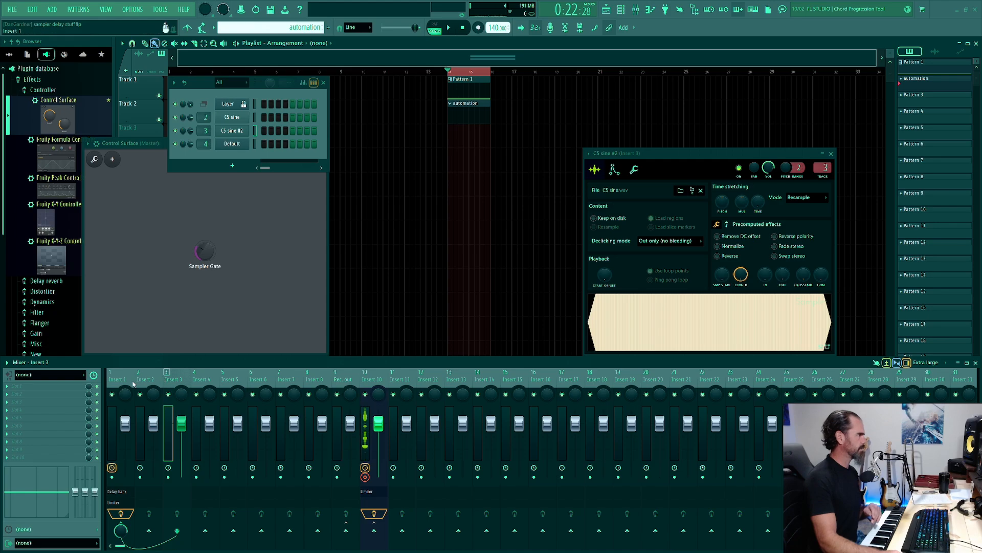
Bring the mixer's Master section into view and inspect the latency and routing of Insert 1 and the Insert 2 track.
click(111, 382)
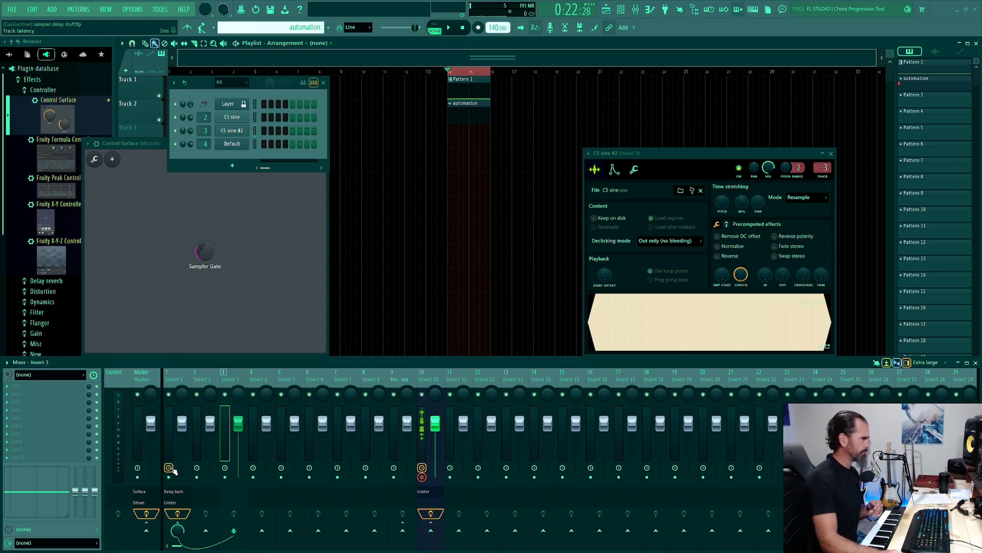
right_click(172, 468)
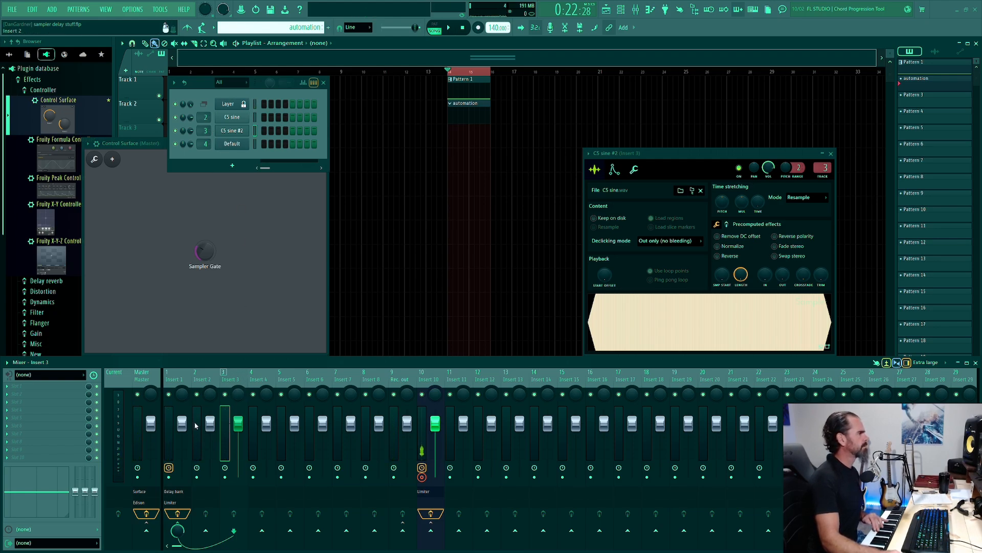
click(167, 422)
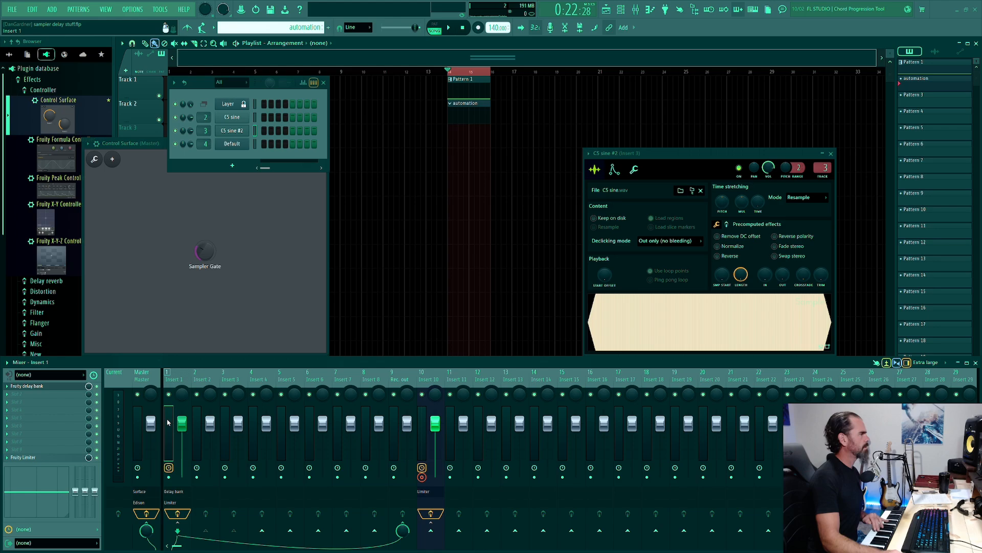
click(198, 421)
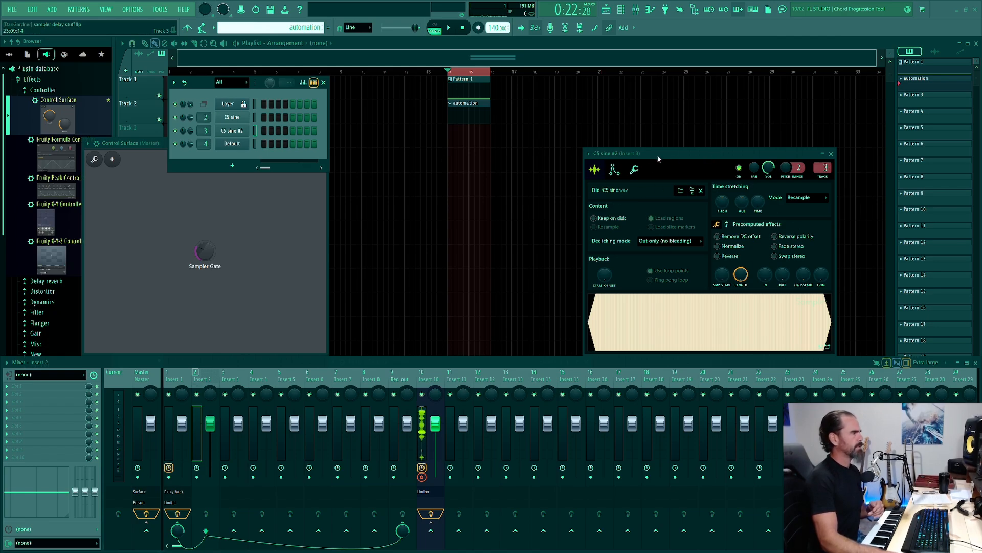
Open the C5 sine and C5 sine #2 samplers and arrange their windows side by side.
click(233, 117)
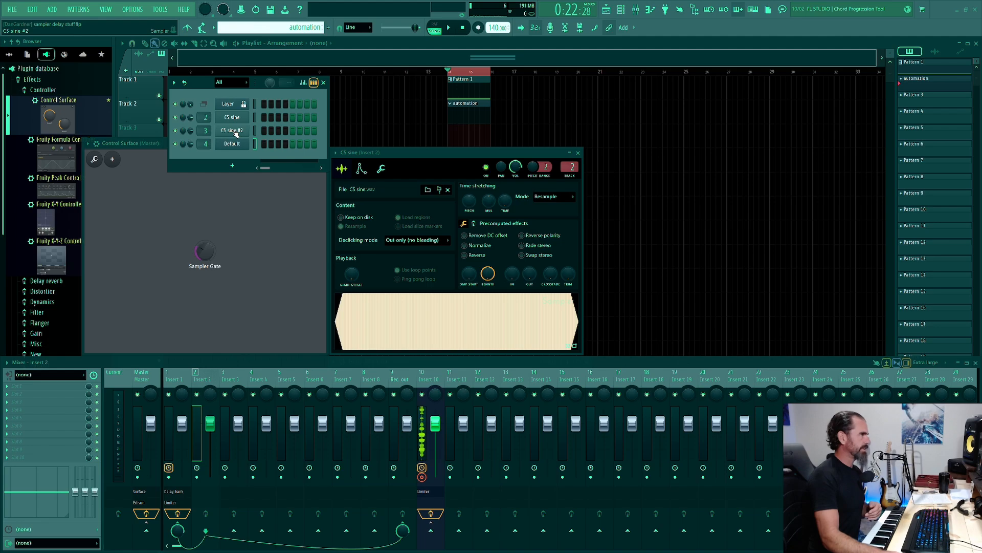
click(232, 131)
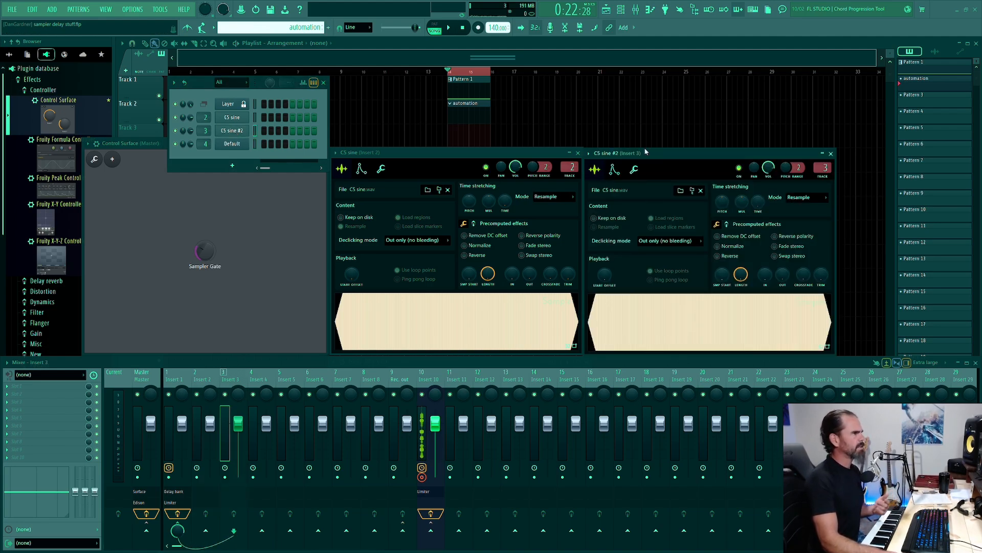
drag(653, 153, 655, 153)
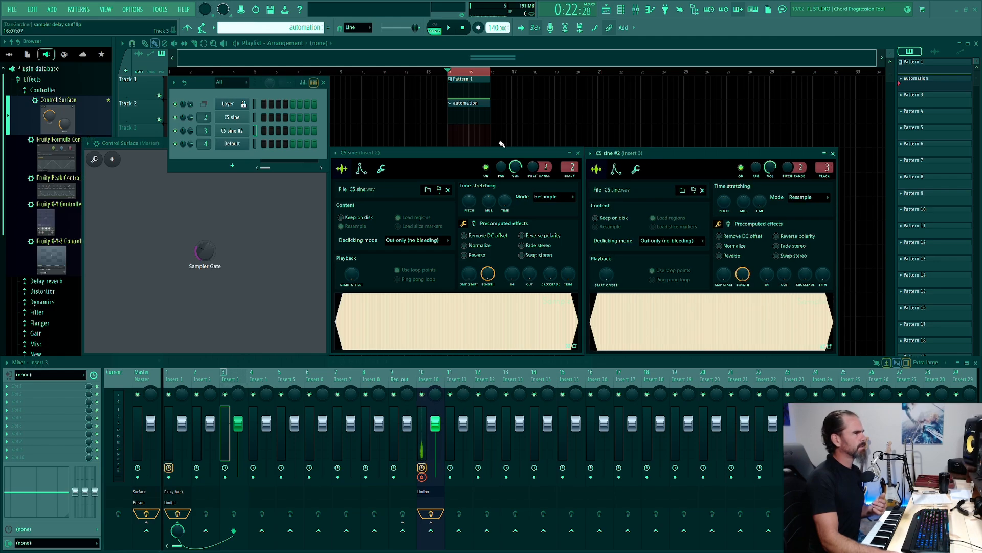
drag(486, 154, 490, 160)
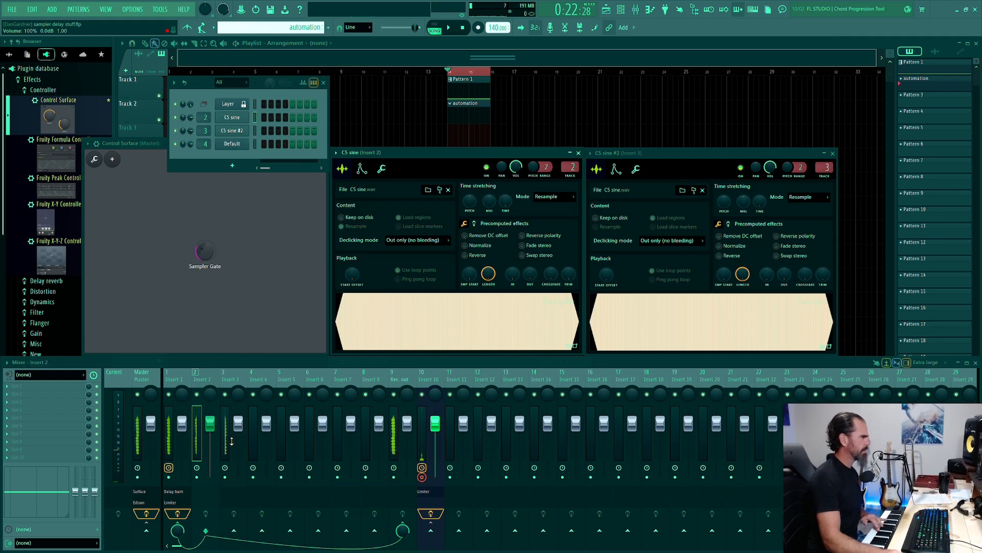
Set the track latency delay of mixer Insert 3 to 200 ms.
click(226, 468)
click(255, 477)
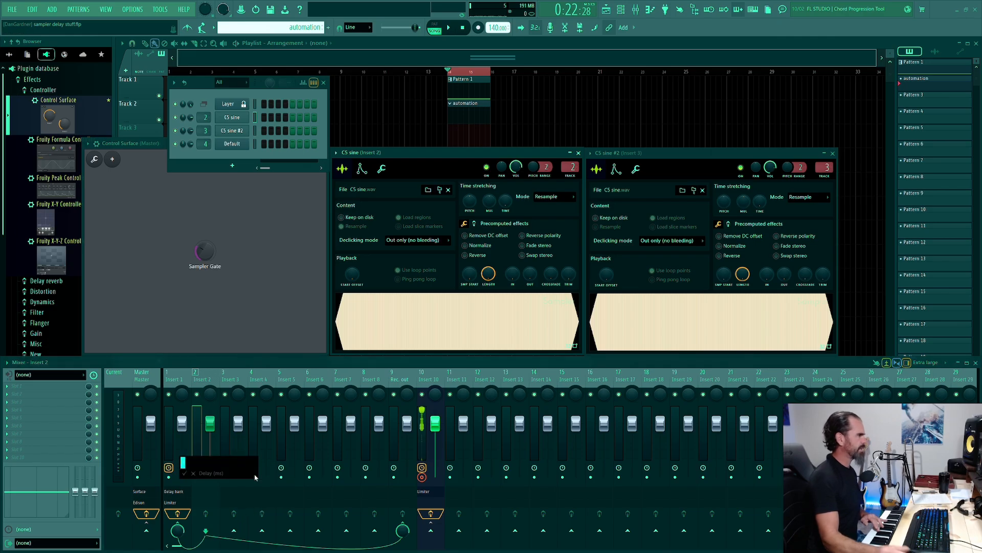
text(10)
key(Return)
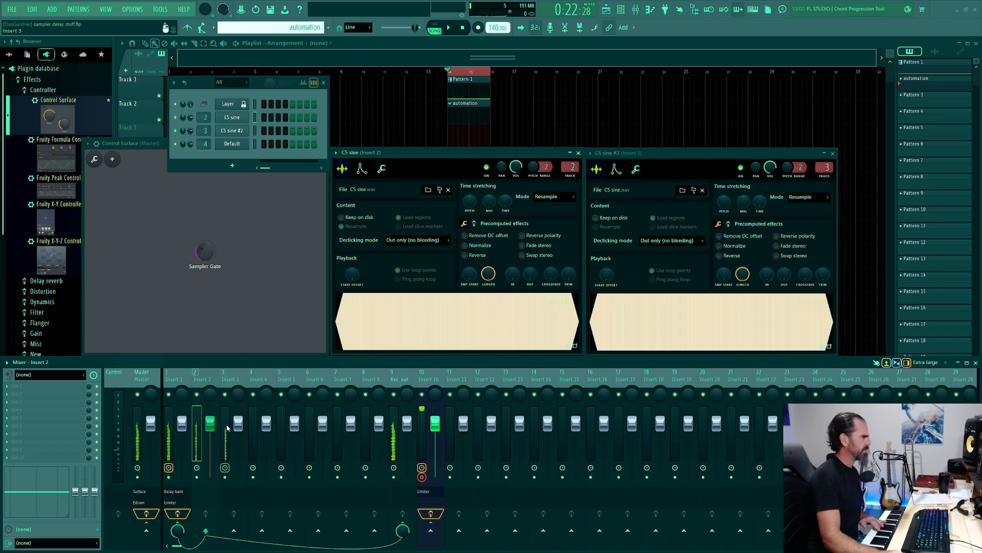
Select mixer Insert 3 and set its track latency delay to -200 ms.
click(225, 451)
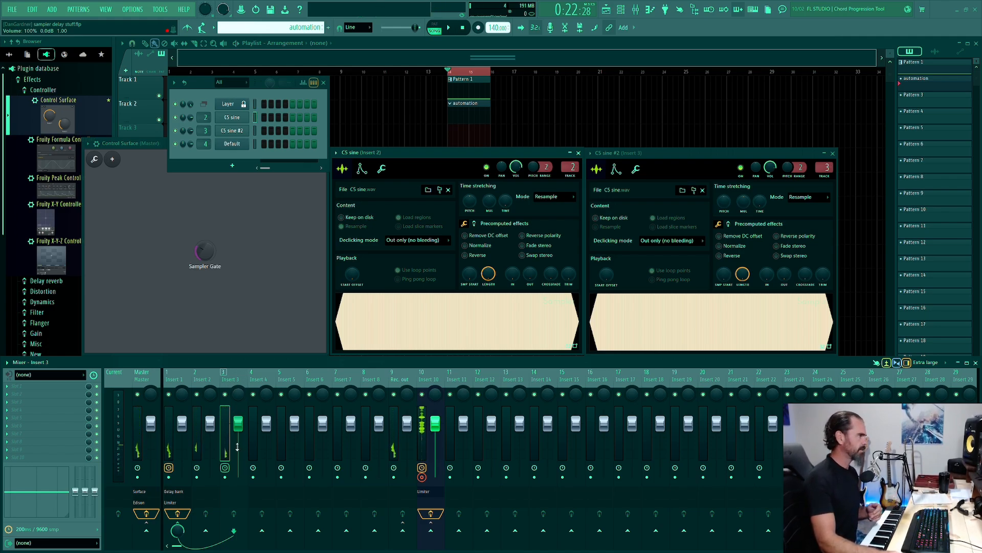
click(225, 468)
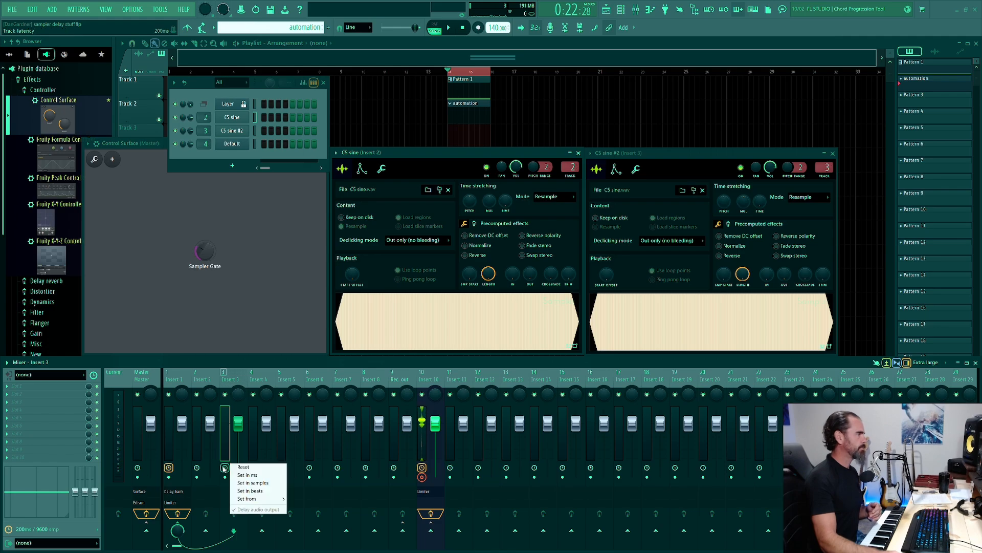
click(247, 475)
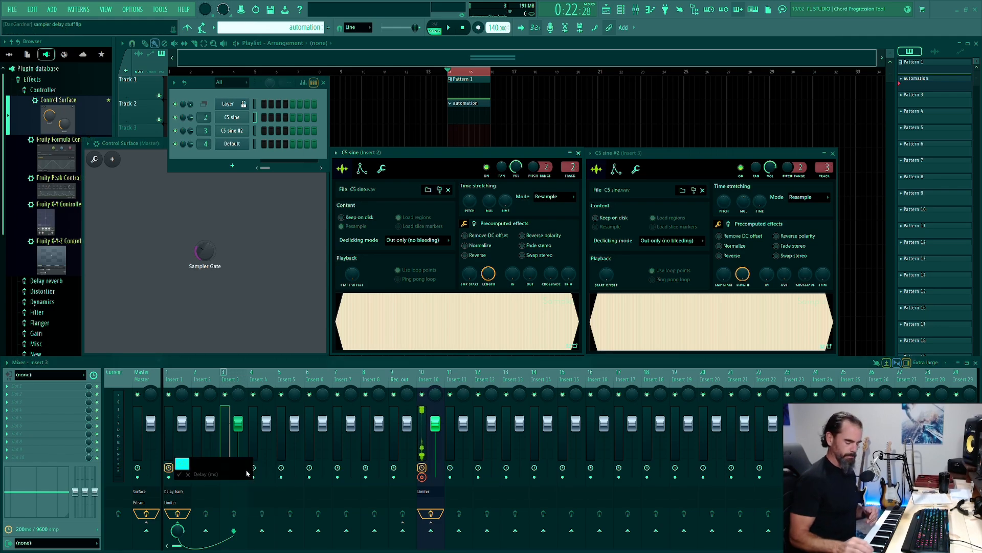
text(-200)
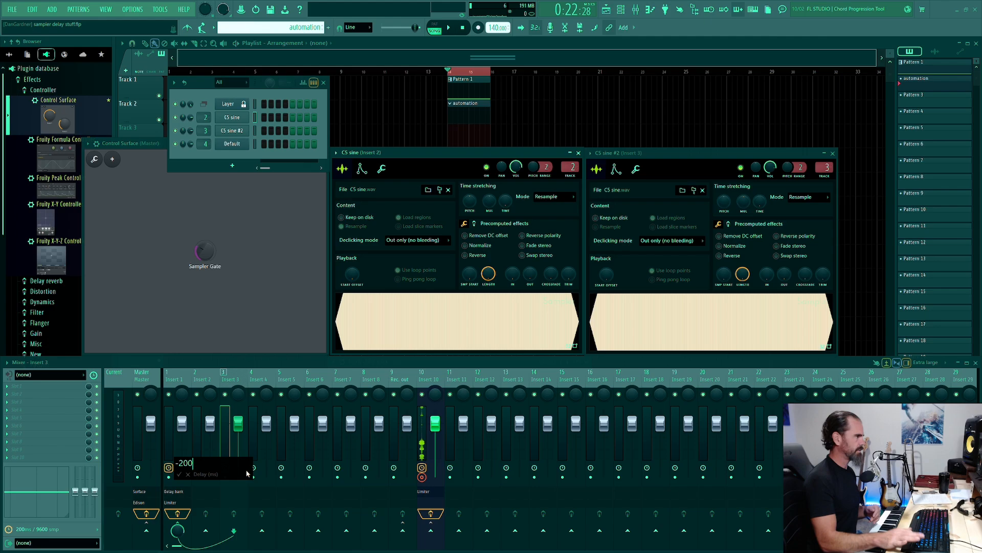
key(Return)
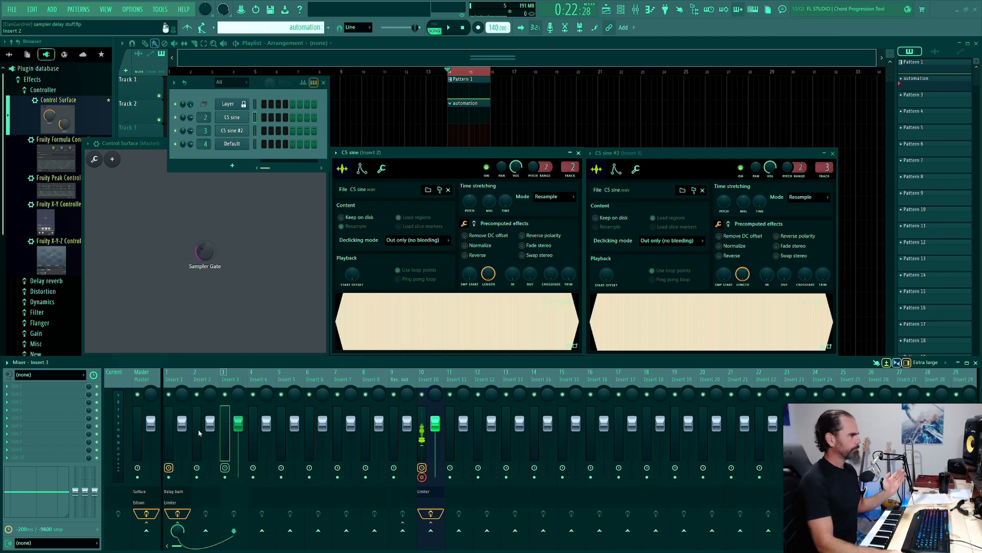
Review the time stretching modes of the C5 sine sampler and keep Resample selected.
click(199, 433)
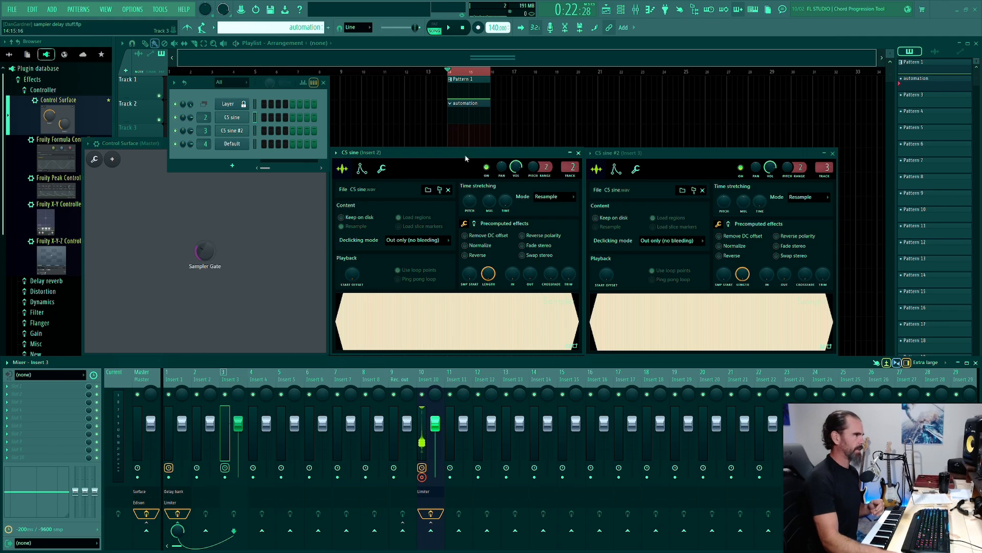
click(662, 156)
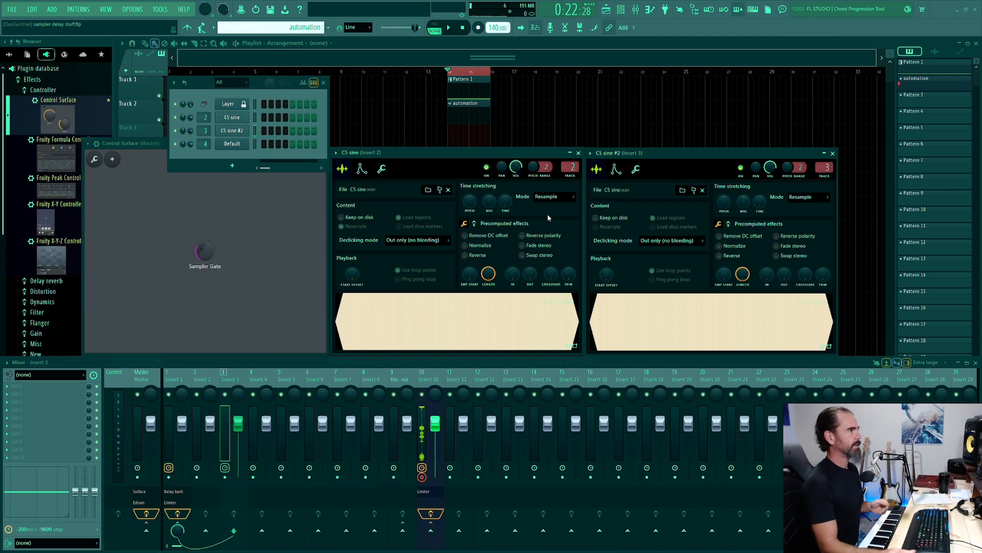
click(570, 199)
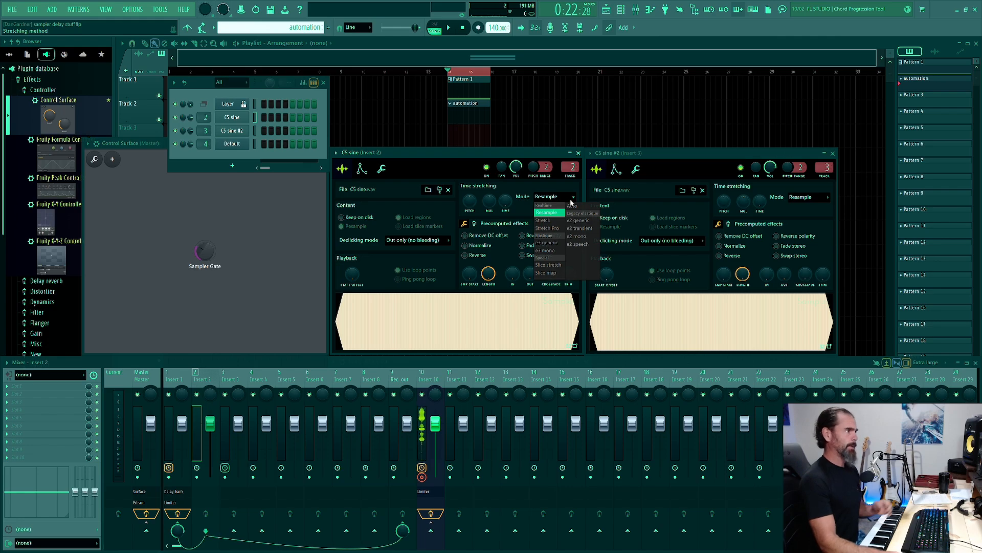
click(549, 213)
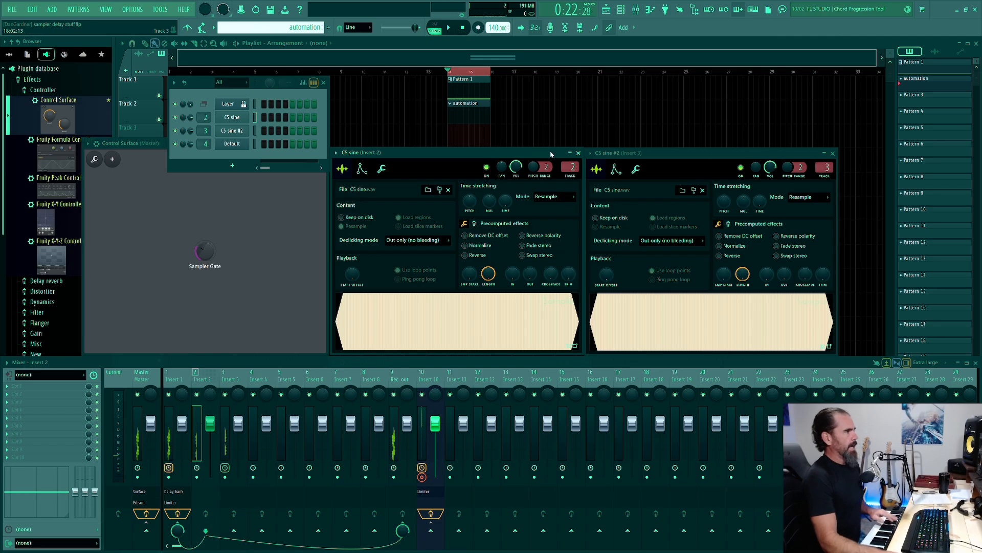
Switch the C5 sine sampler's time stretching mode to Stretch Pro and turn off the C5 sine #2 channel.
click(571, 198)
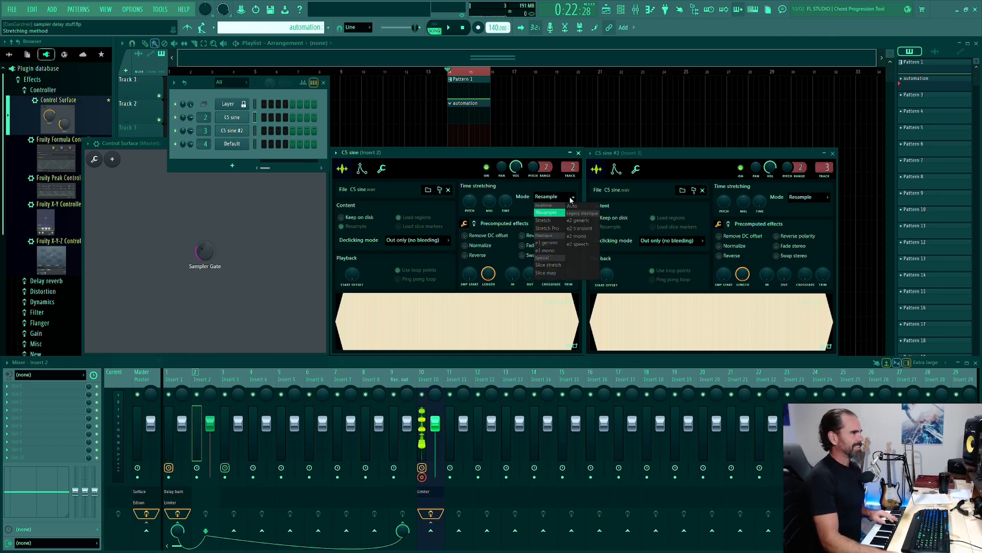
click(559, 228)
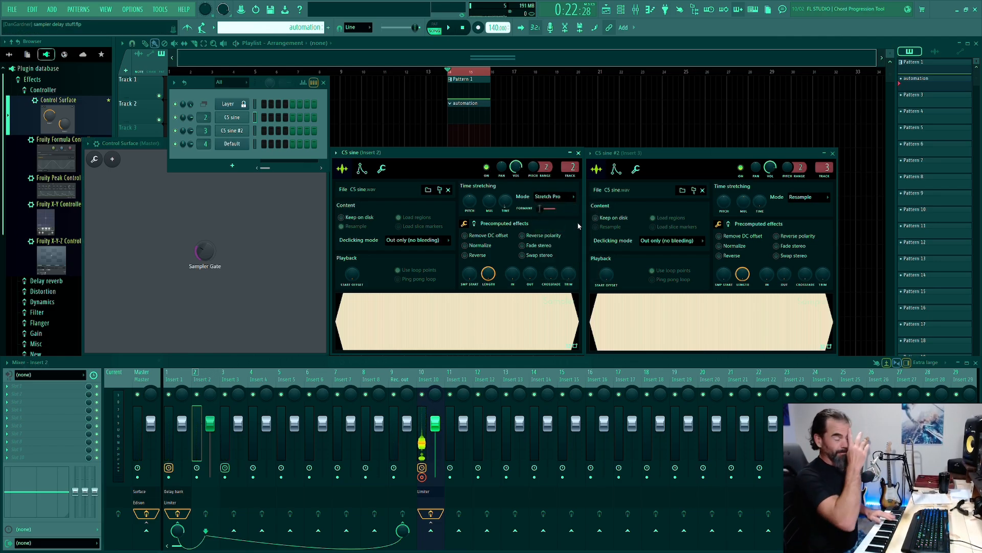
click(741, 168)
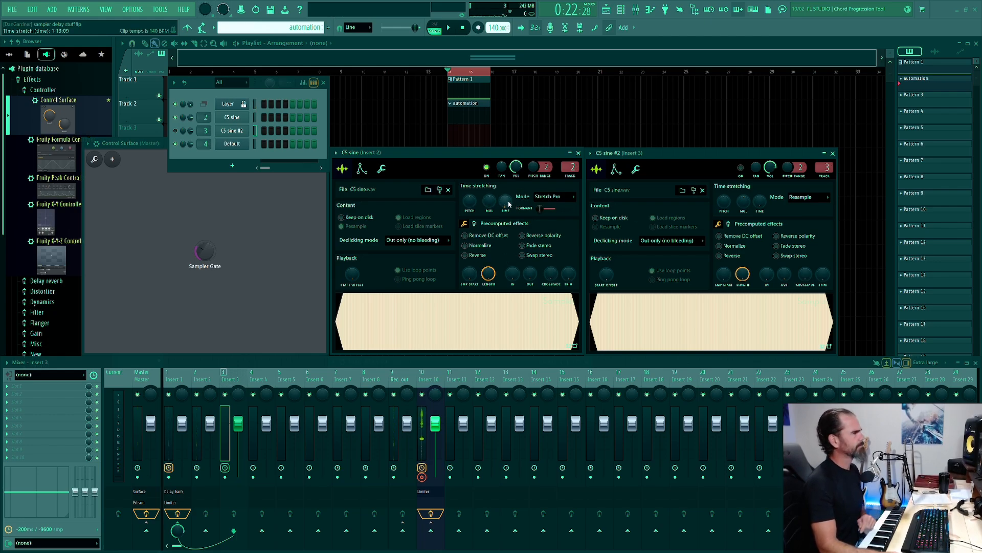
Try a time stretch on C5 sine, reset the stretch time, and return the stretching mode to Resample.
drag(506, 204, 503, 219)
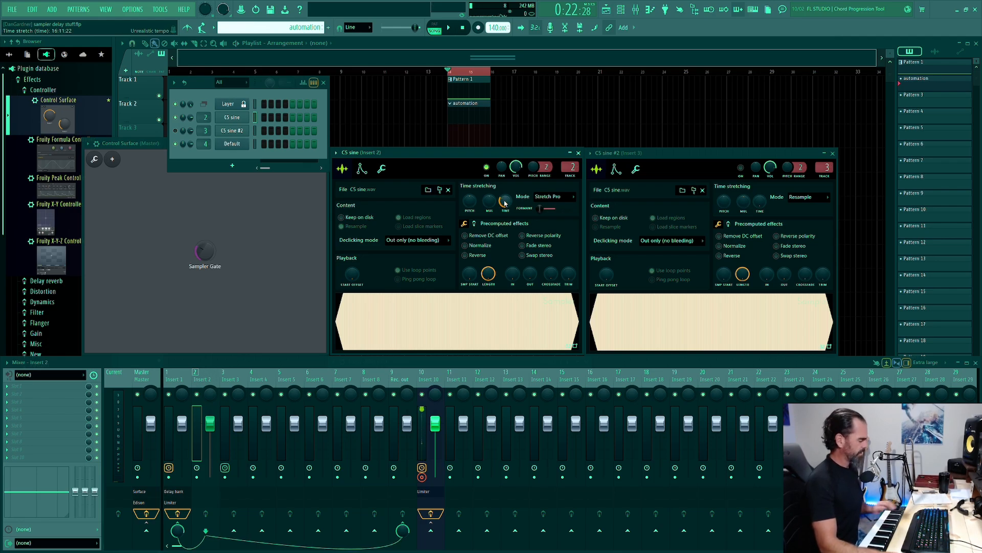
alt+click(505, 204)
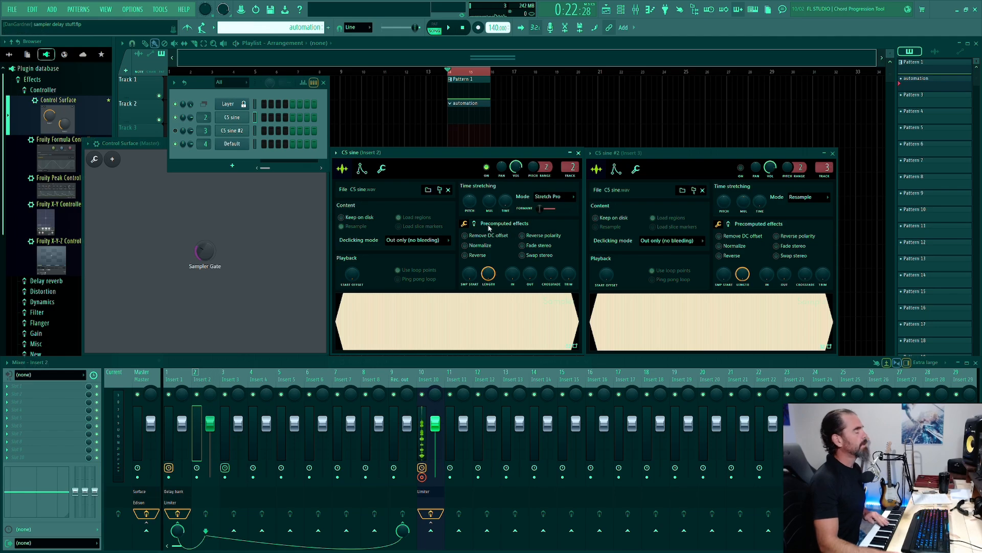
click(559, 197)
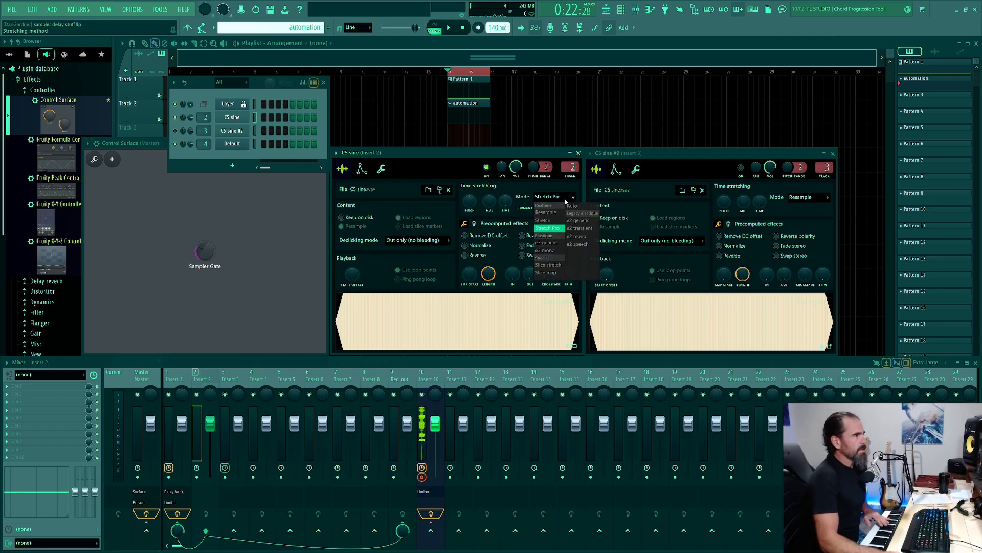
click(554, 213)
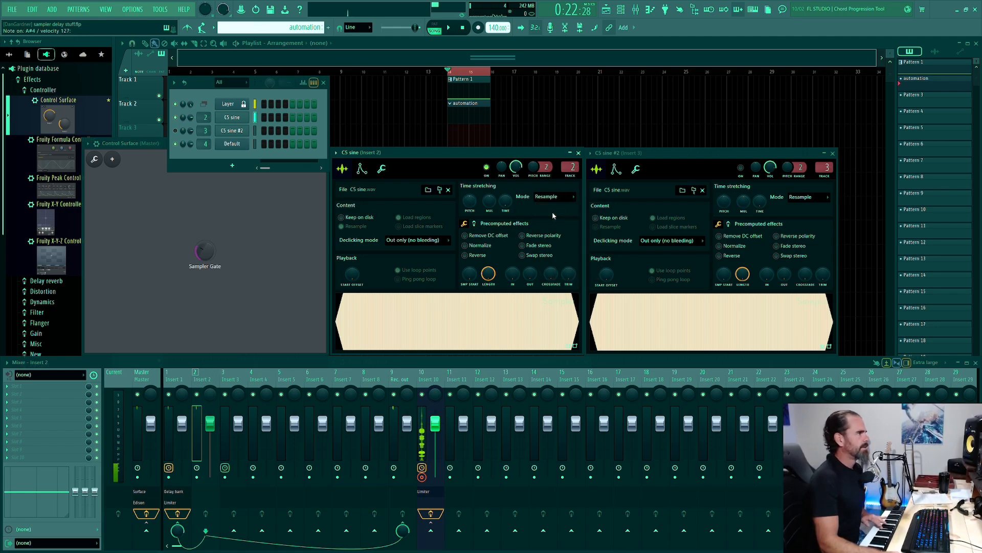
Check the miscellaneous settings of C5 sine and set its time stretching mode to Stretch Pro.
click(383, 169)
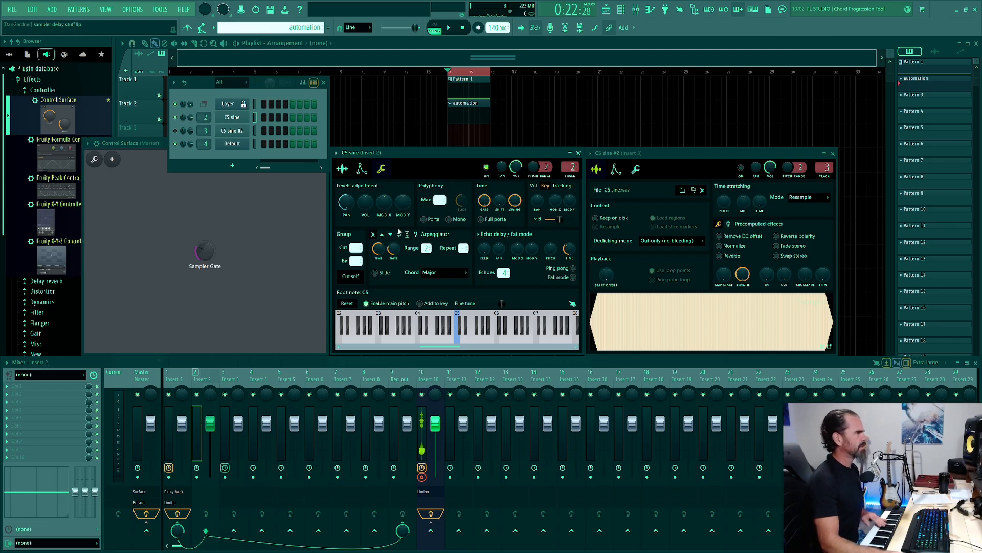
click(343, 168)
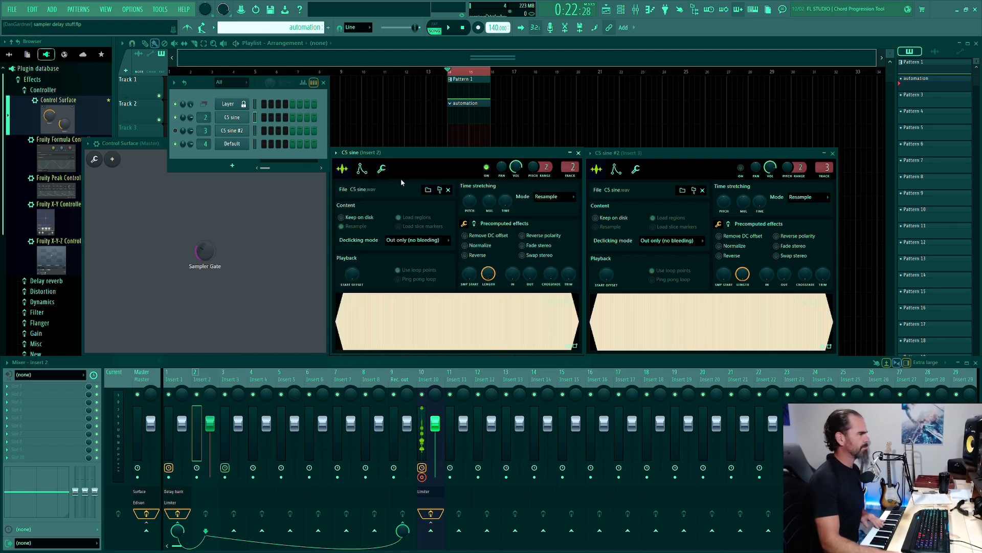
click(559, 198)
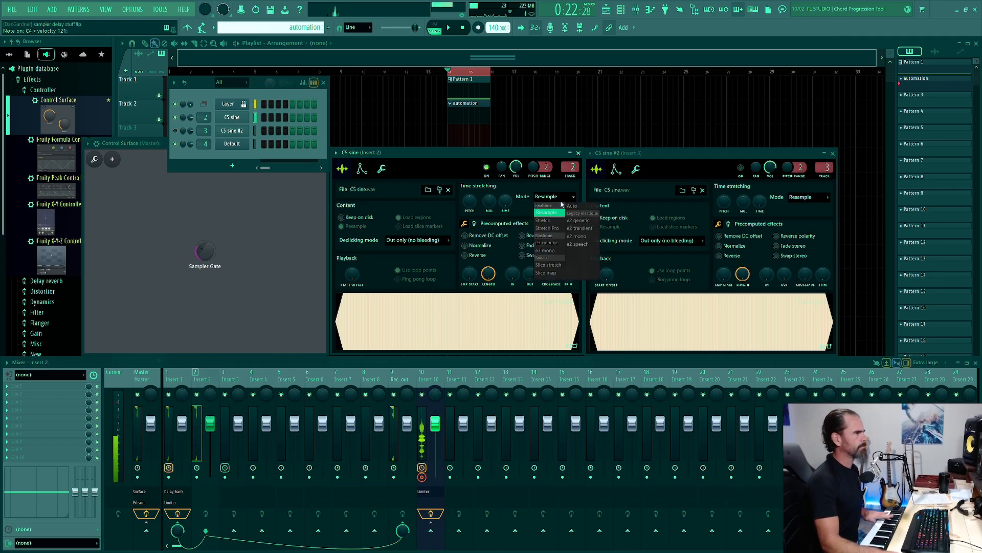
click(556, 229)
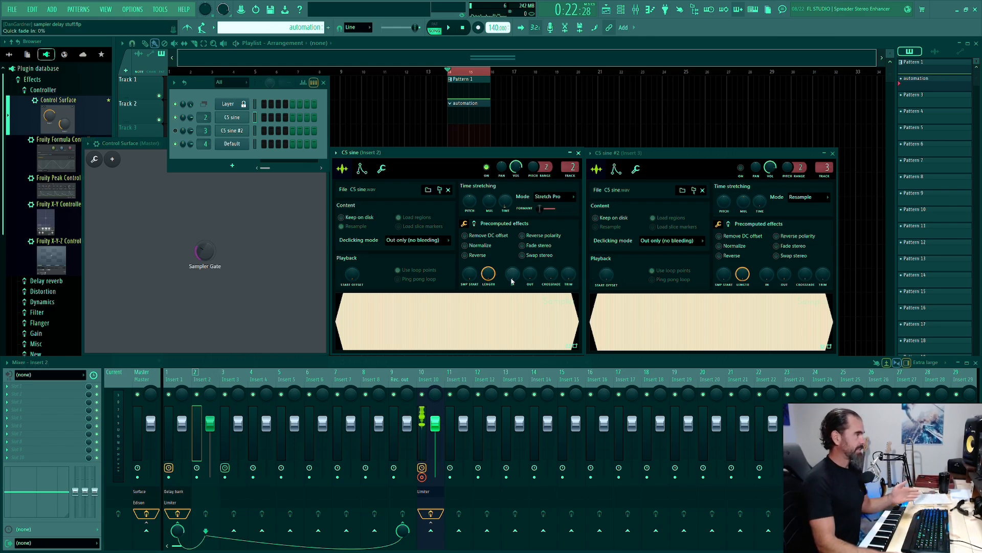
Place the C5 sine sample as an audio clip on playlist track 4 and open its channel settings beside the C5 sine #2 window.
mouse_move(464, 329)
mouse_down()
mouse_move(500, 254)
mouse_move(478, 167)
mouse_move(450, 185)
mouse_move(467, 170)
mouse_up()
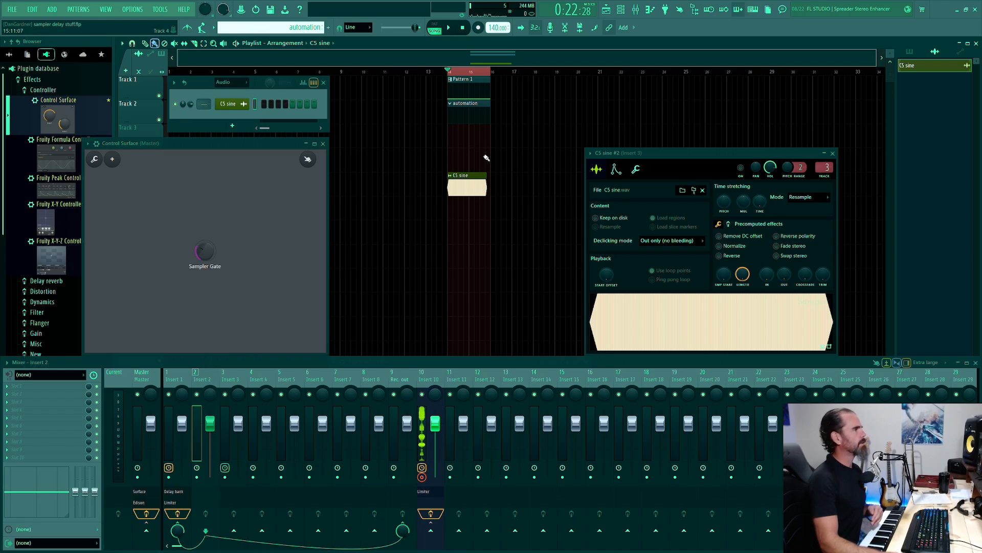
click(234, 105)
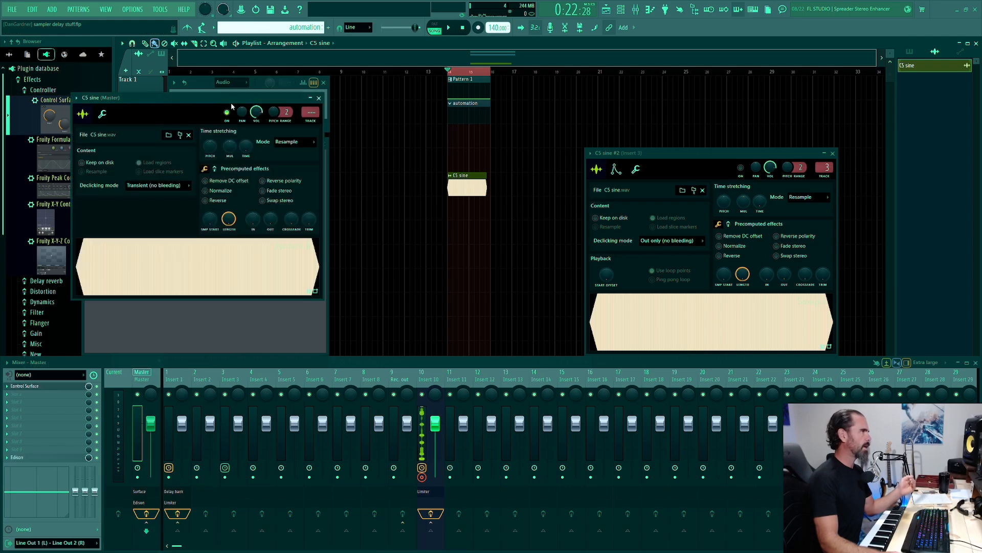
drag(237, 102, 398, 148)
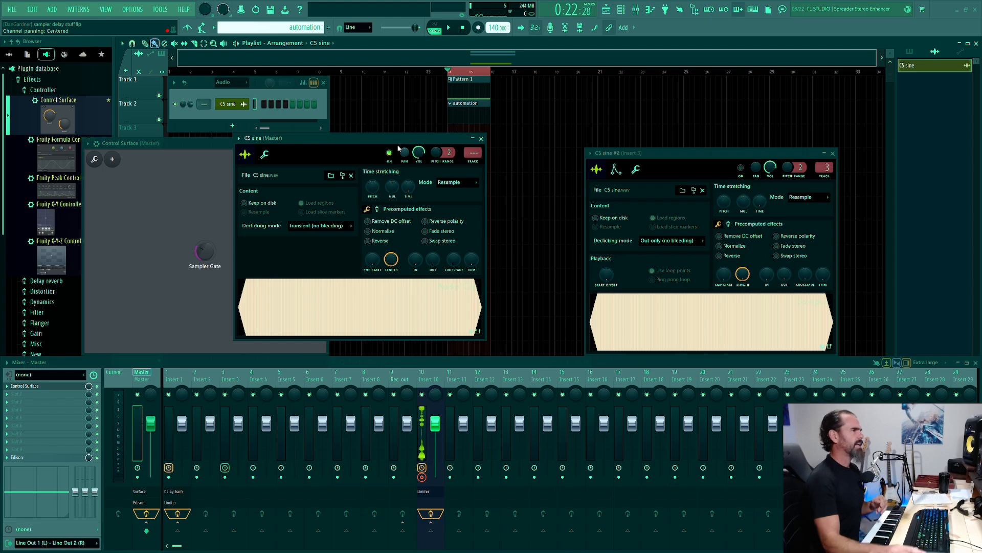
Examine the envelope page of the C5 sine #2 sampler and return to its sample settings.
click(617, 169)
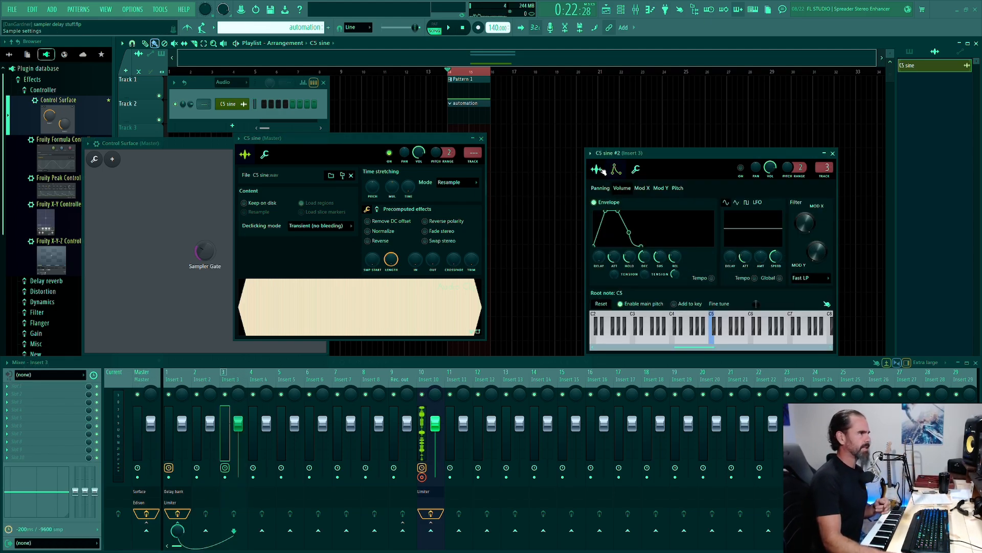
click(602, 171)
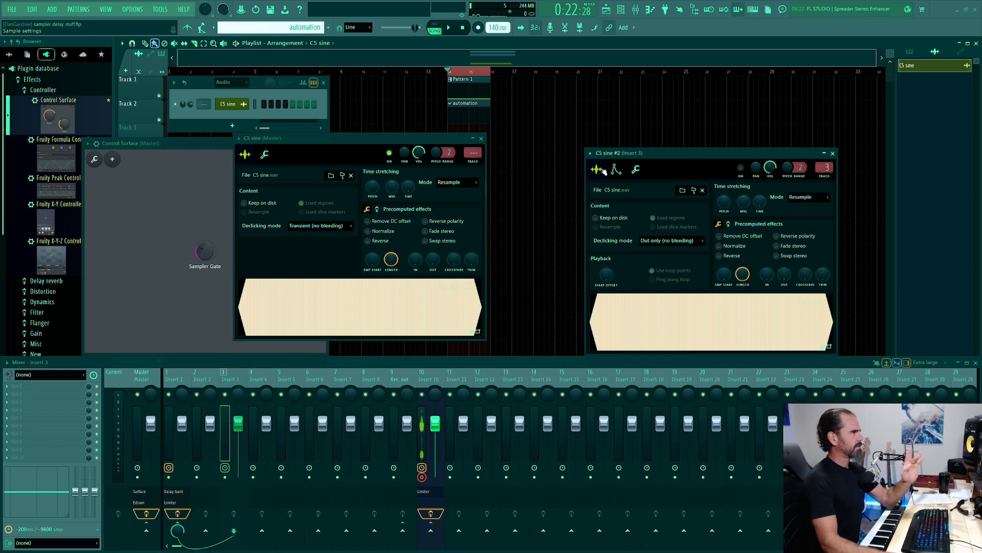
Compare the miscellaneous settings of the C5 sine #2 sampler and the C5 sine audio clip, and return C5 sine to its sample settings.
click(635, 170)
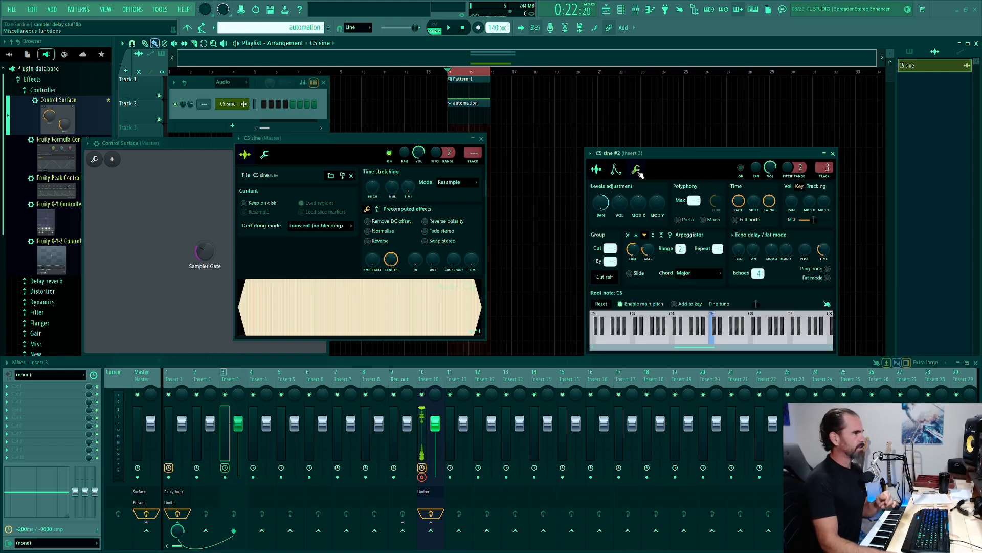
click(265, 154)
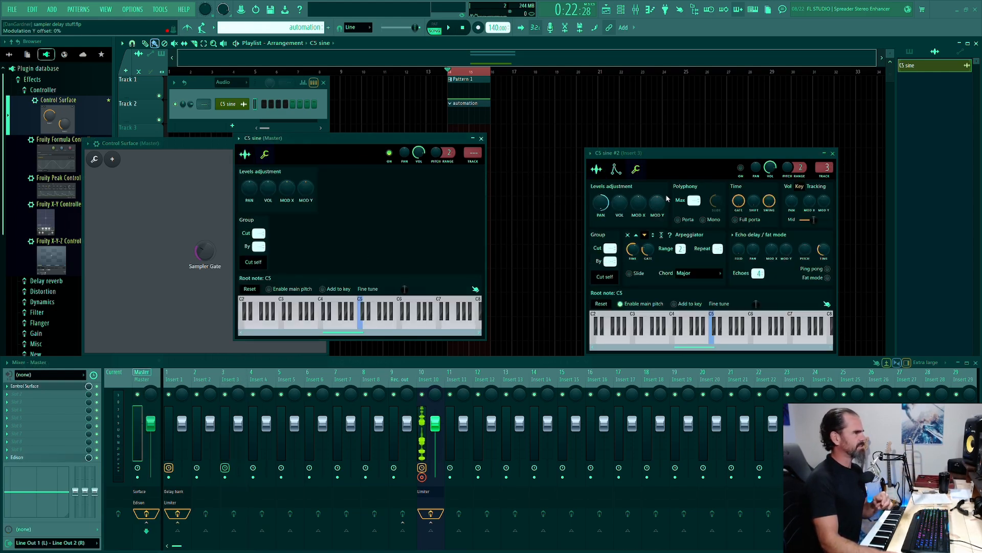
click(249, 158)
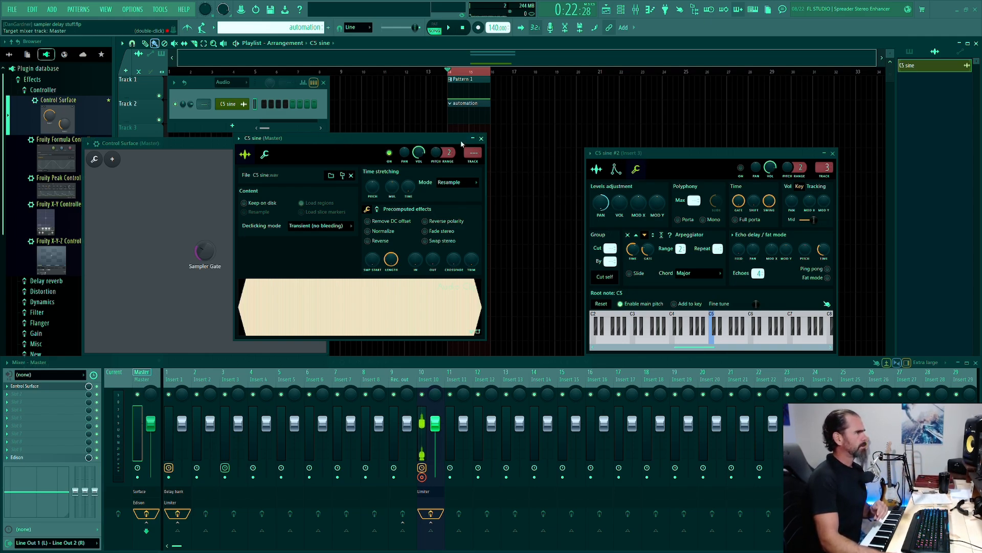
Move the C5 sine window clear of its clip, mute playlist tracks 1 and 2, and play the clip alone.
drag(410, 142, 476, 243)
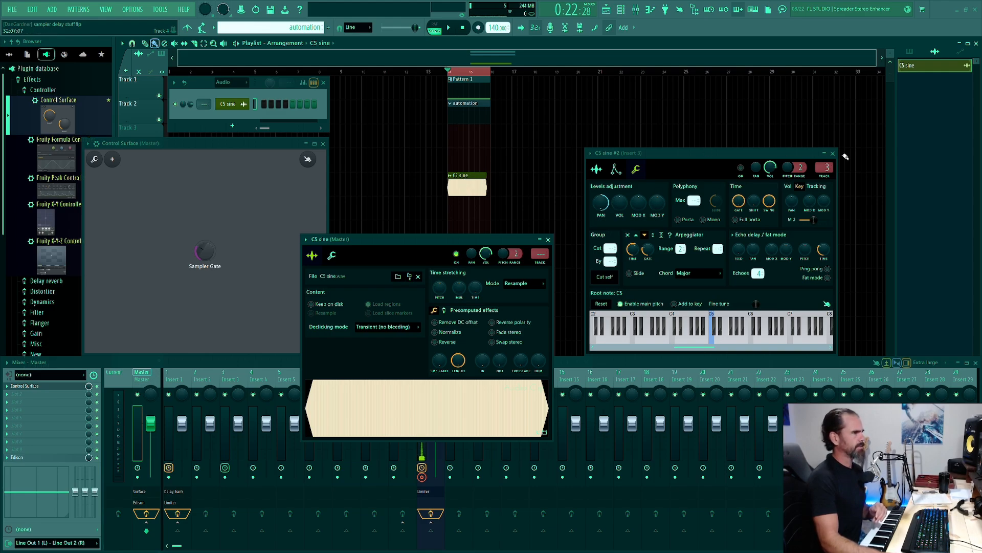
scroll(549, 202, down, 3)
scroll(549, 202, up, 1)
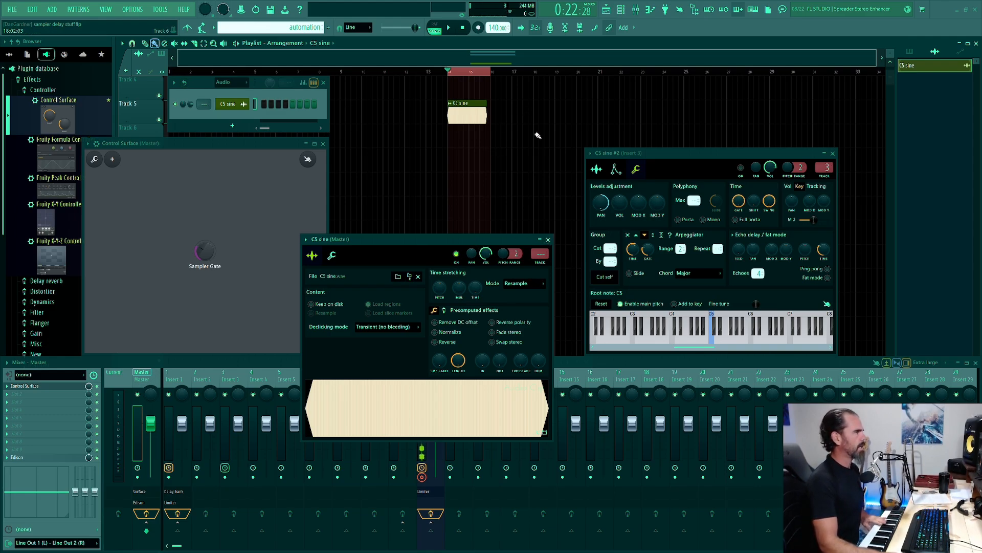
scroll(537, 128, up, 3)
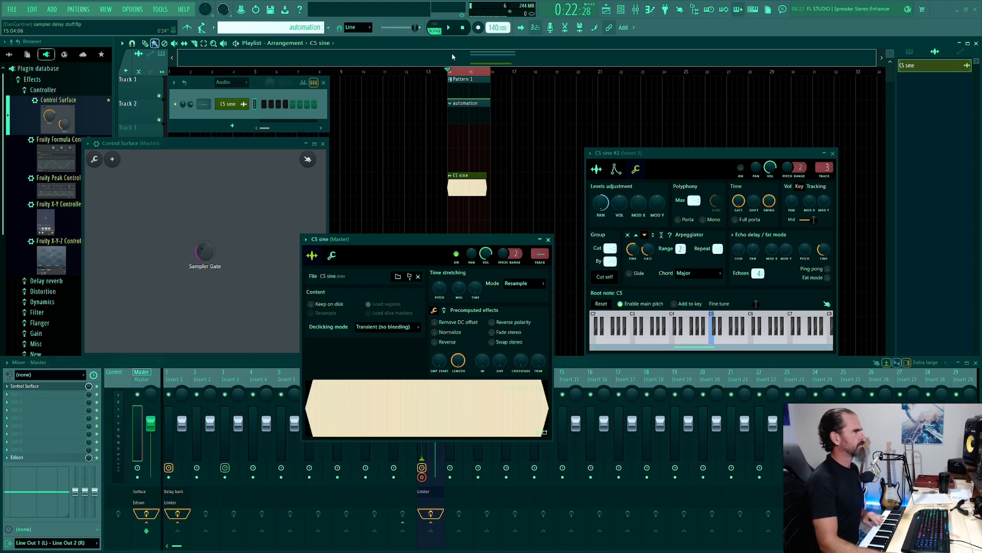
click(159, 96)
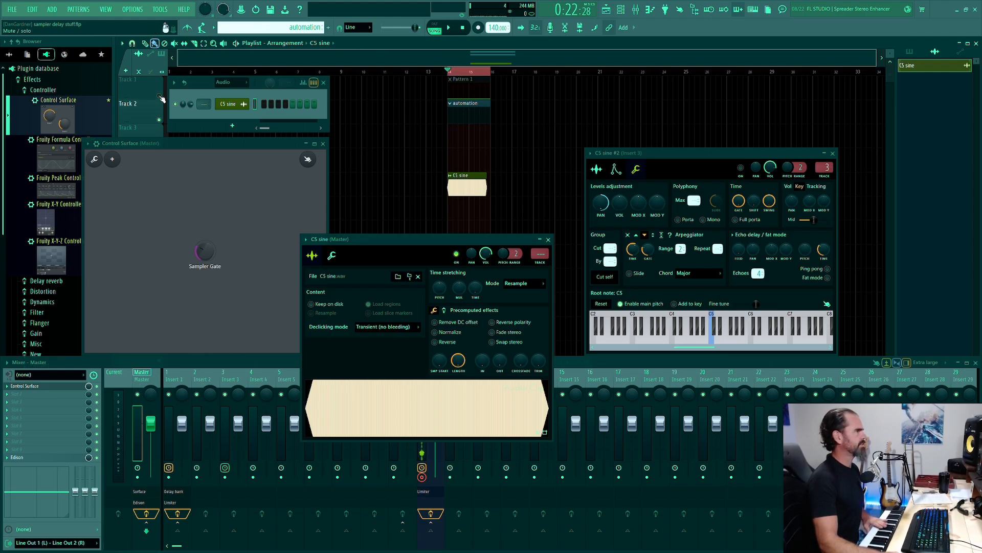
click(159, 120)
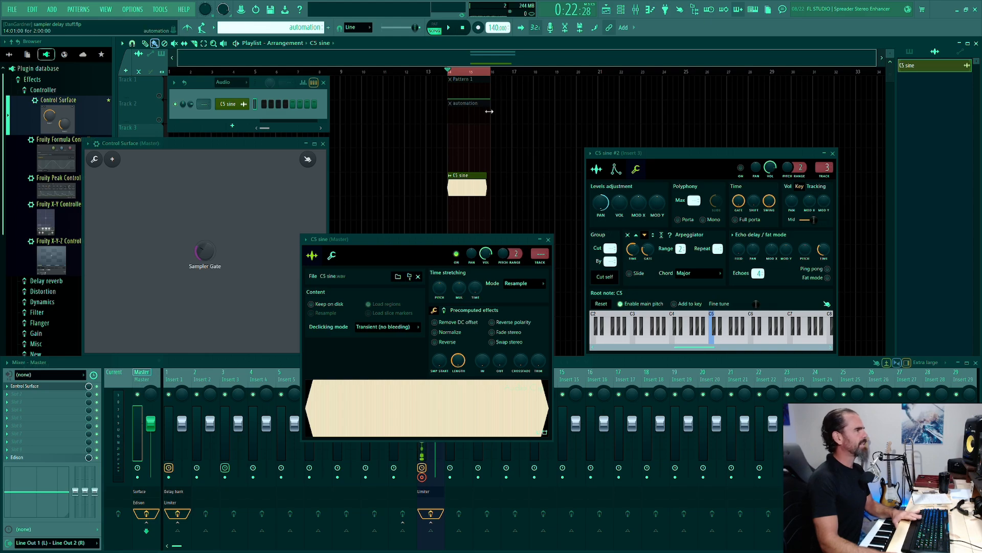
key(space)
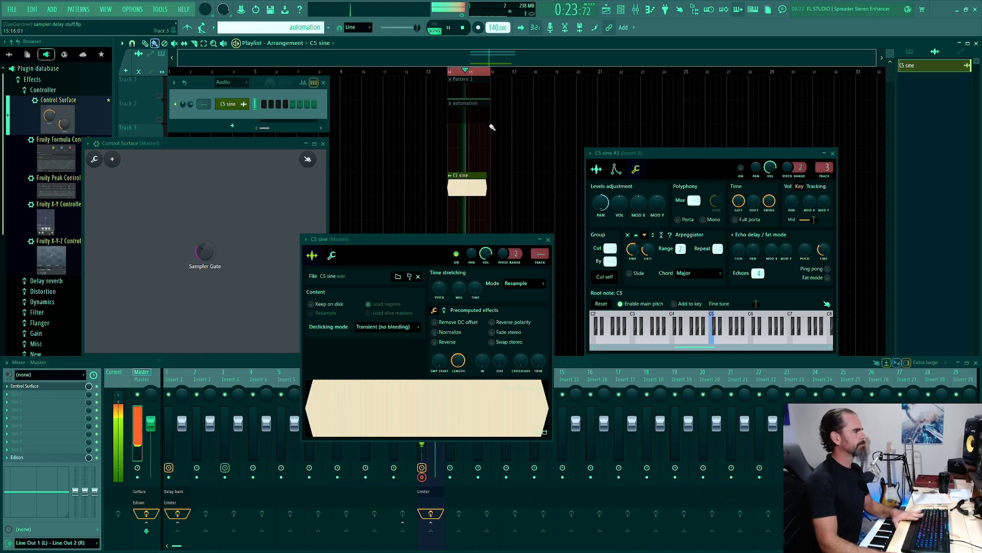
key(space)
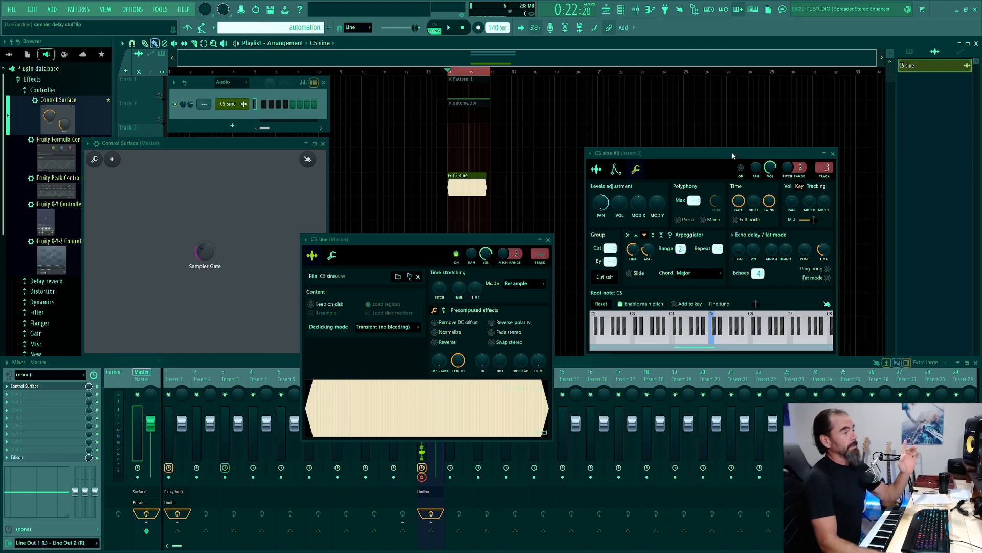
Stretch the C5 sine audio clip in the playlist to about bar 20 and play it back.
drag(504, 58, 560, 53)
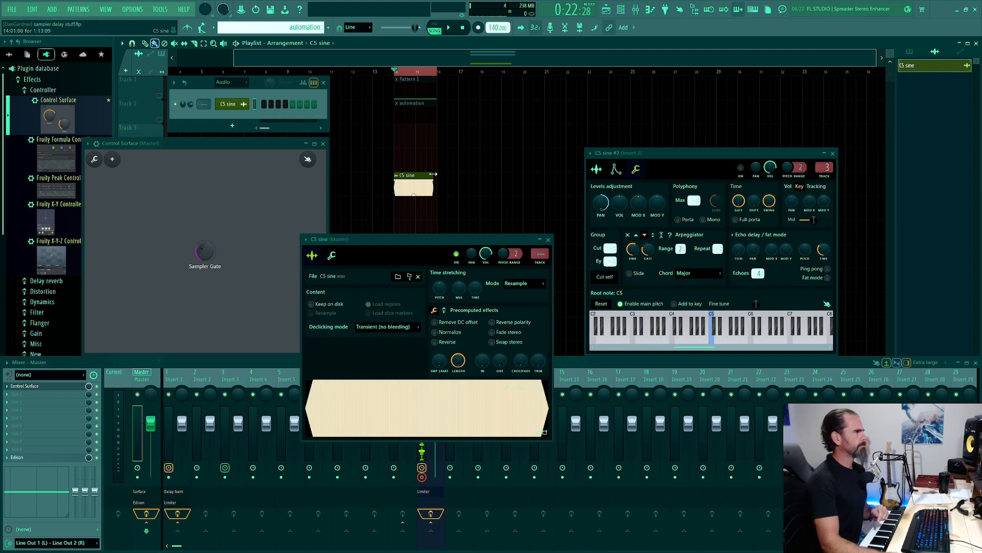
drag(433, 180, 525, 180)
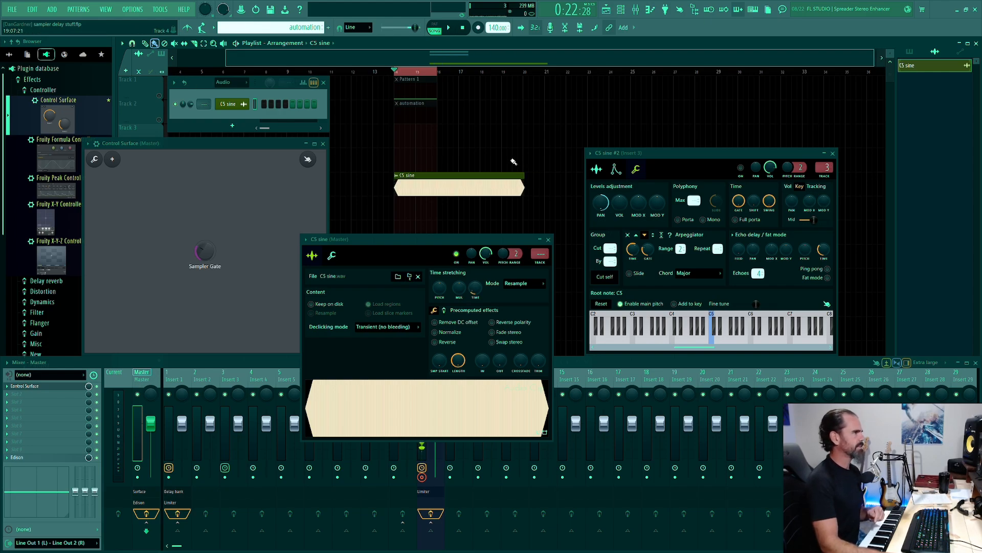
key(space)
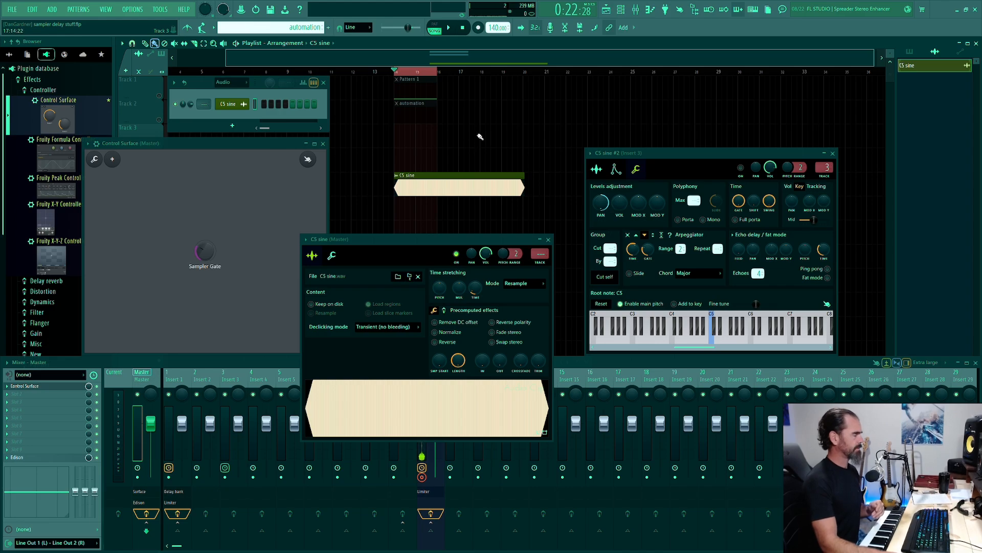
Delete the C5 sine audio clip channel.
right_click(229, 104)
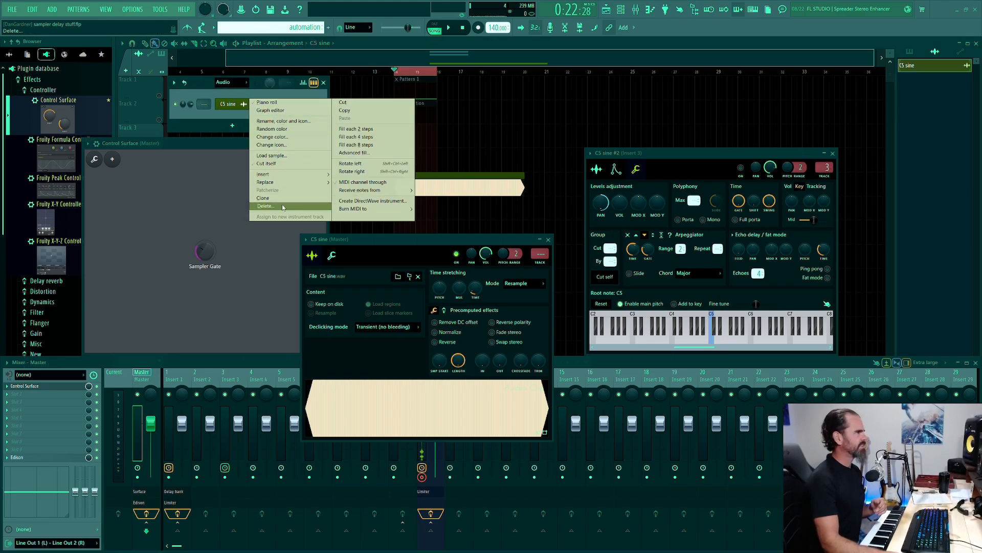
click(285, 206)
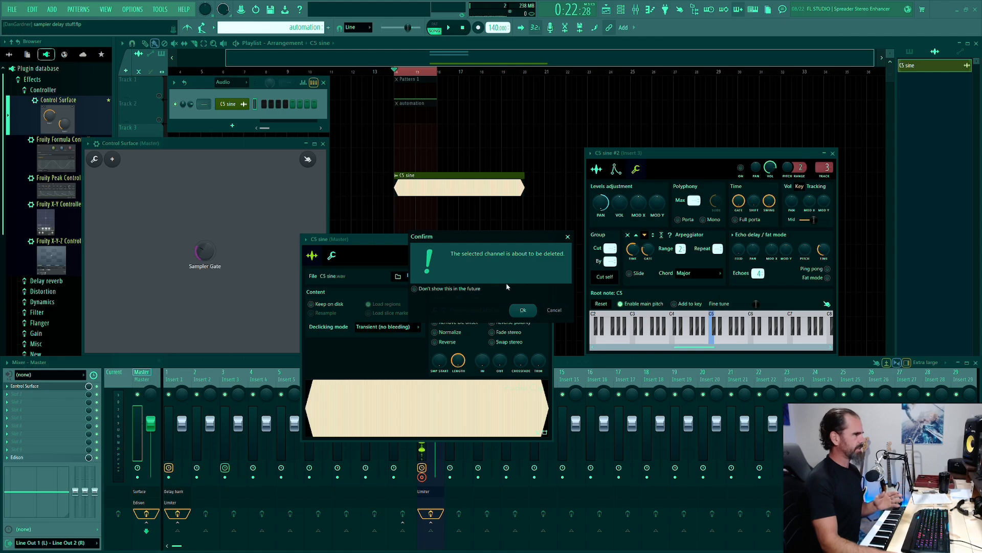
click(519, 306)
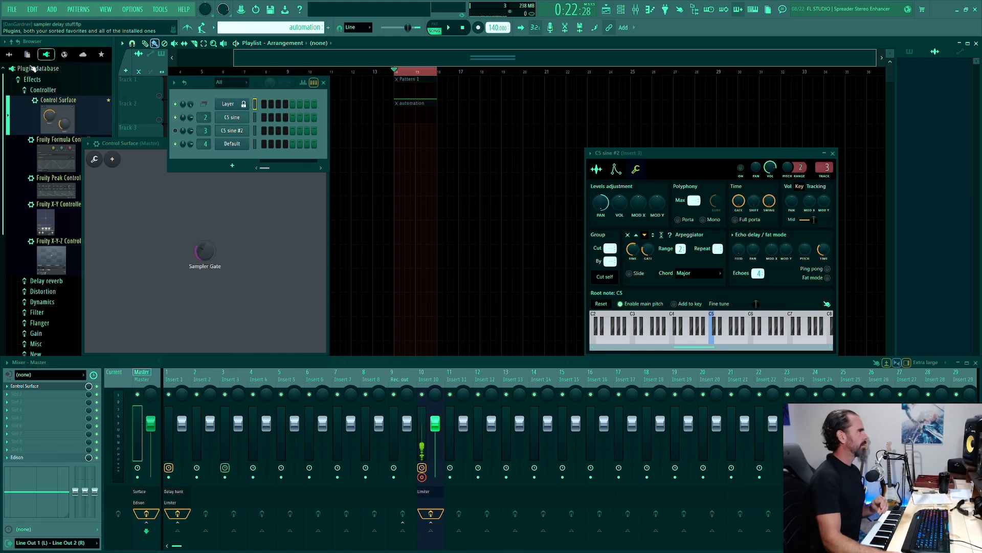
Look through the Sampler generators in the plugin database and collapse the Sampler and effects Controller categories.
scroll(49, 246, down, 4)
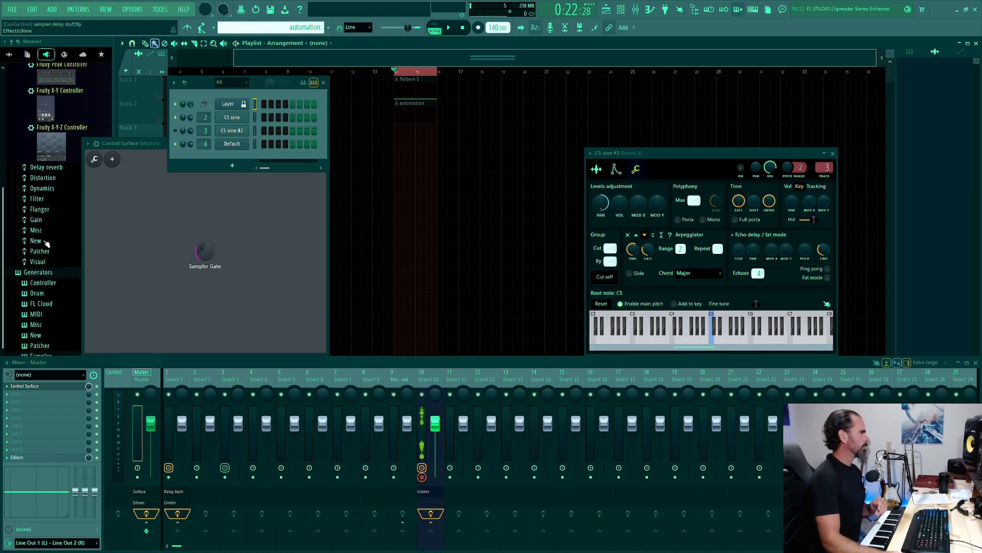
scroll(45, 244, down, 5)
click(39, 226)
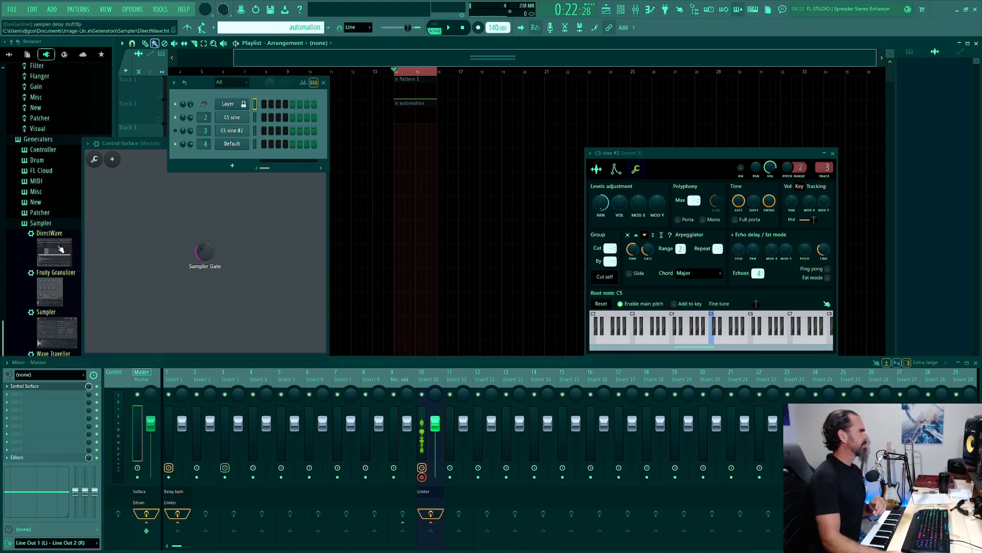
click(39, 225)
scroll(26, 169, up, 4)
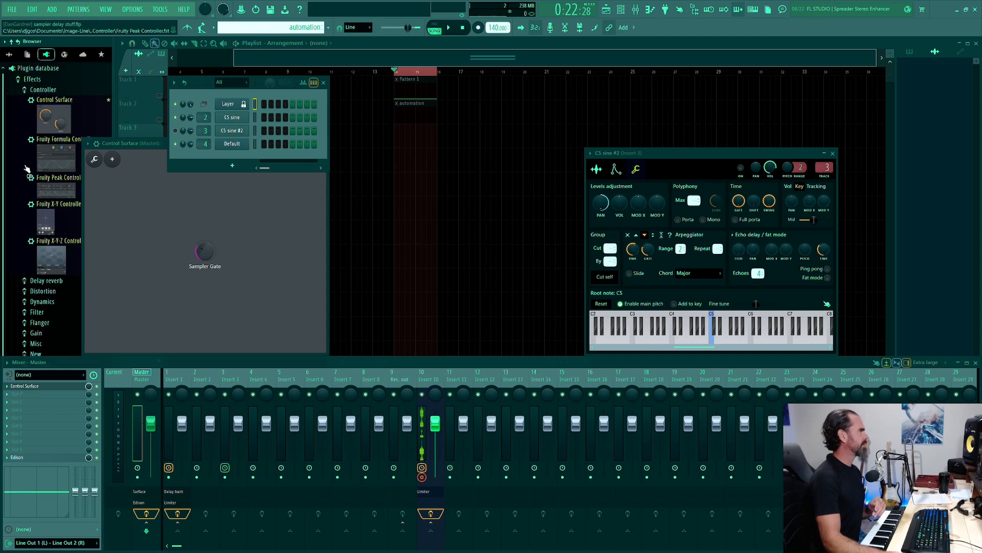
click(41, 90)
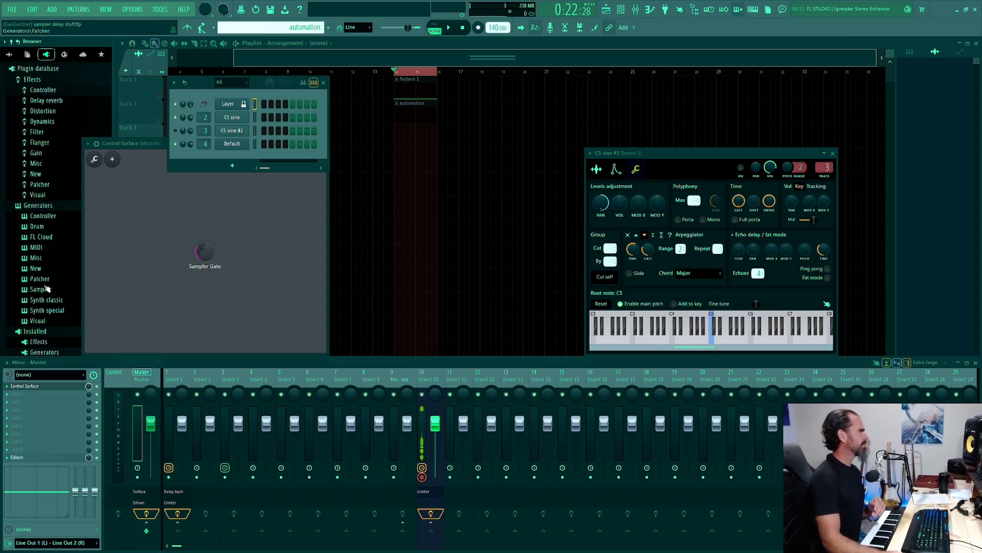
Hide the mixer and preview the "And love will take its place #2 - Distorted vocals" sample from the Stars vocals folder.
key(F9)
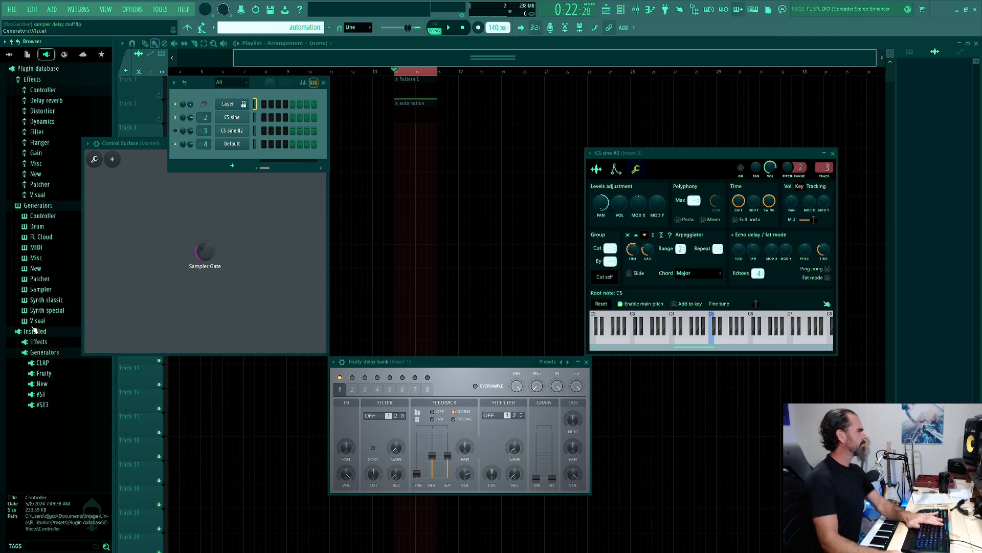
click(9, 54)
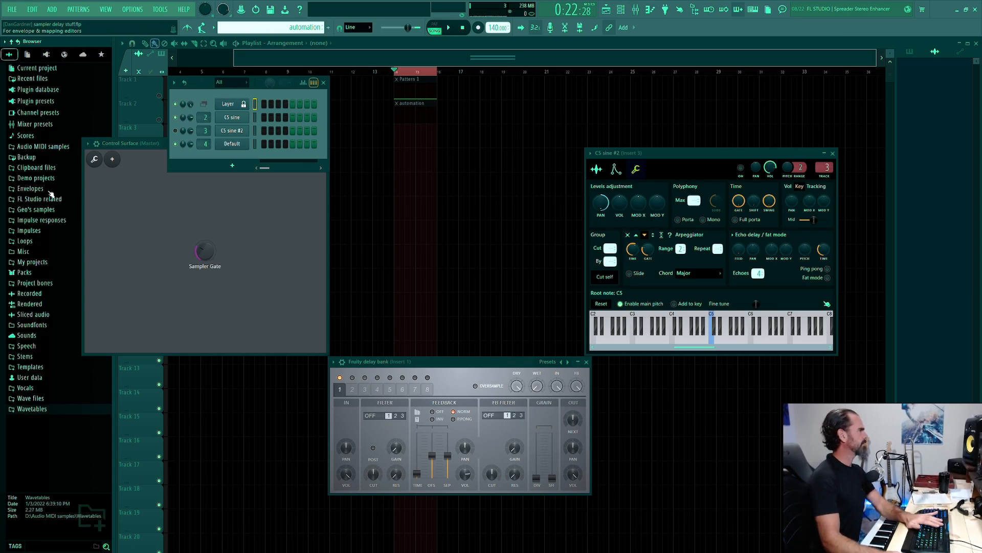
click(26, 209)
click(36, 356)
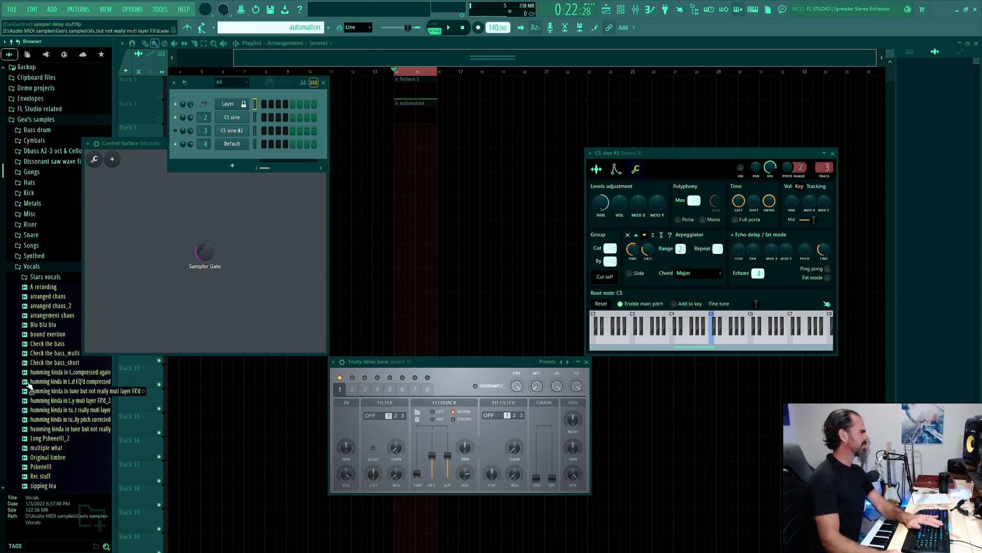
click(28, 277)
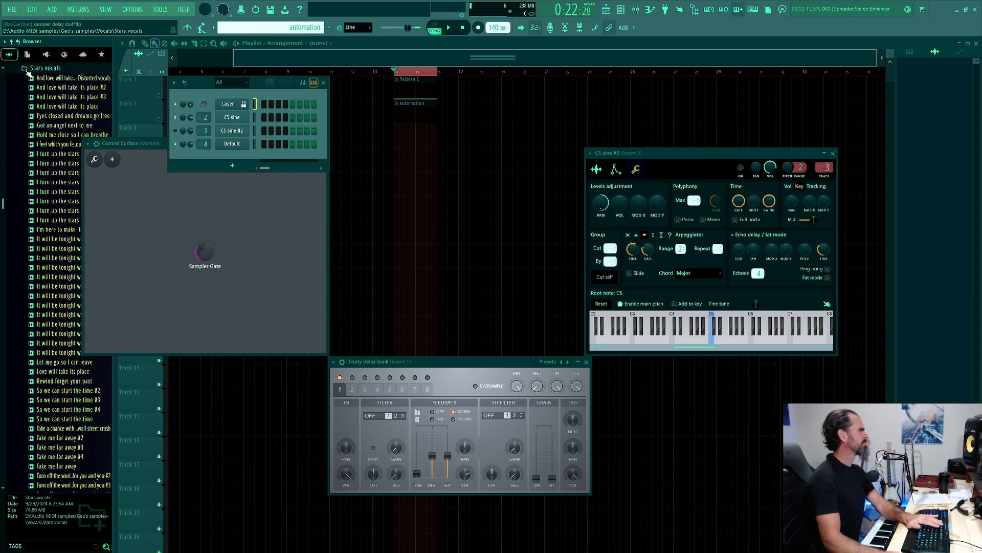
click(45, 79)
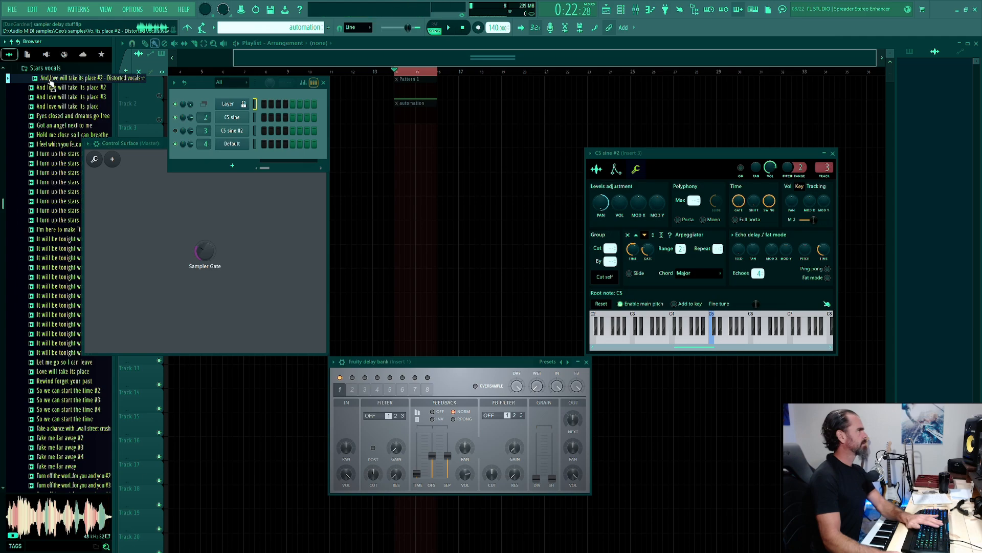
Place the distorted vocals sample on playlist track 6 at bar 15 and set playback to start there without a loop selection.
drag(51, 87, 414, 209)
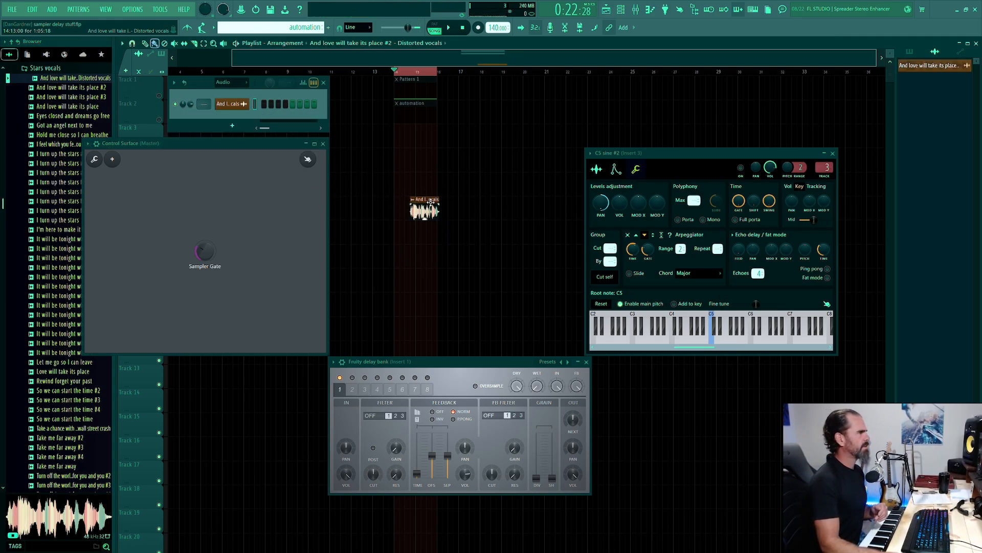
drag(425, 200, 431, 199)
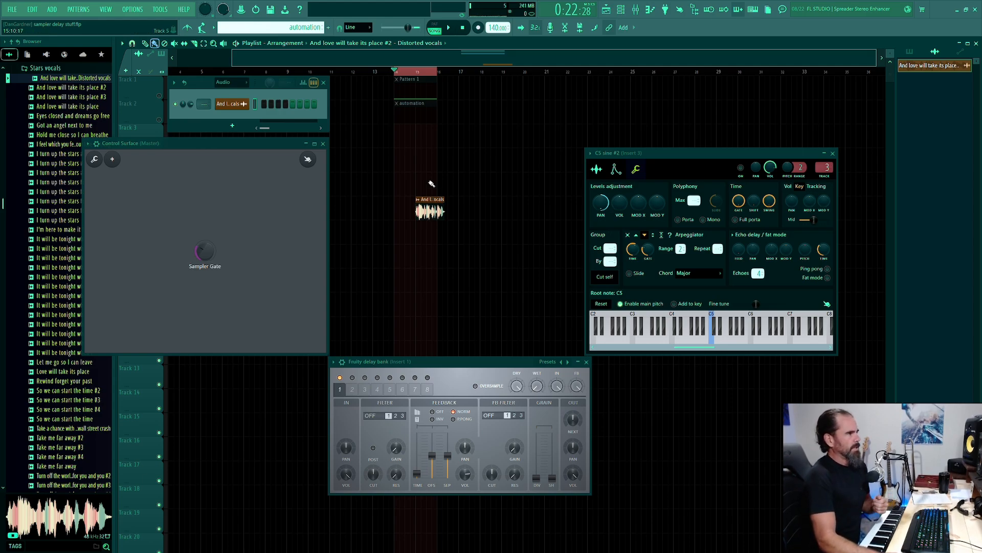
ctrl+click(397, 72)
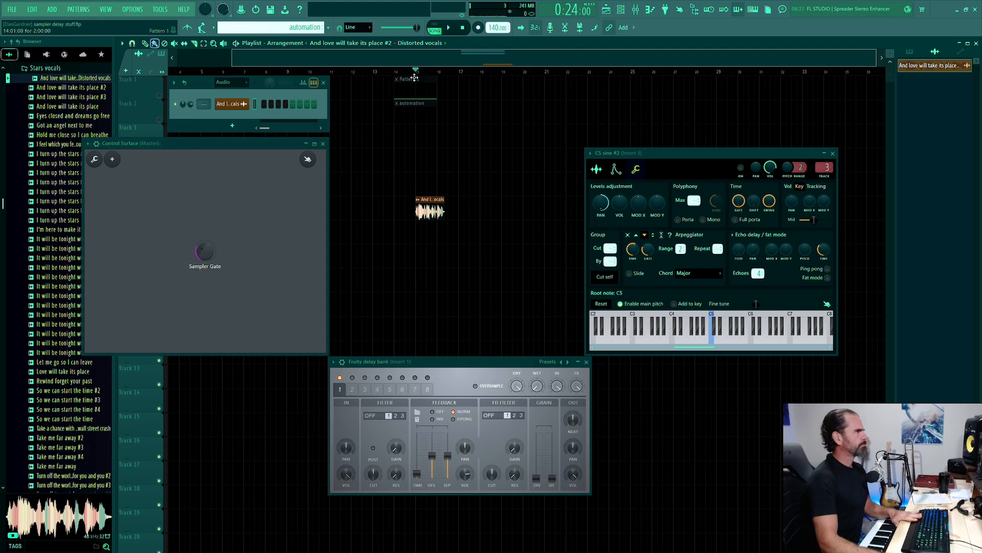
Open the vocal clip's channel settings, move the window clear of the clip, and play the clip.
click(243, 105)
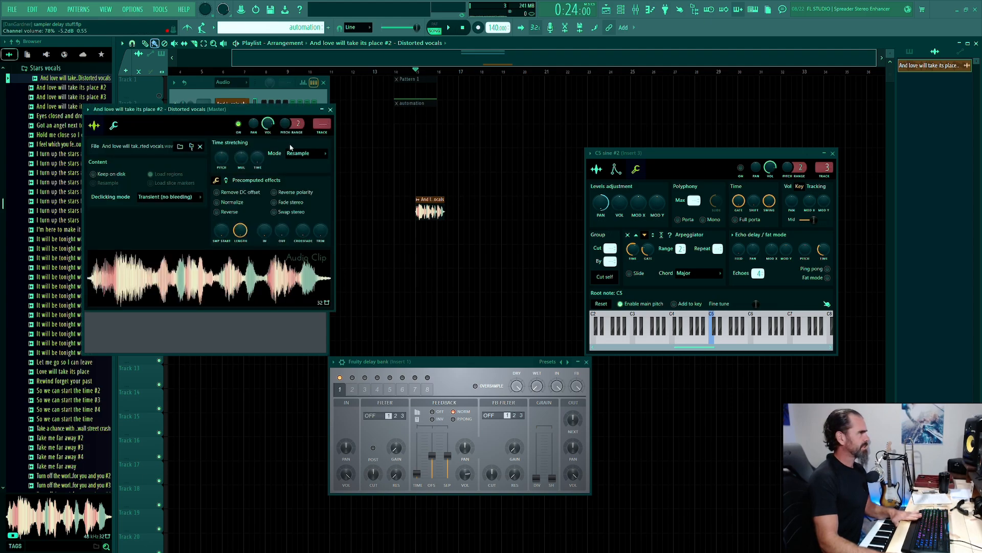
drag(205, 92, 225, 128)
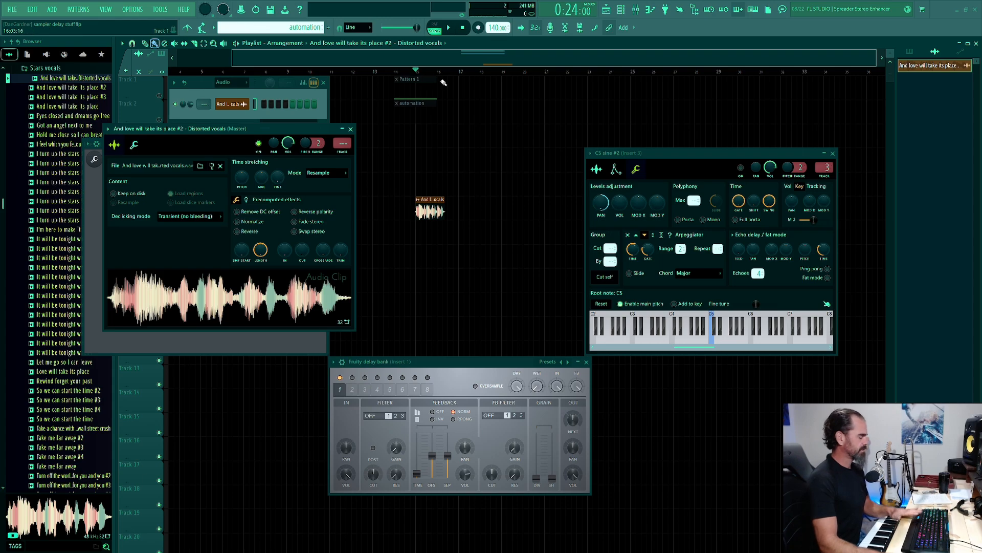
key(space)
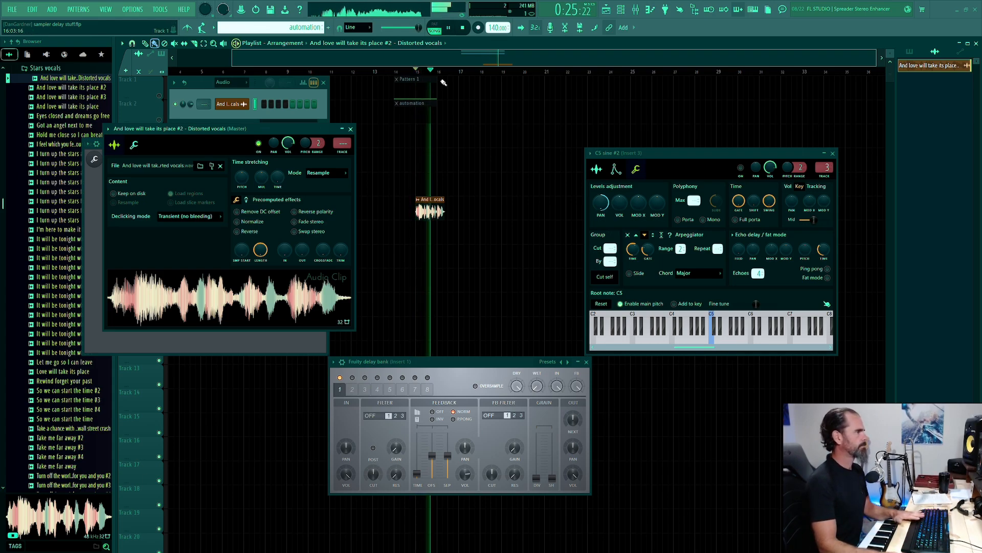
key(space)
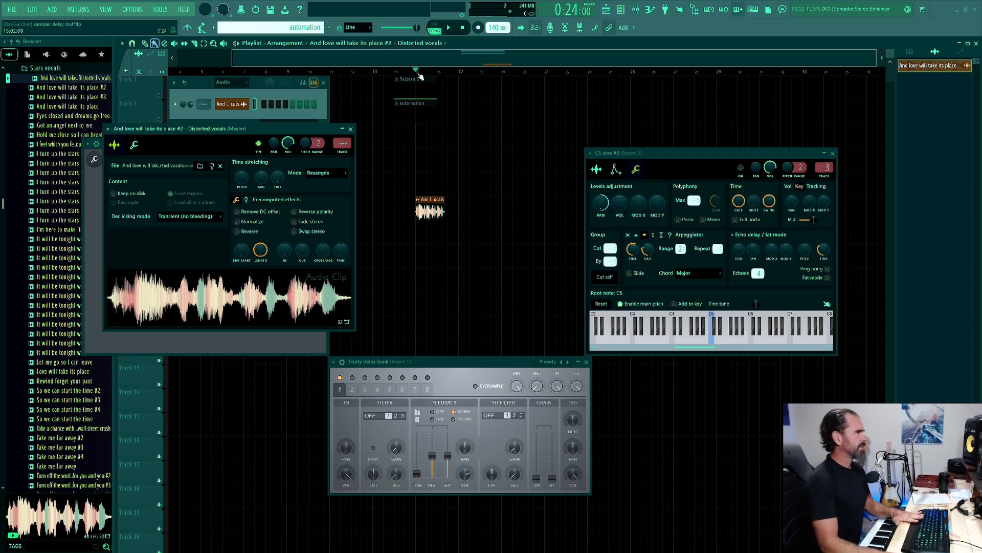
Replay the distorted vocals clip and stretch it in the playlist to about bar 21.
key(space)
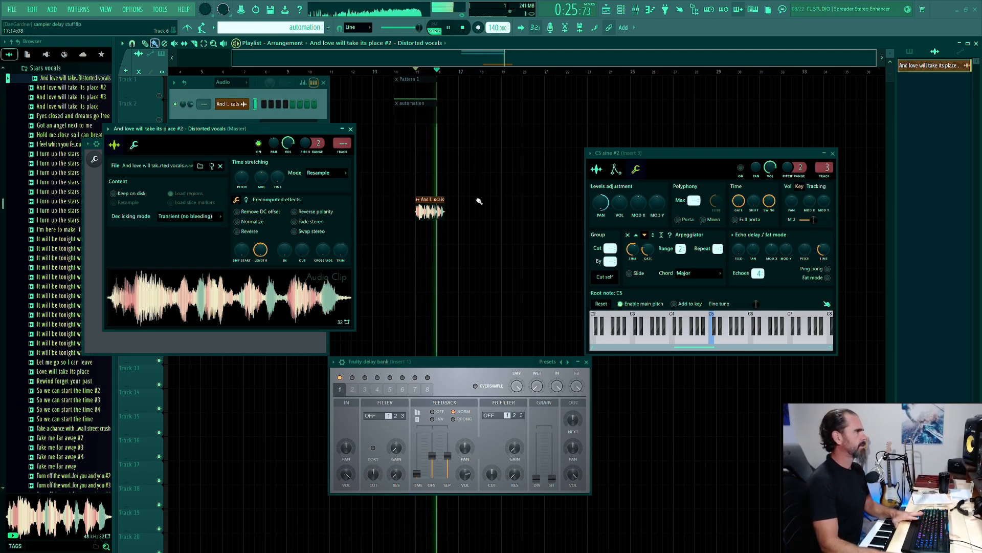
key(space)
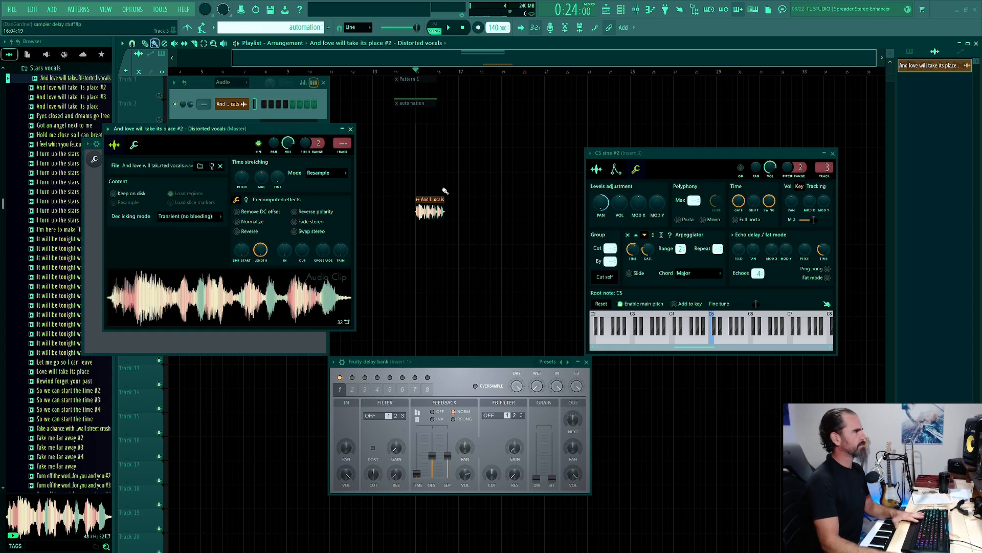
drag(444, 205, 546, 205)
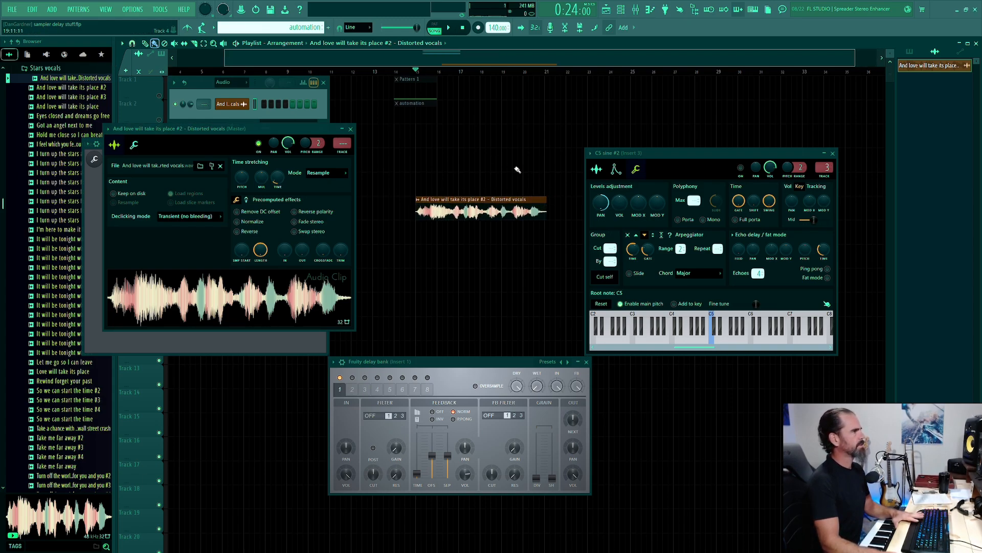
Replay the stretched vocals clip, try shortening it to about bar 19, and undo the stretching back to its original length.
key(space)
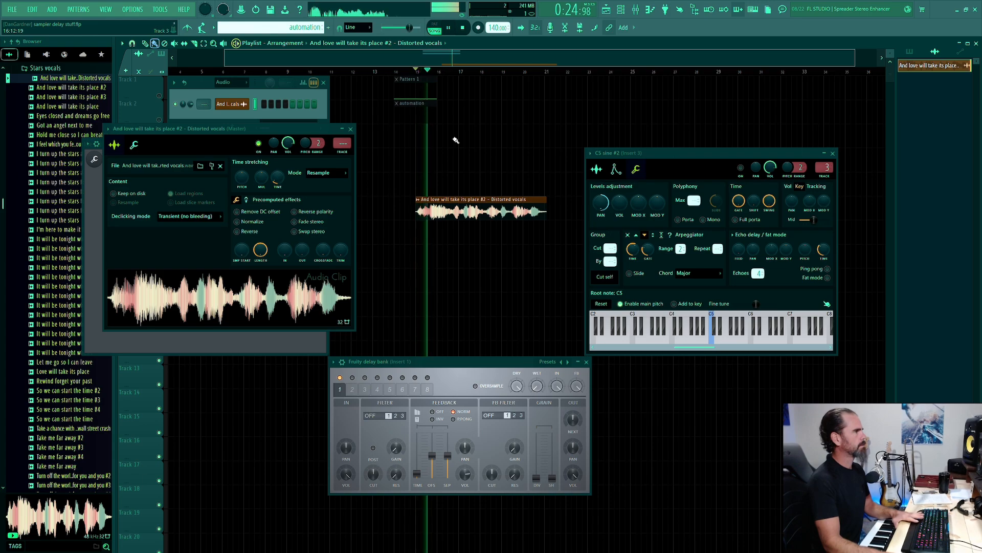
key(space)
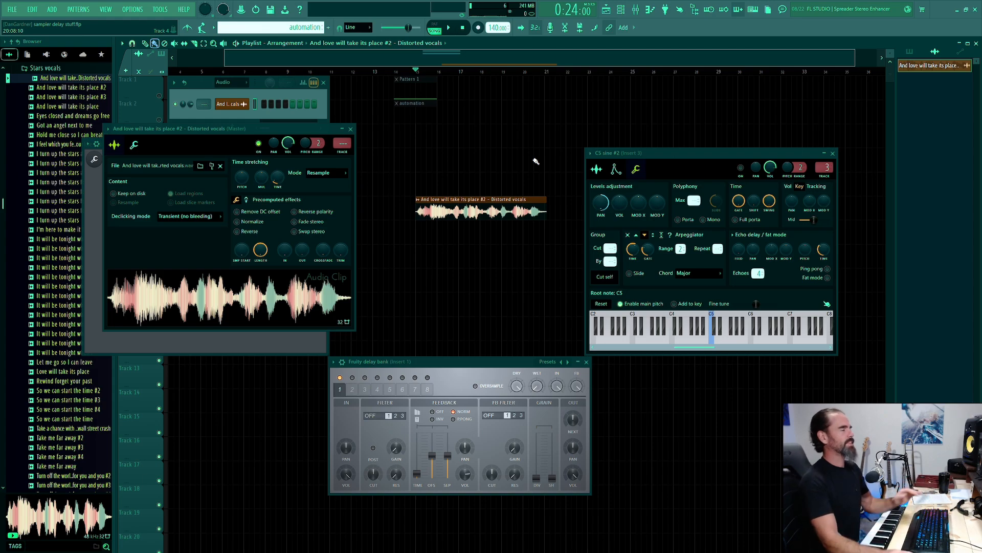
drag(546, 200, 502, 210)
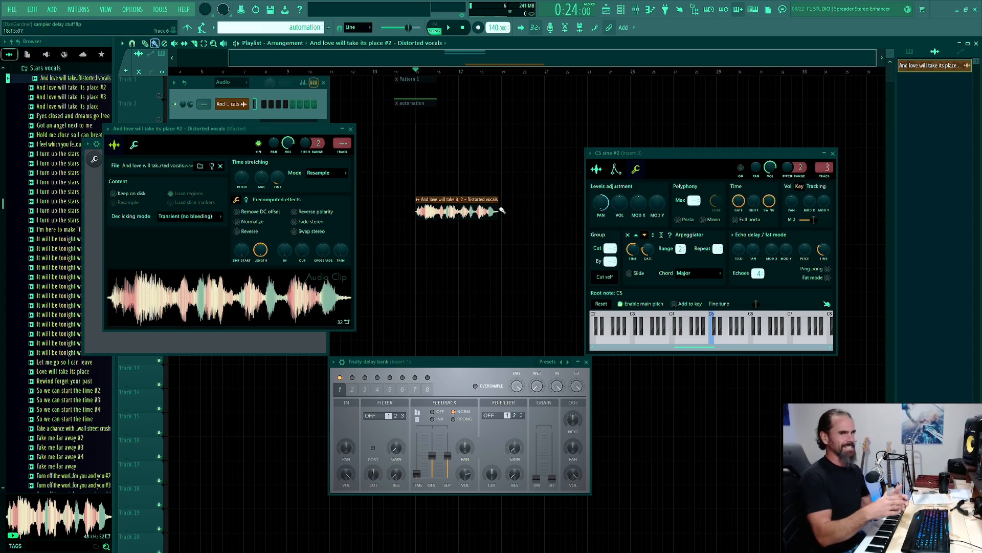
key(ctrl+z)
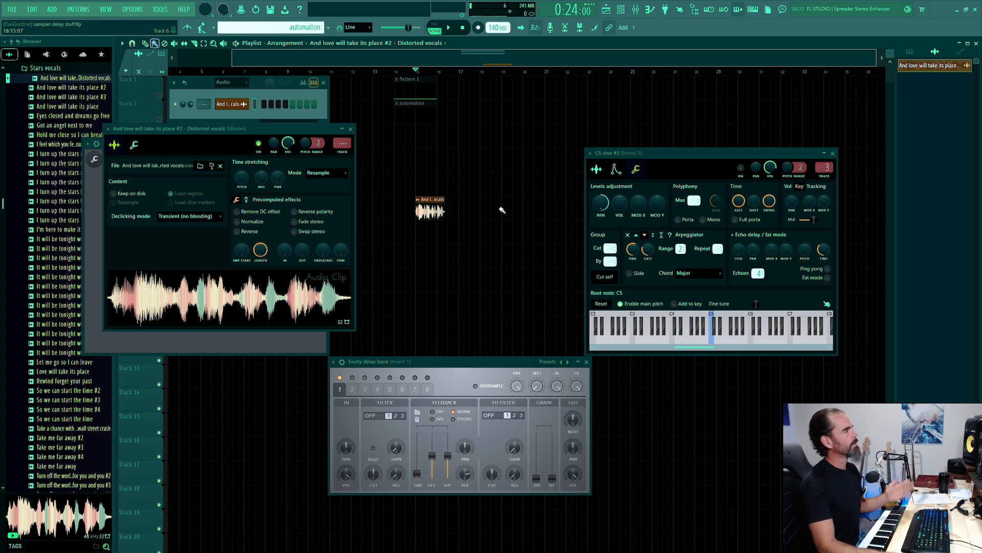
Set the vocals clip's time stretching mode to Stretch Pro and play the clip at its original length.
click(333, 175)
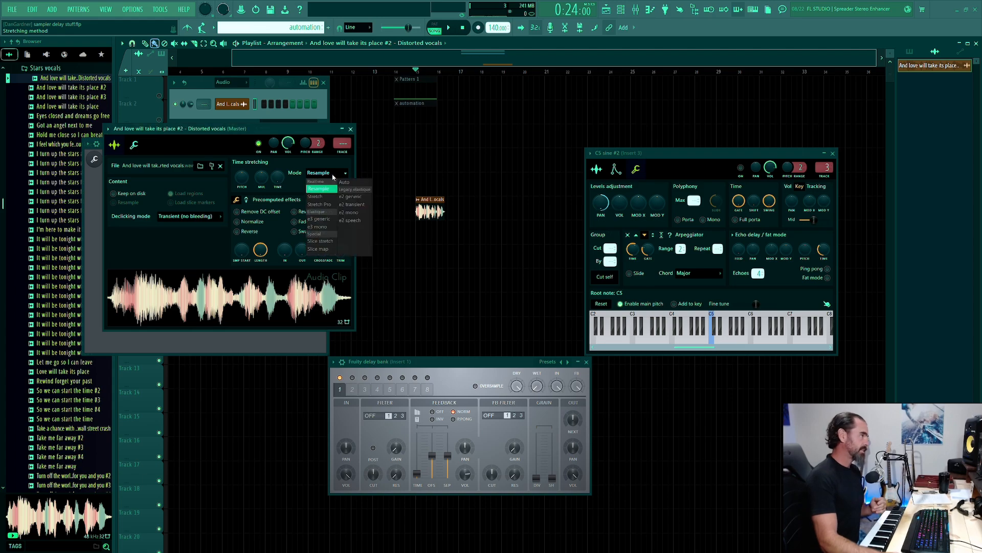
click(320, 205)
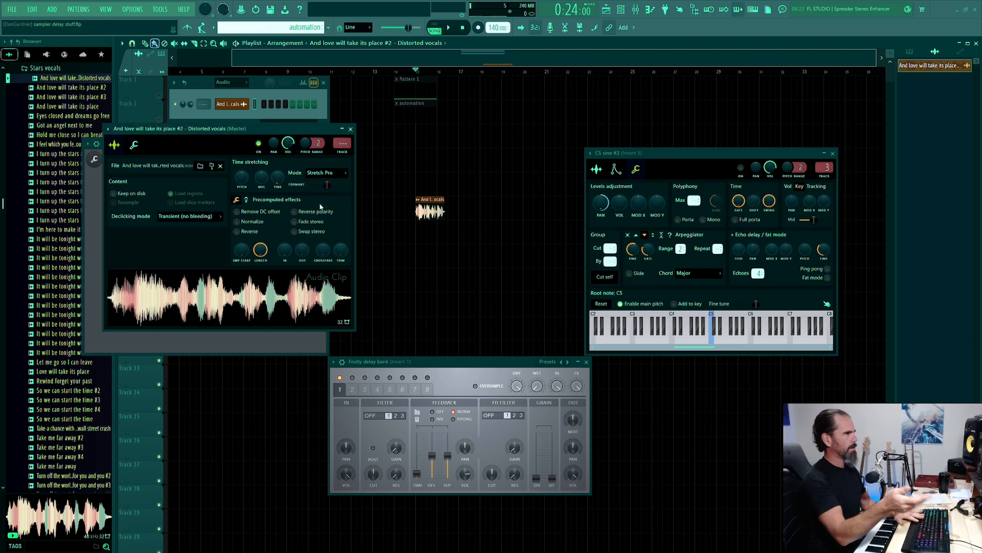
key(space)
key(space)
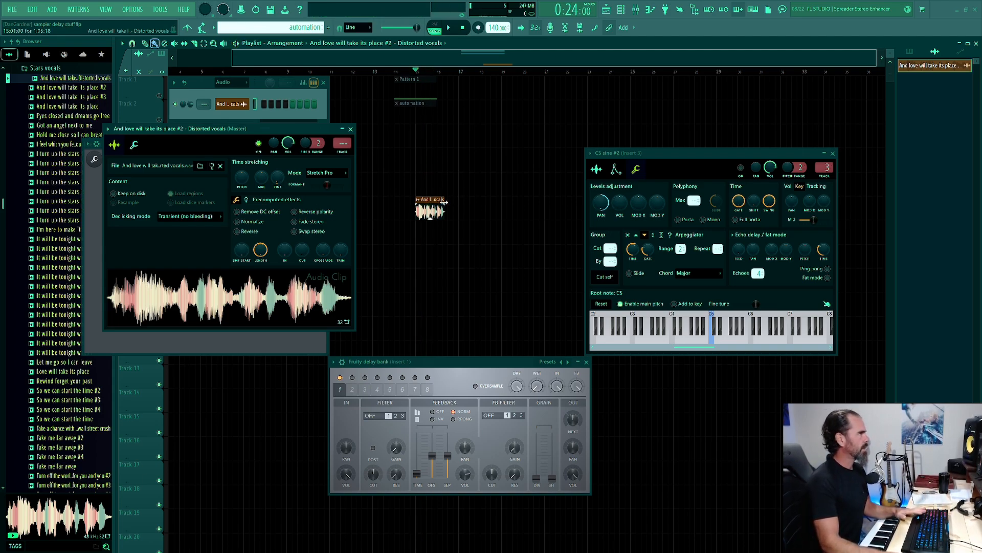
Stretch the vocals clip in the playlist to a length of 2:05:18 and play it.
drag(443, 203, 463, 202)
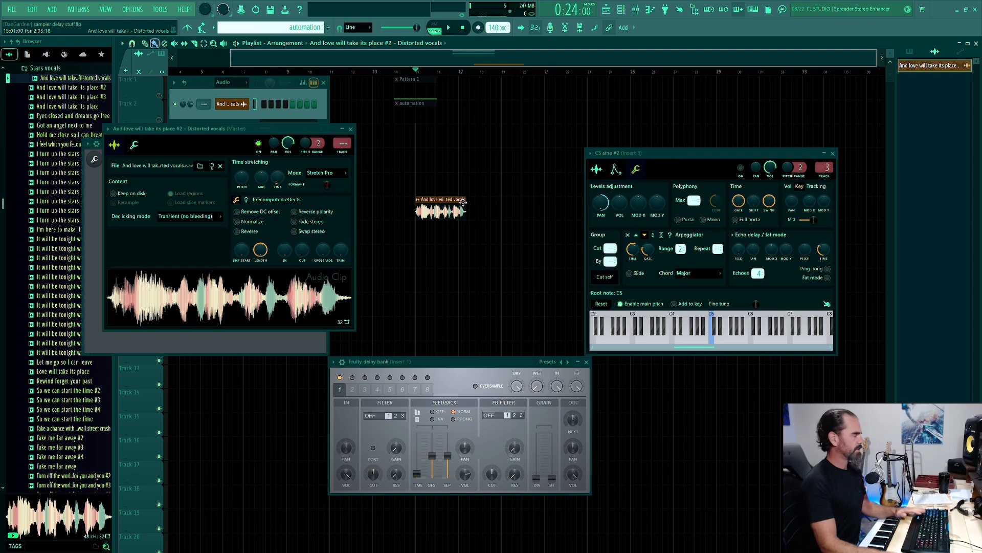
key(space)
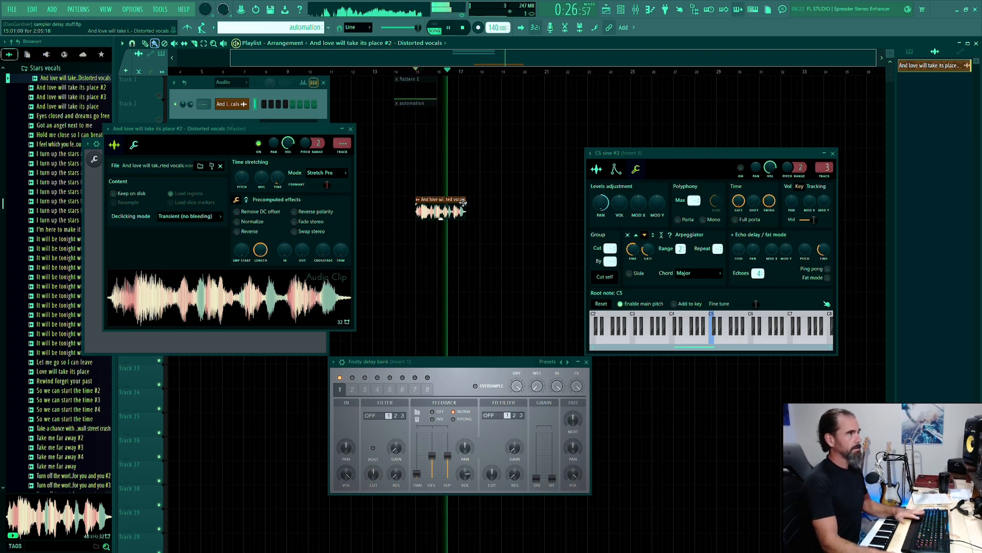
key(space)
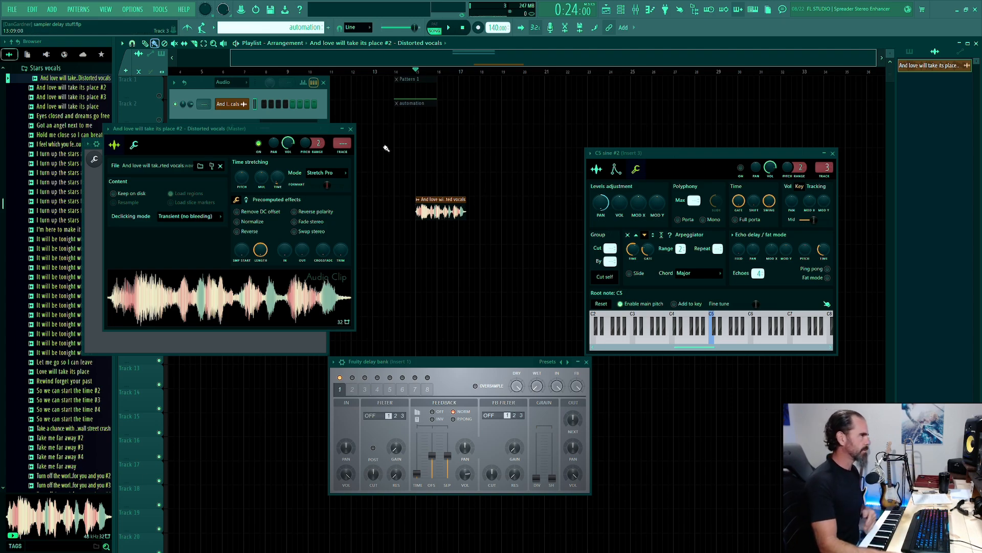
Look through the vocals clip's time stretching modes, show C5 sine #2's volume envelope, and close the vocals clip's settings.
click(345, 174)
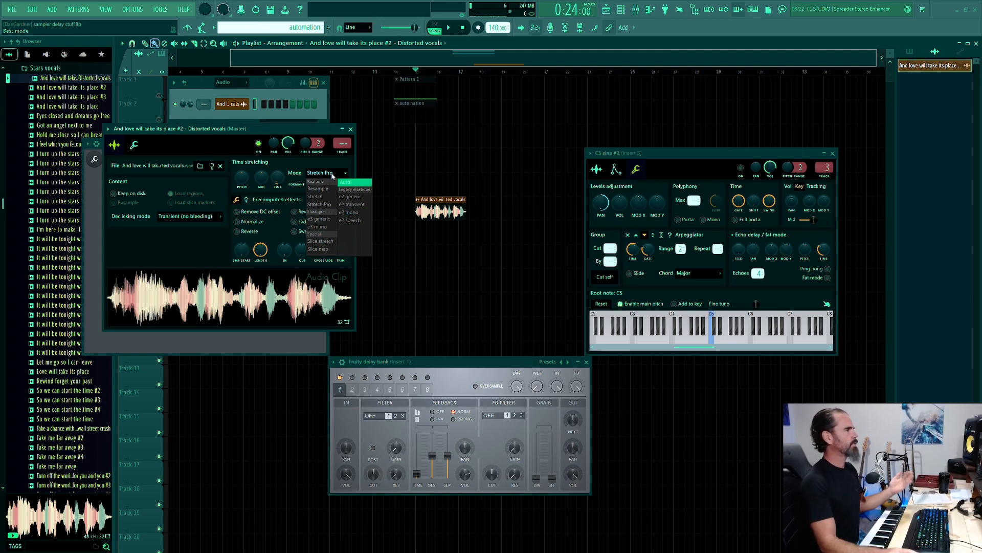
click(683, 149)
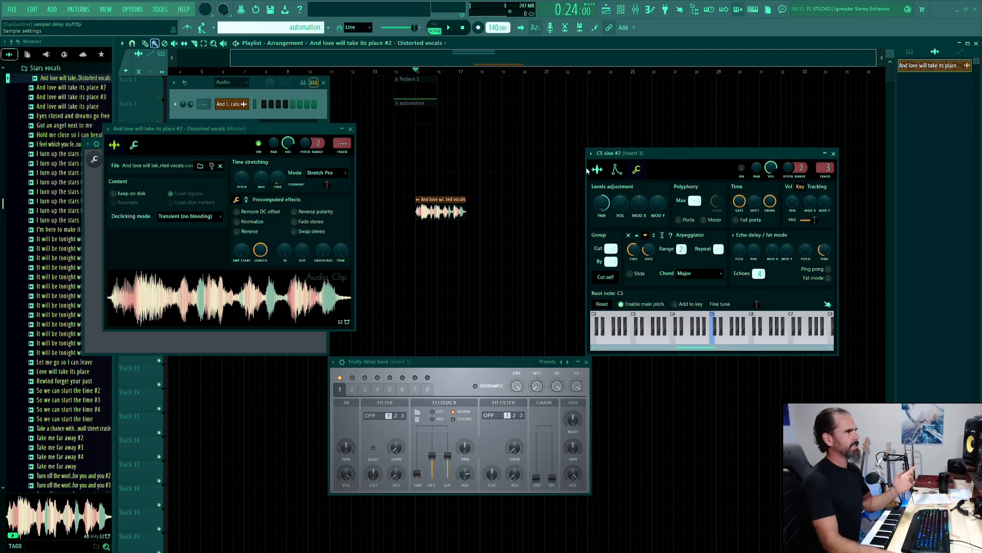
click(614, 171)
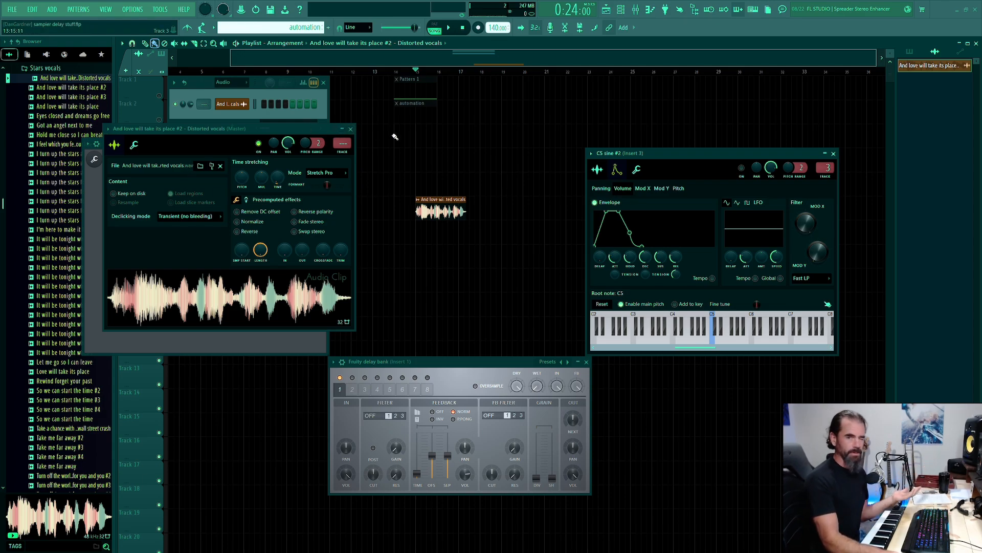
click(350, 128)
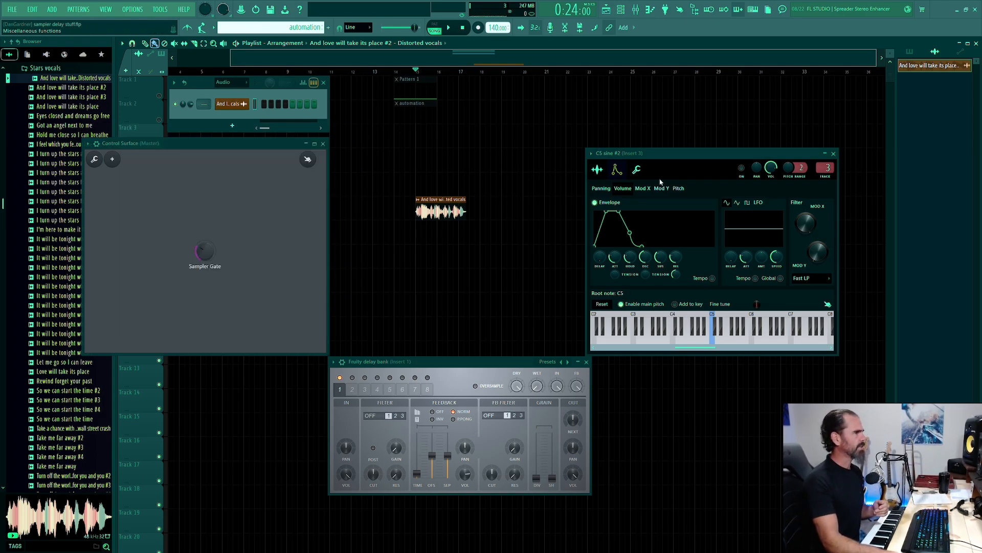
Show C5 sine #2's sample settings and look through its time stretching modes without changing the mode.
click(597, 169)
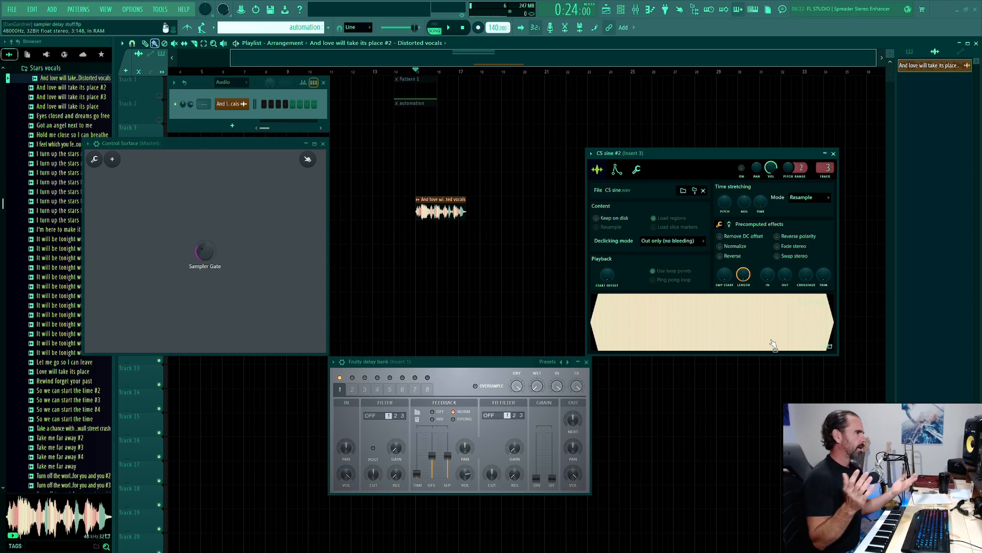
click(810, 198)
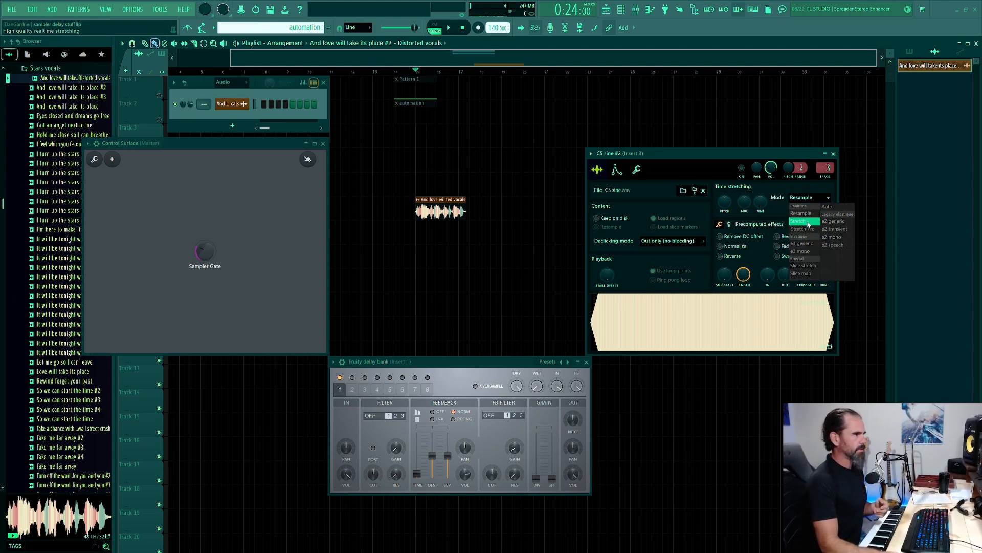
click(812, 189)
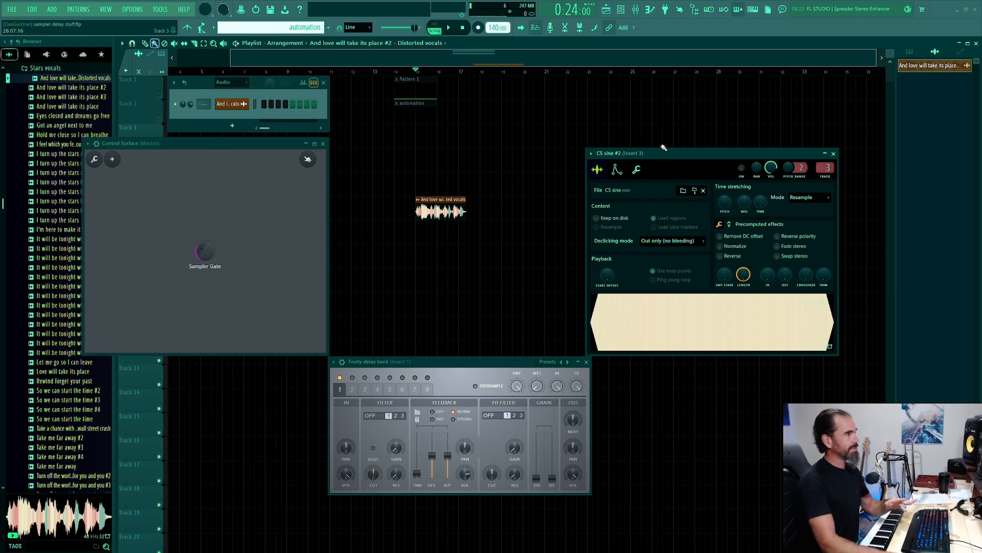
Delete the vocals clip from the playlist and move the C5 sine #2 window closer to the channel rack.
drag(667, 156, 629, 142)
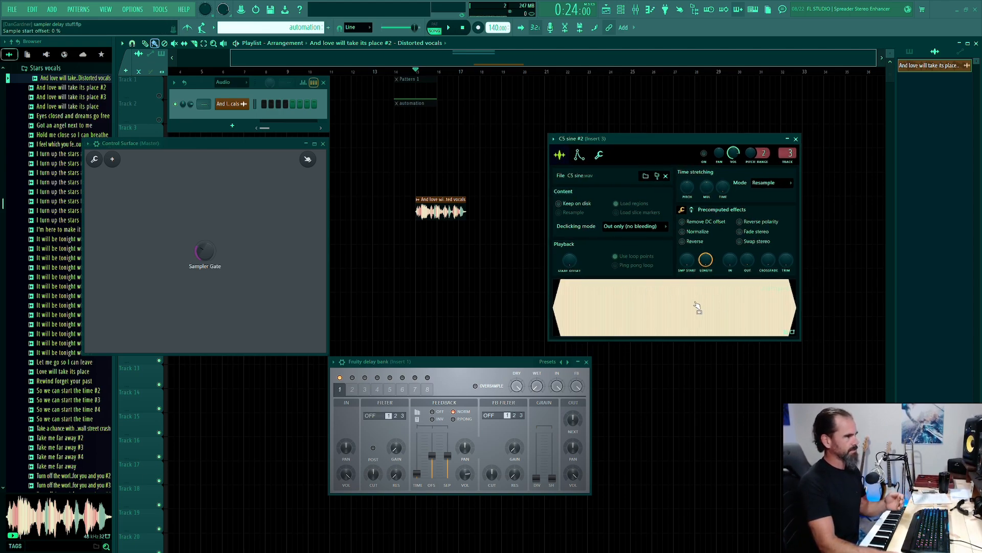
right_click(435, 209)
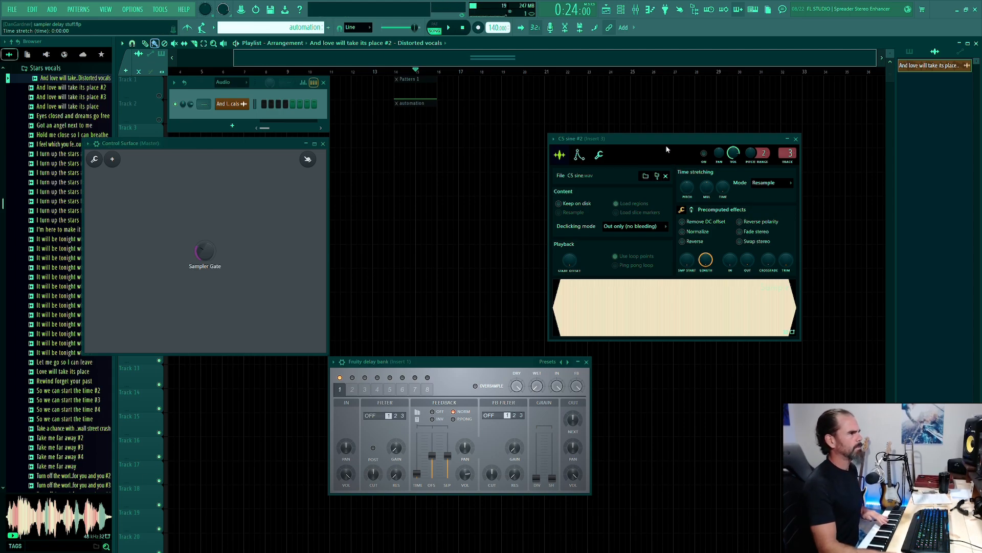
drag(665, 138, 638, 123)
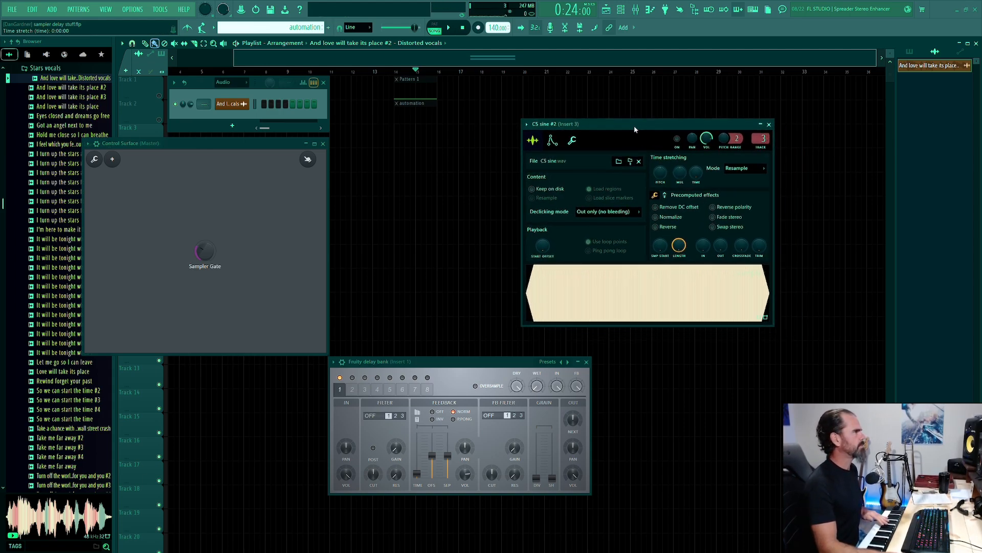
Filter the channel rack to Unsorted, open C5 sine's settings, and place the C5 sine #2 window beside them.
click(237, 85)
click(238, 103)
click(231, 84)
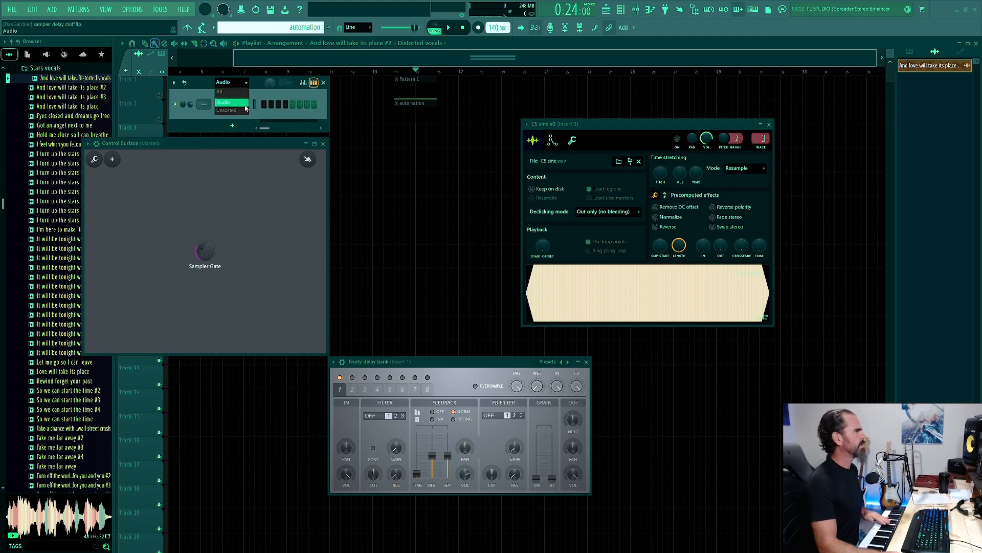
click(231, 111)
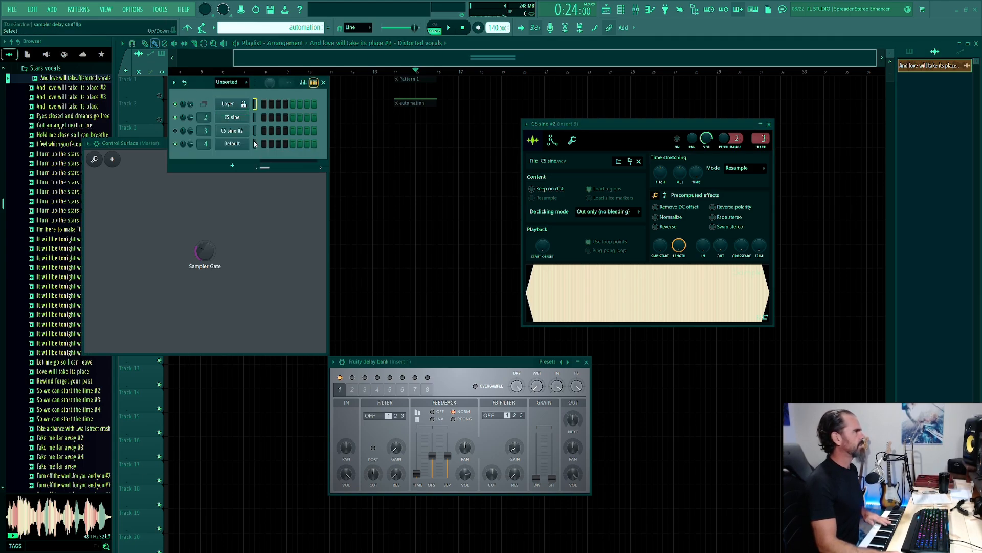
click(237, 131)
click(236, 130)
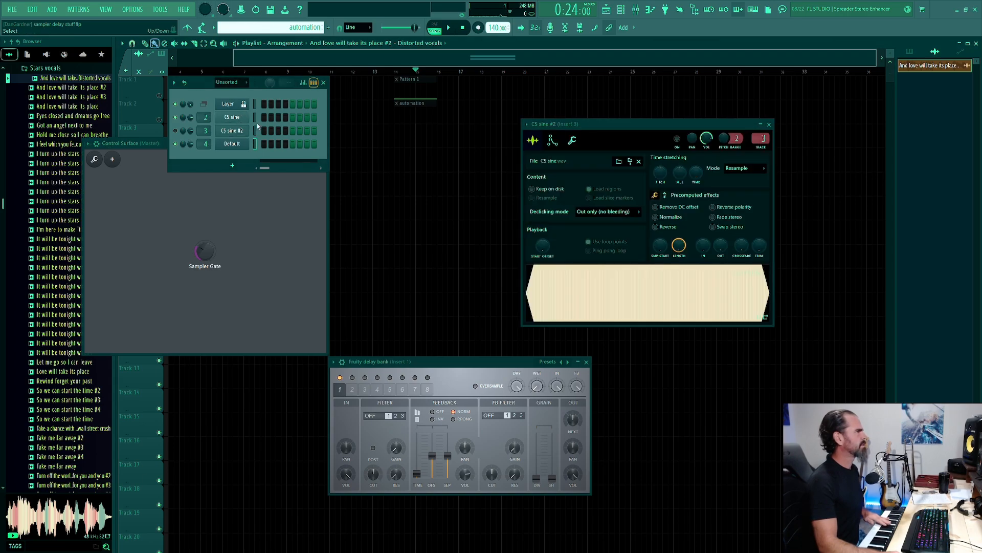
click(232, 117)
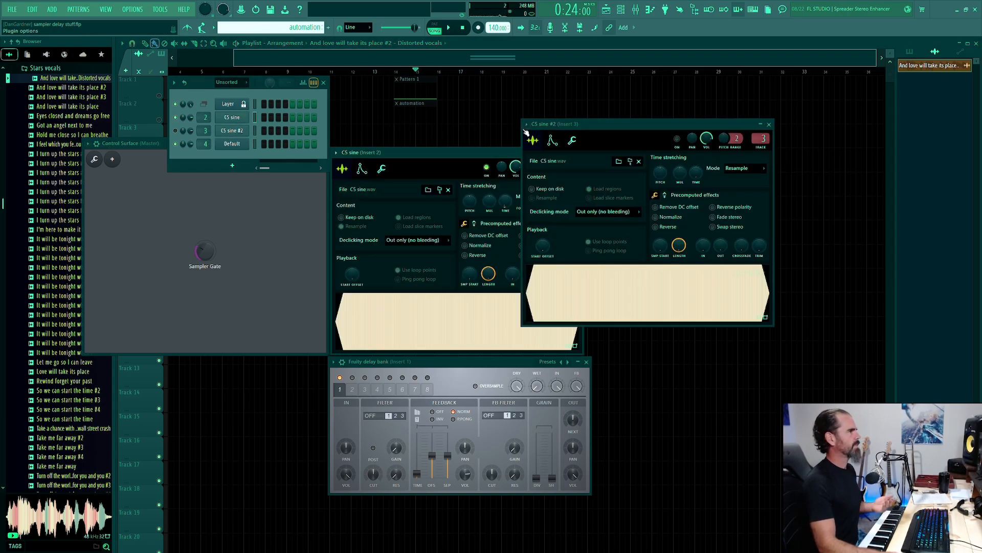
drag(633, 124, 697, 153)
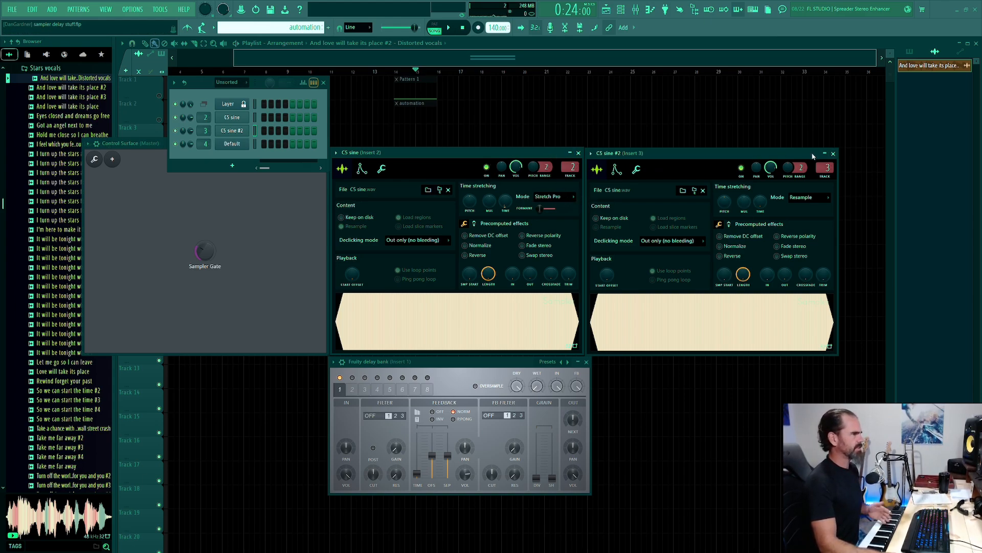
Set C5 sine's time stretching mode to Resample and show the volume envelopes of both C5 sine samplers.
click(575, 197)
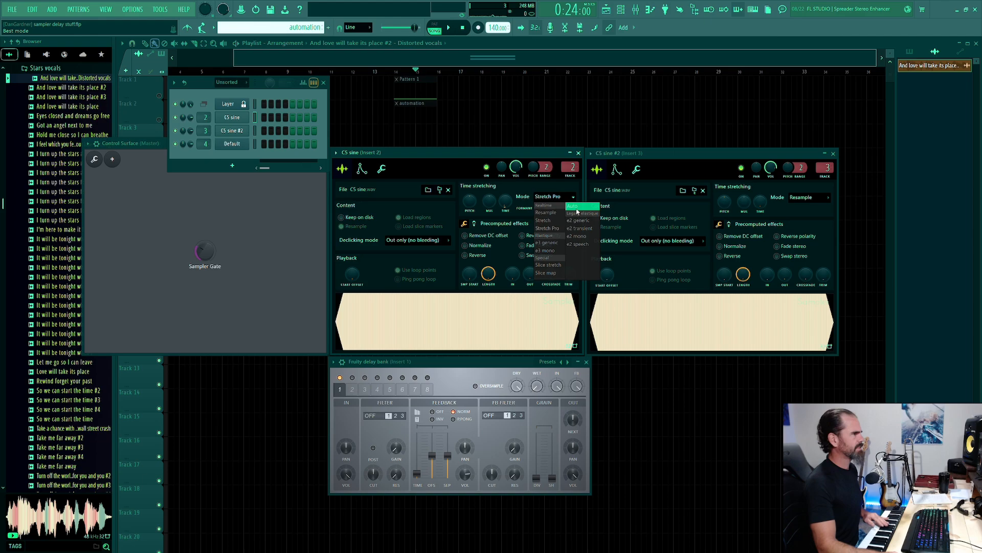
click(545, 212)
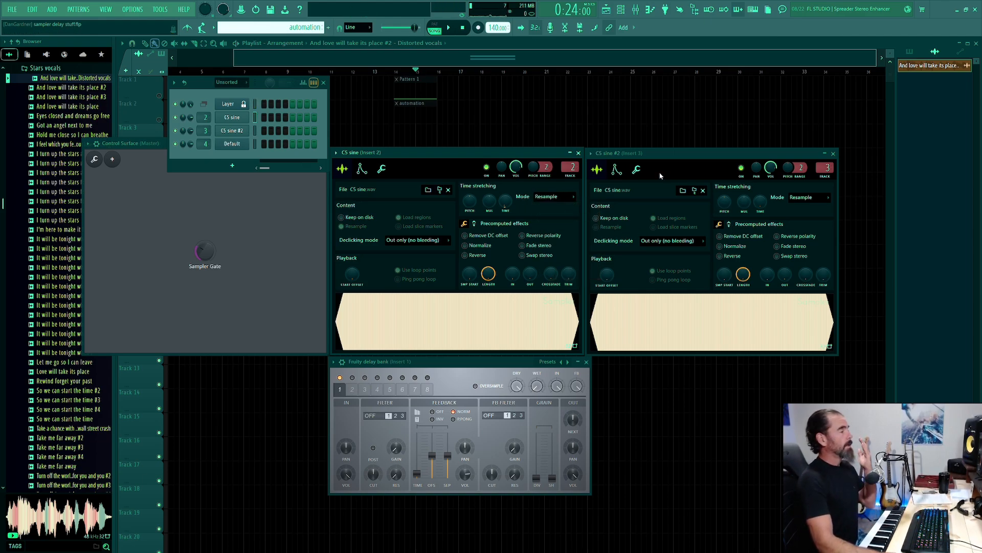
click(362, 168)
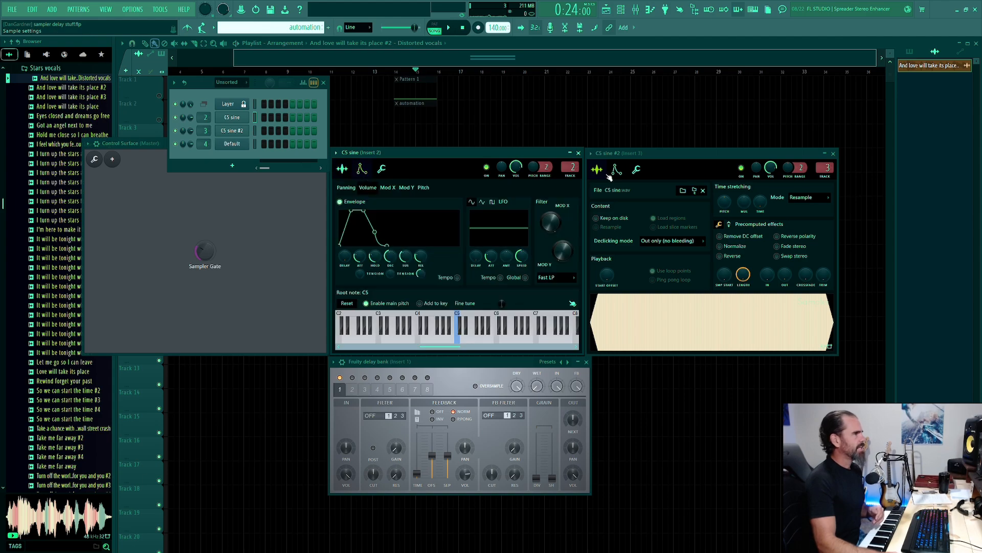
click(619, 171)
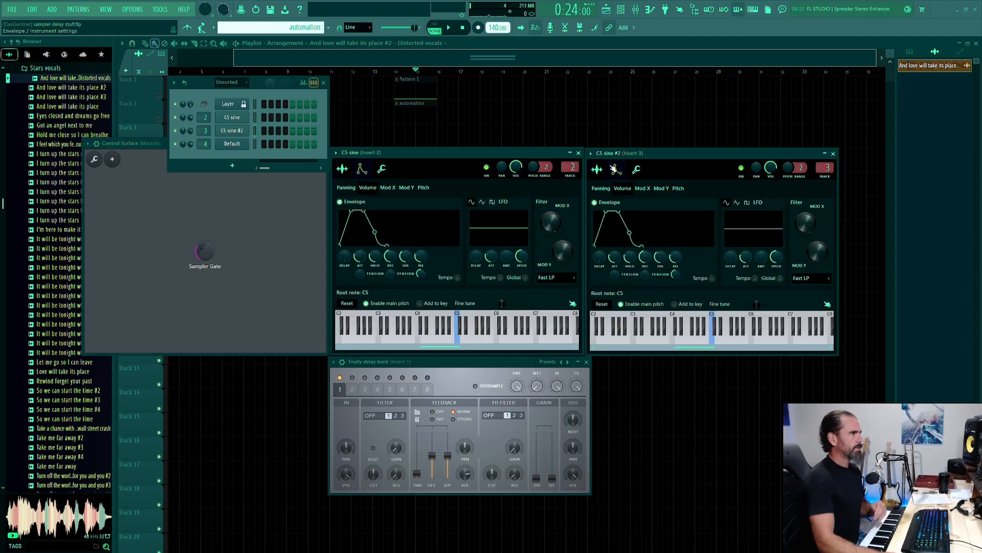
Review C5 sine's sample settings, then try its volume envelope switched off and switch it back on.
click(344, 170)
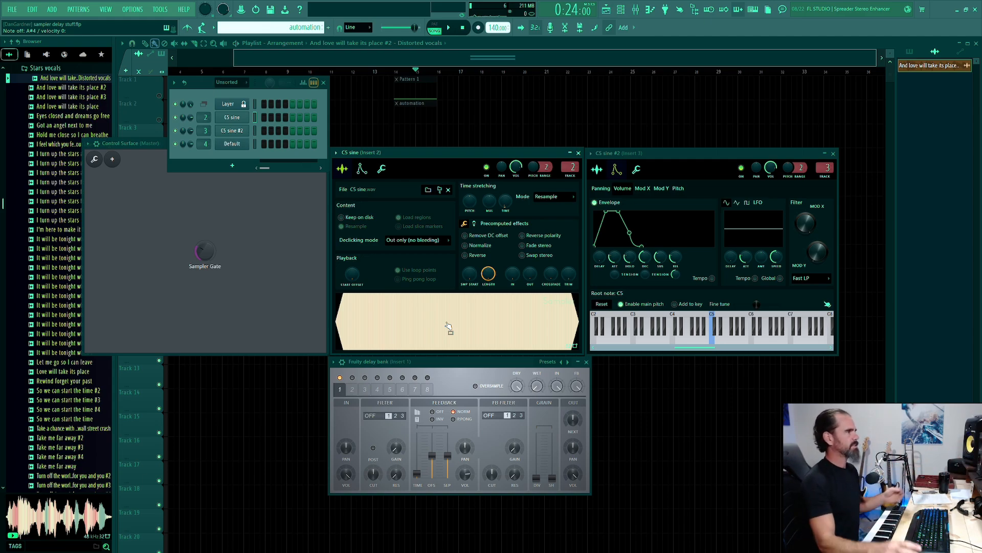
click(362, 169)
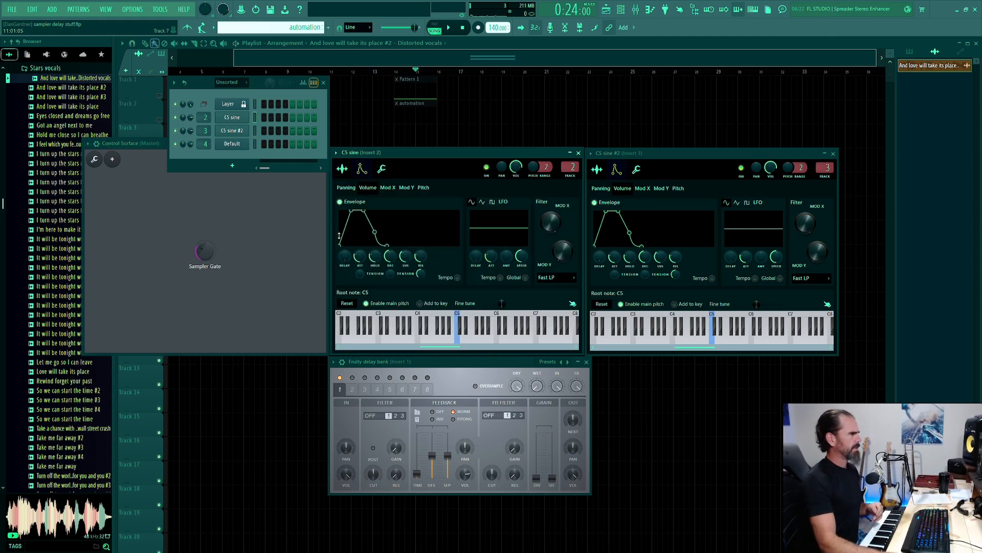
click(340, 202)
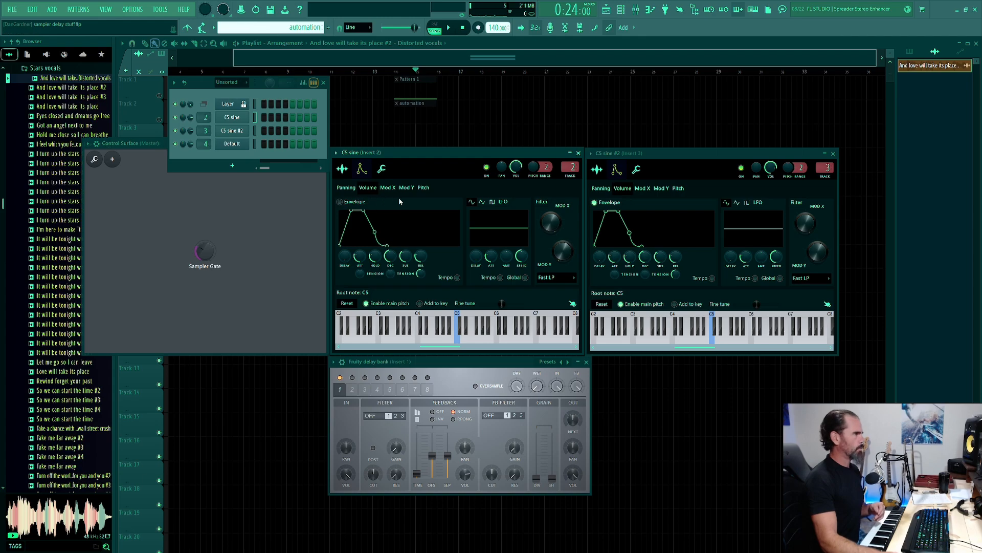
click(340, 202)
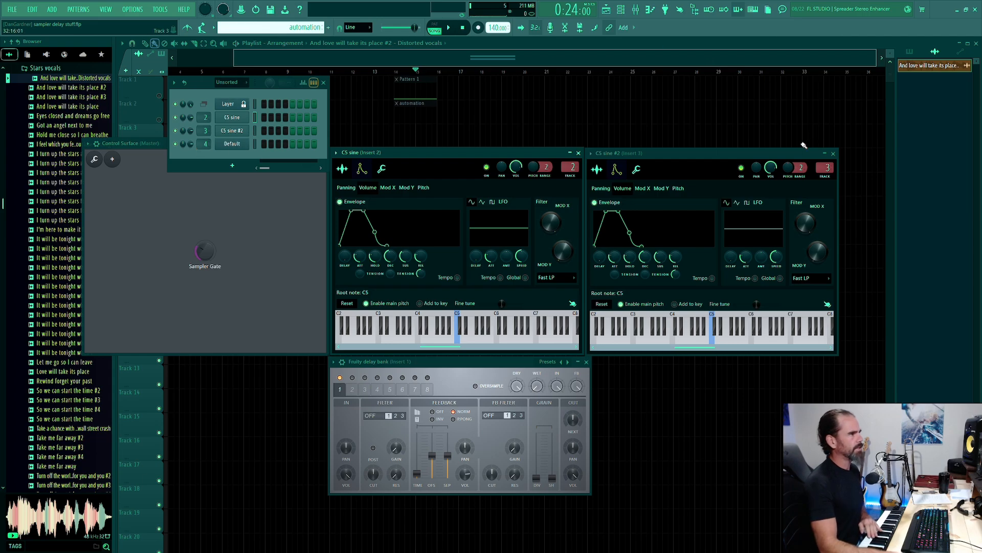
Mute the C5 sine #2 channel and show C5 sine's sample settings.
click(742, 168)
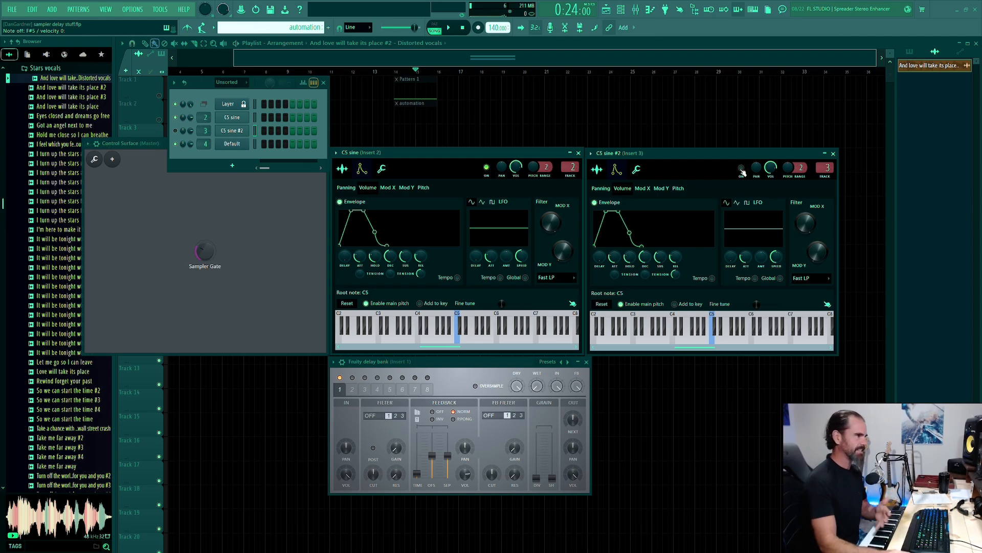
click(343, 169)
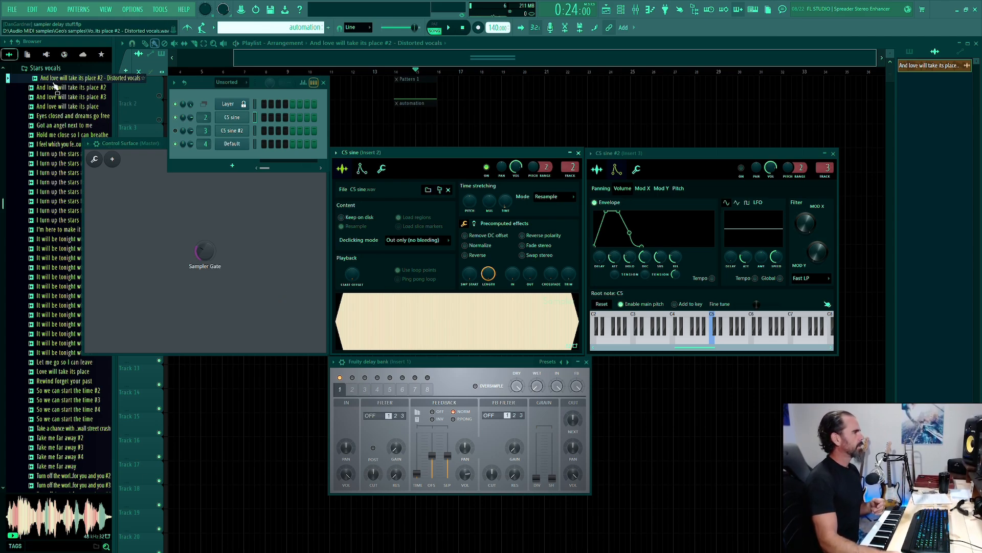
Add a new Sampler channel and route it to mixer track 9, Rec. out.
click(231, 167)
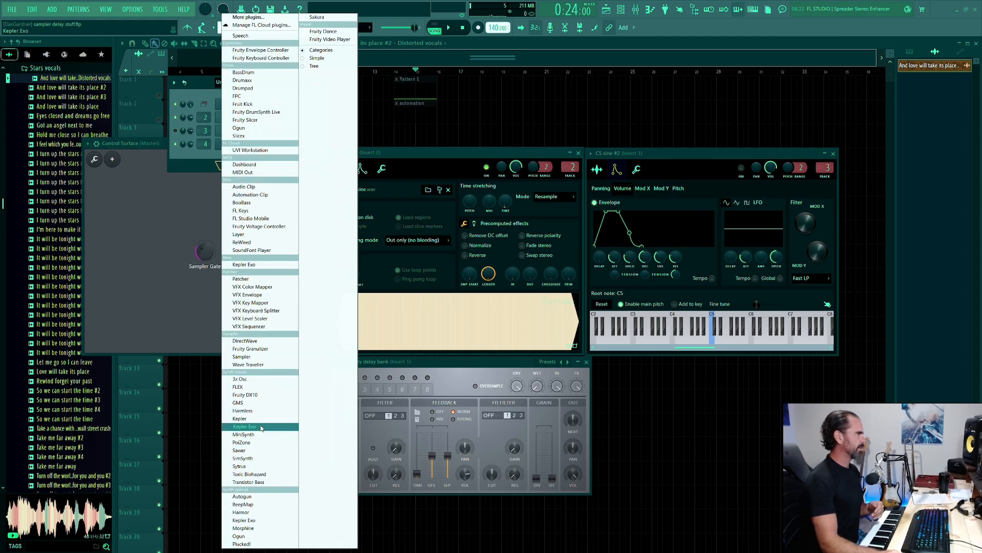
click(254, 357)
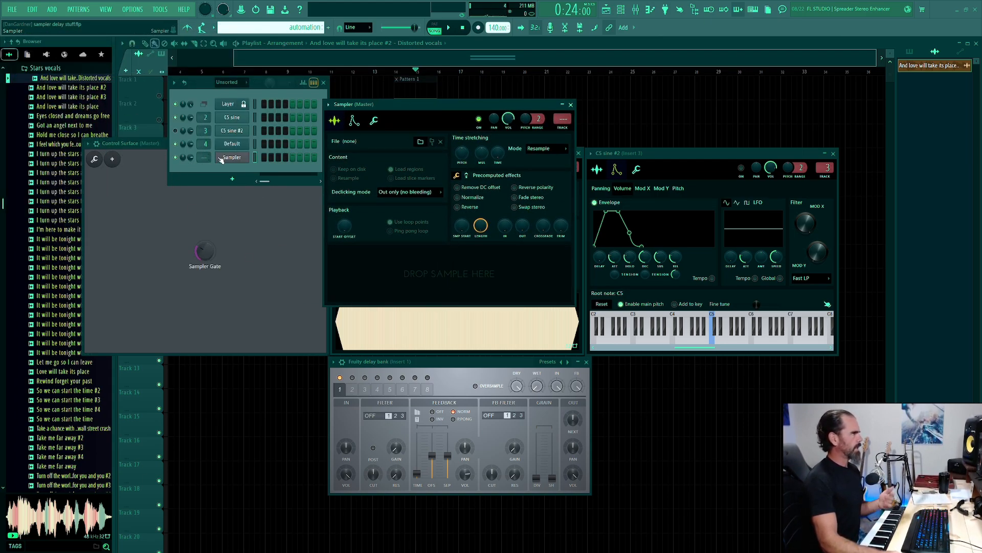
key(F9)
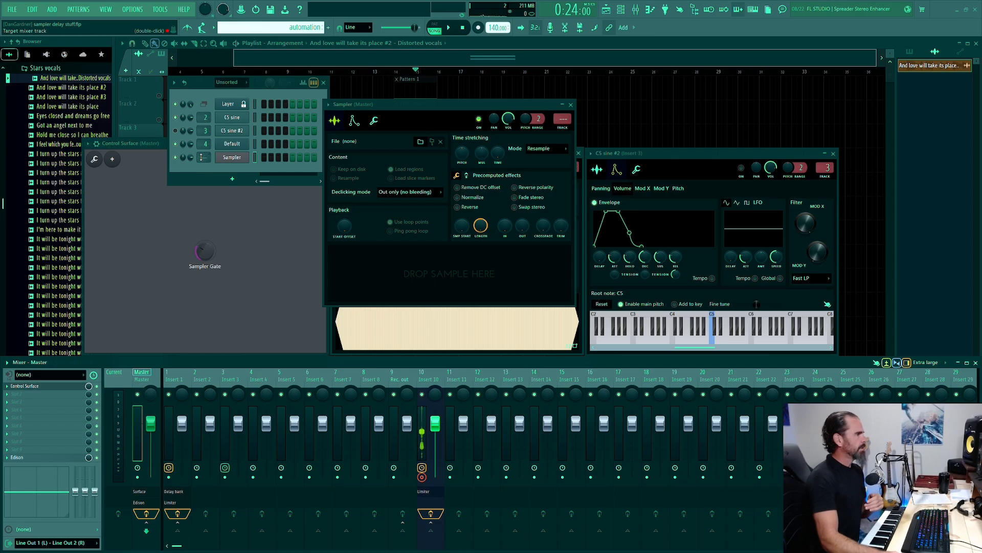
click(394, 419)
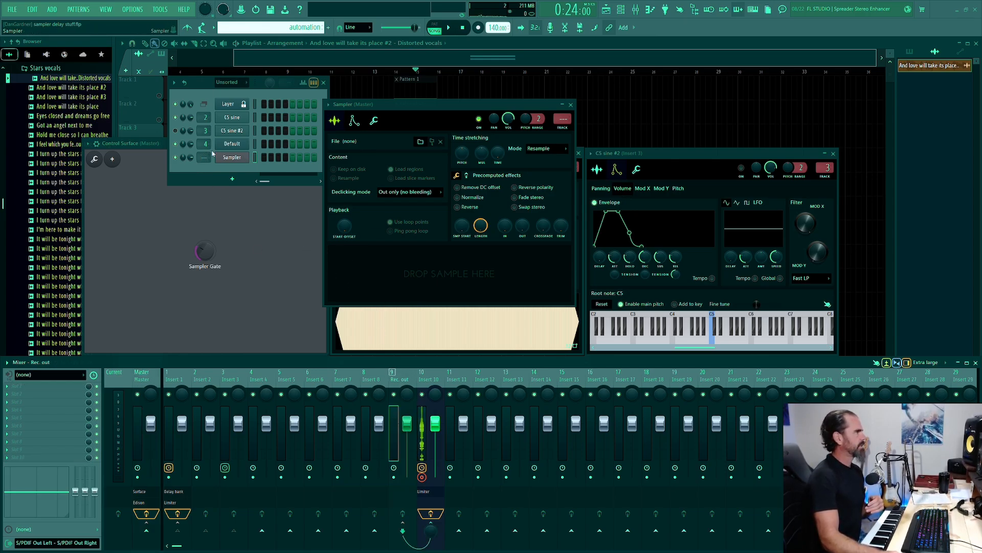
drag(204, 158, 204, 132)
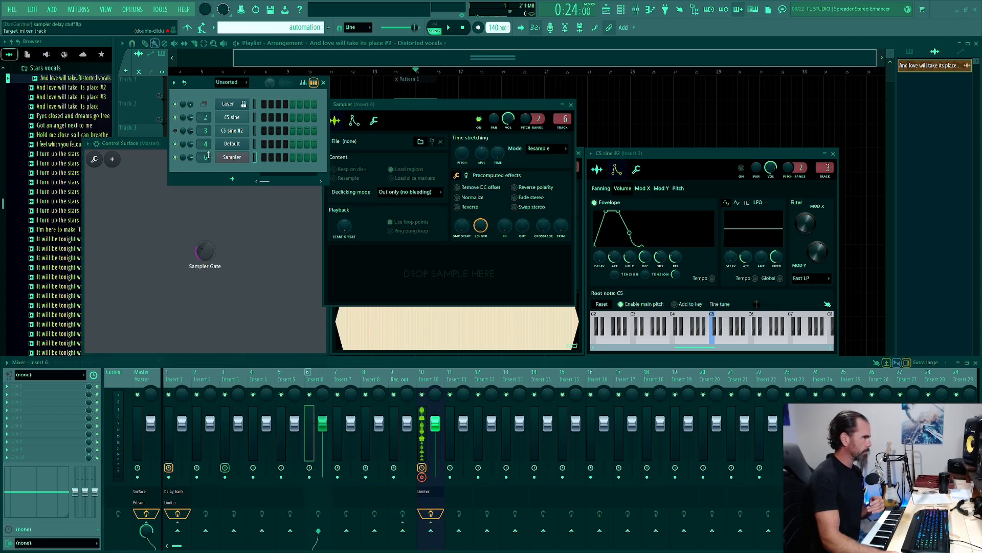
drag(204, 132, 204, 127)
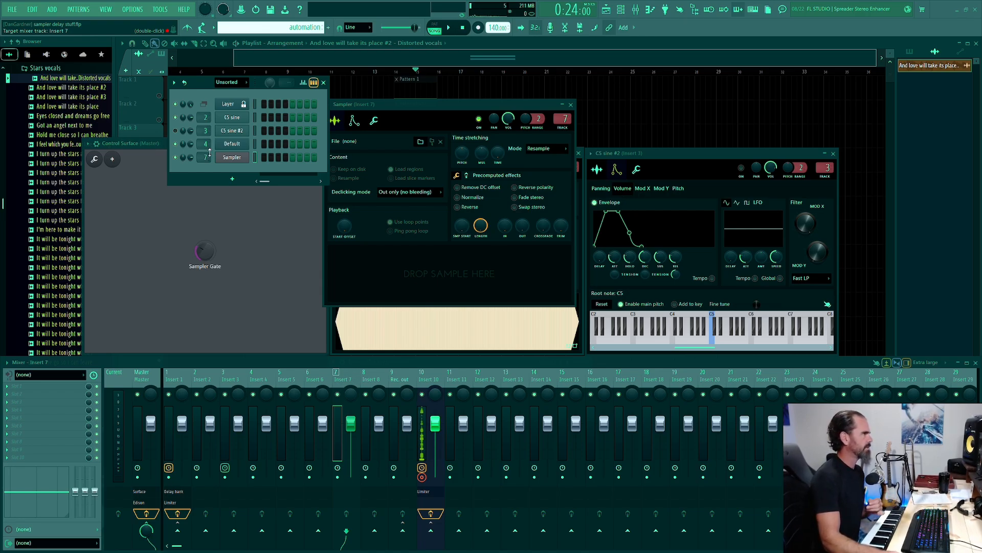
scroll(209, 152, up, 5)
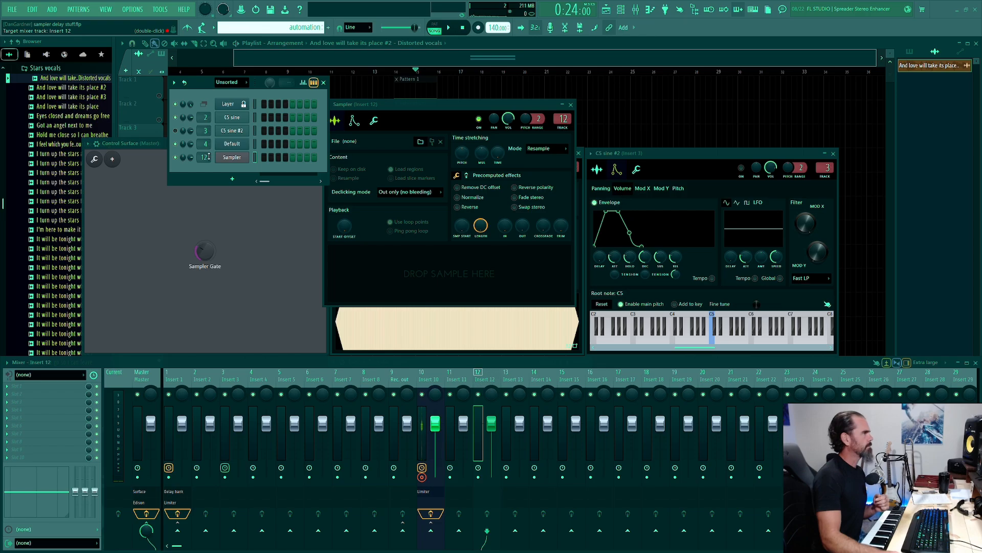
scroll(209, 156, down, 4)
scroll(209, 156, up, 1)
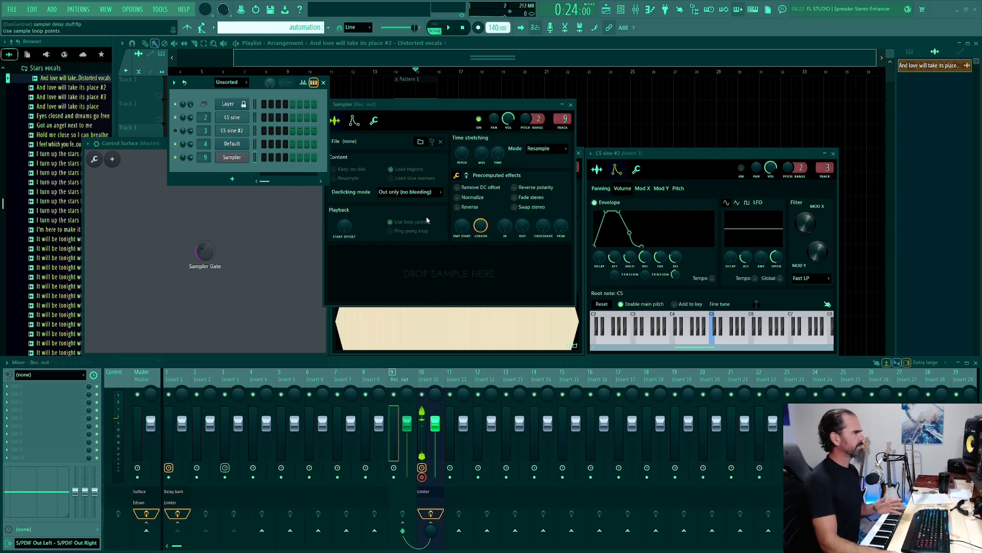
Load the vocal sample "And love will take its place #2 - Distorted vocals" into the new Sampler channel.
drag(426, 107, 468, 113)
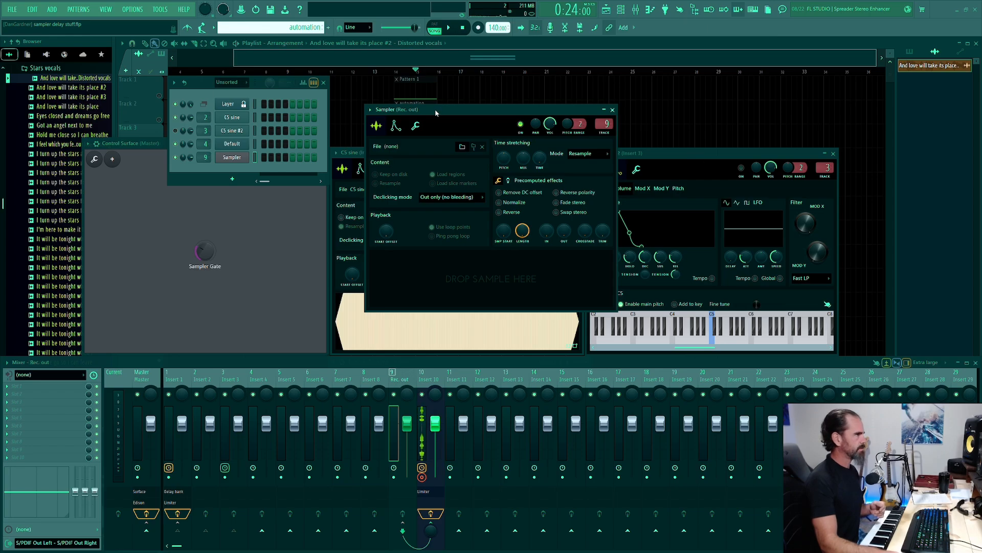
click(415, 125)
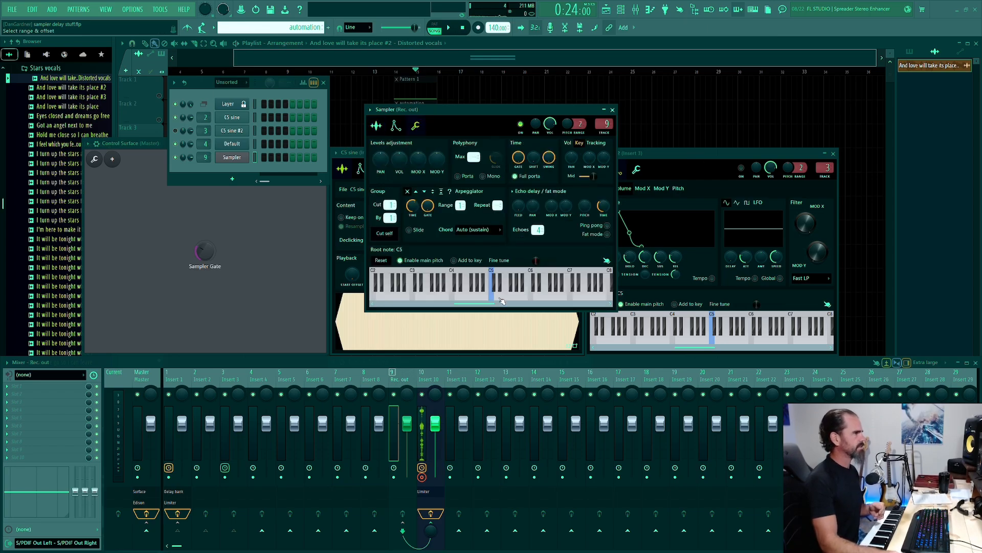
click(476, 298)
click(469, 299)
scroll(434, 298, up, 2)
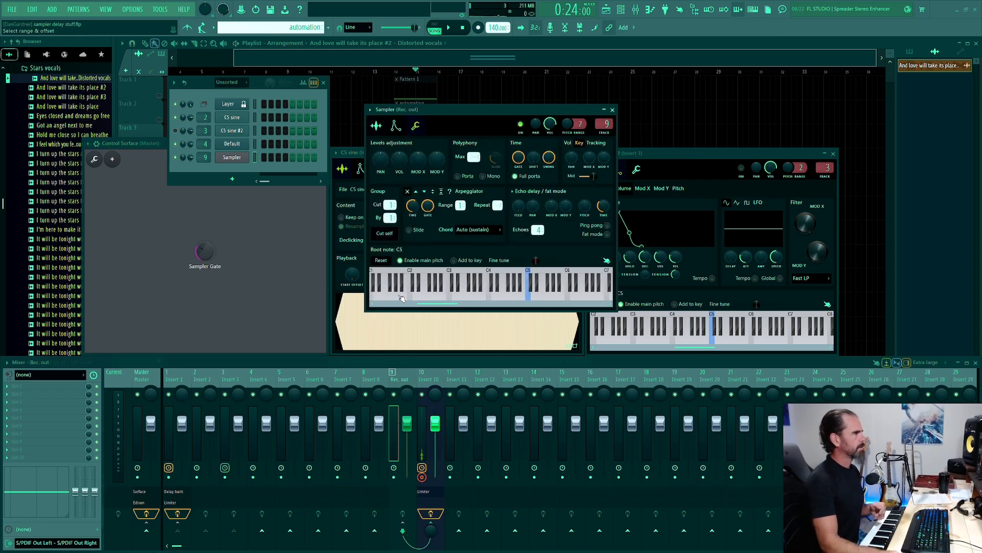
click(376, 126)
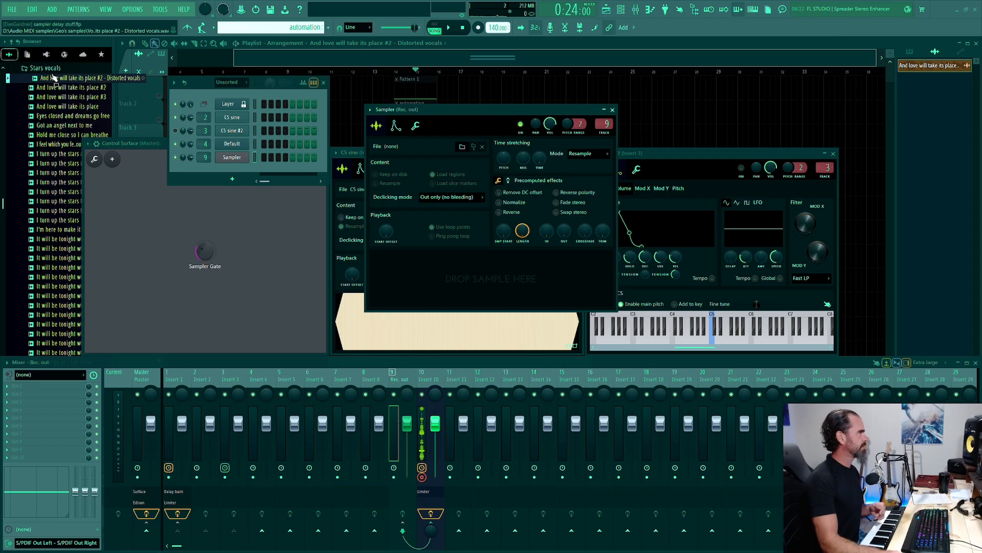
drag(53, 77, 419, 259)
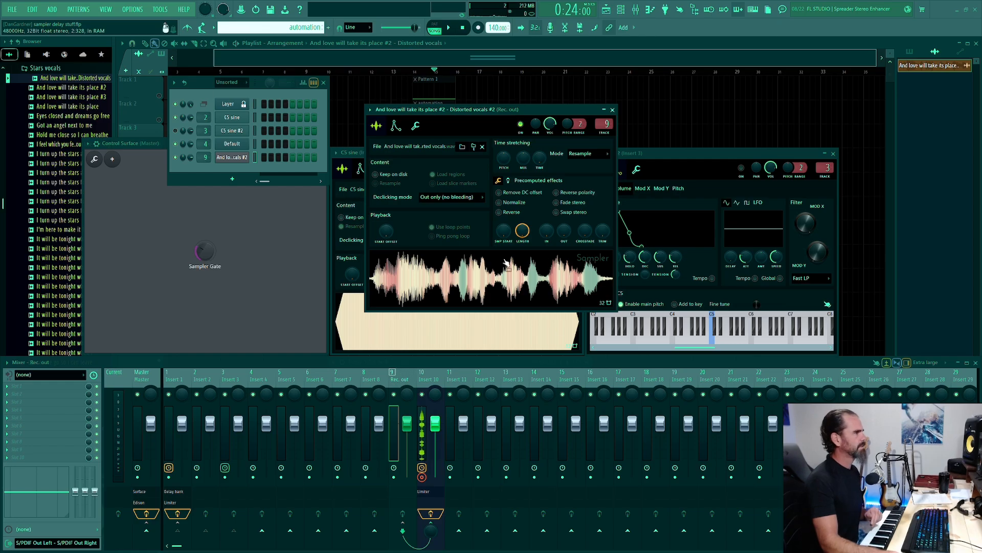
Route the Rec. out mixer track to Master and audition the vocal sampler on low notes such as C4.
click(416, 125)
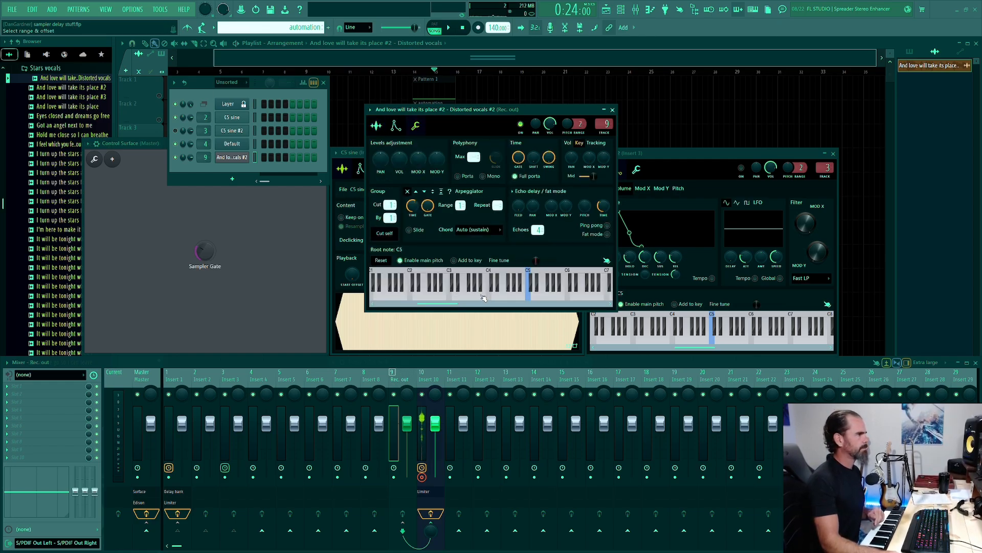
drag(481, 295, 462, 294)
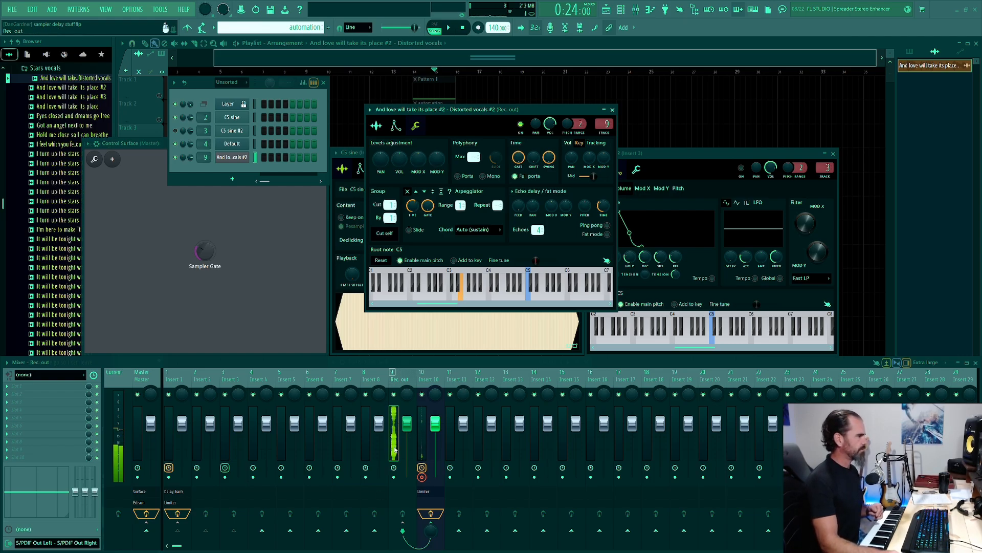
click(153, 533)
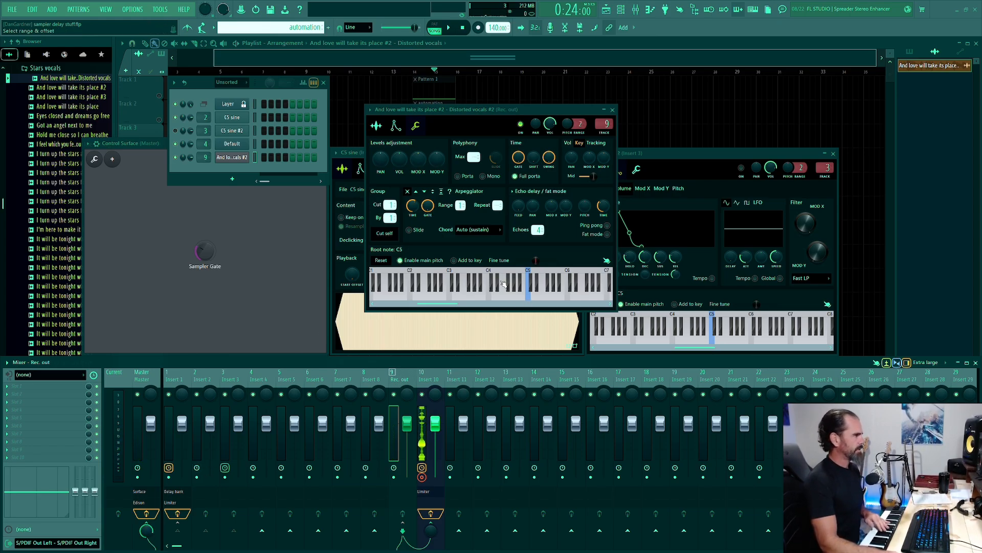
click(492, 300)
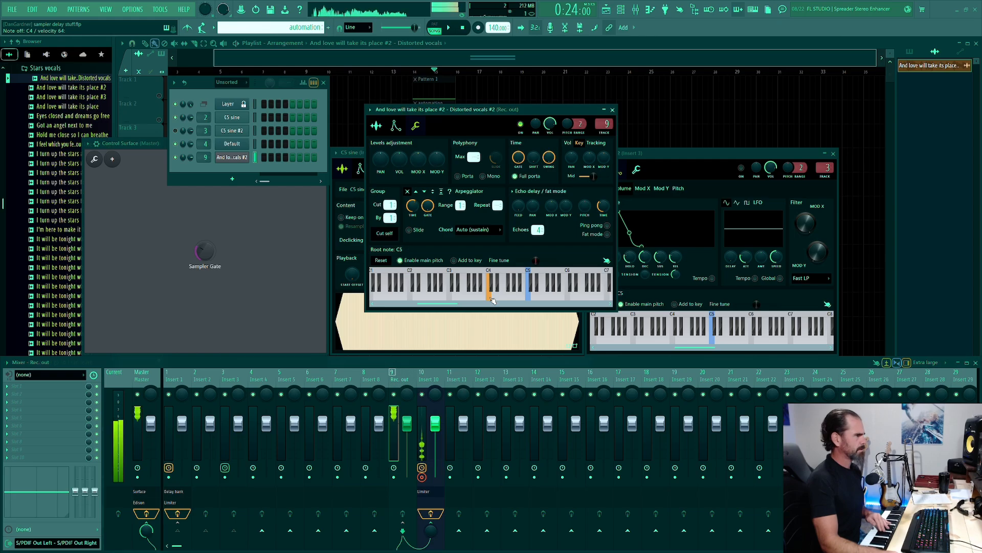
Review the vocal sampler's volume envelope and sample settings, and audition it at its root note C5.
click(394, 126)
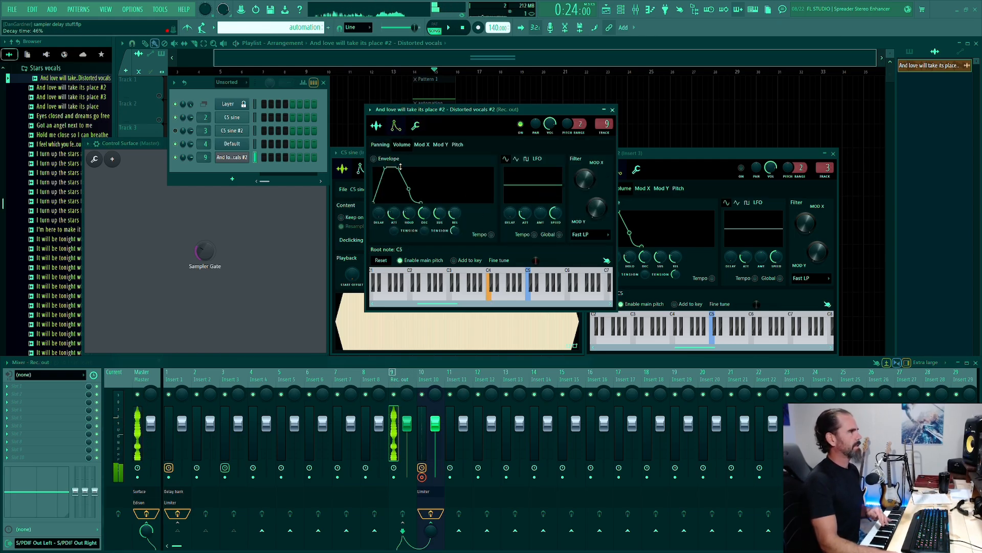
click(376, 126)
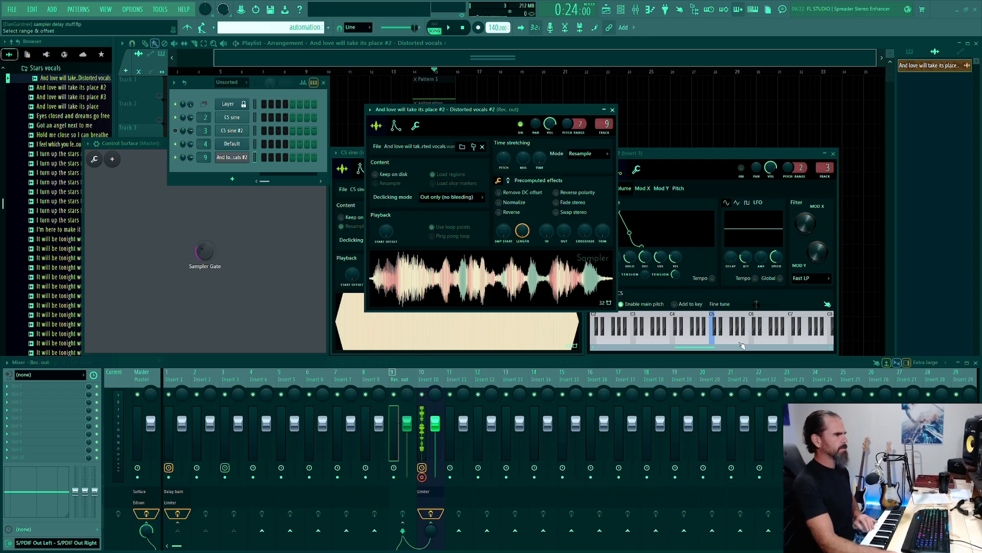
click(417, 127)
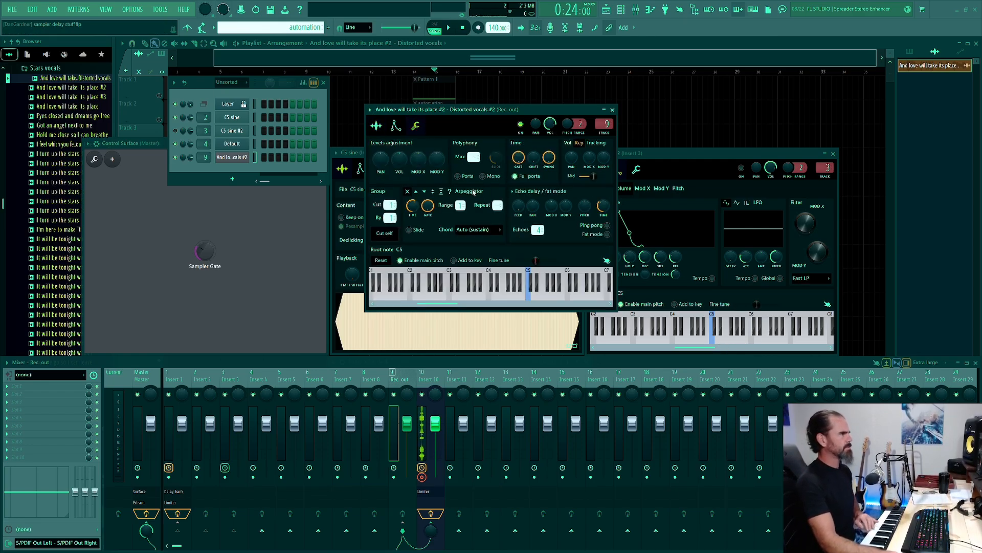
click(530, 301)
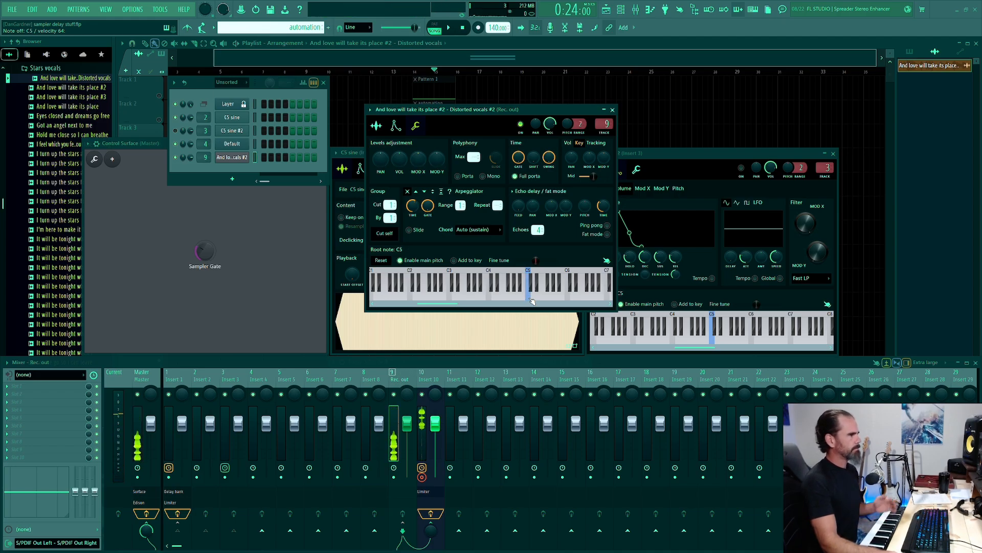
Turn on the vocal sampler's volume envelope and audition C5 with it before closing the sampler window.
click(396, 126)
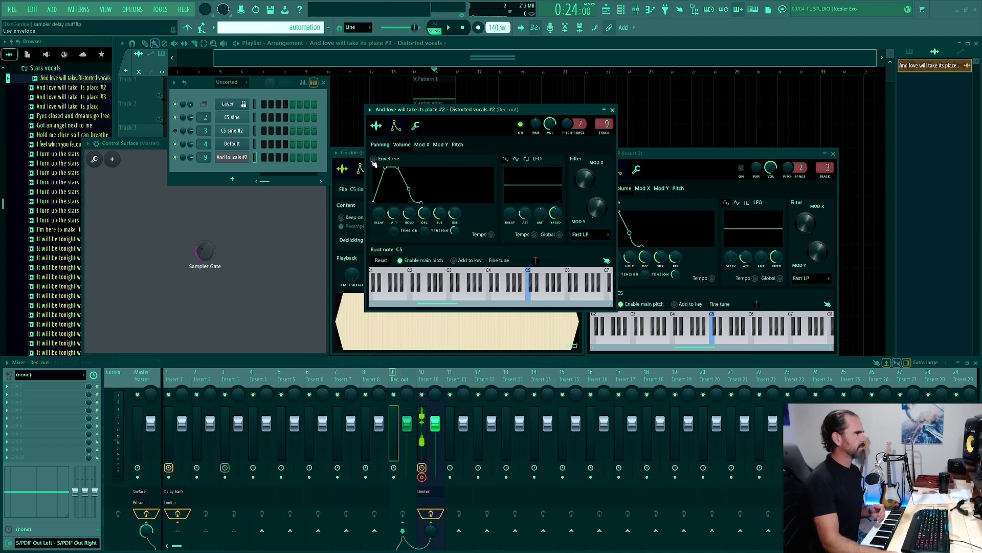
click(531, 299)
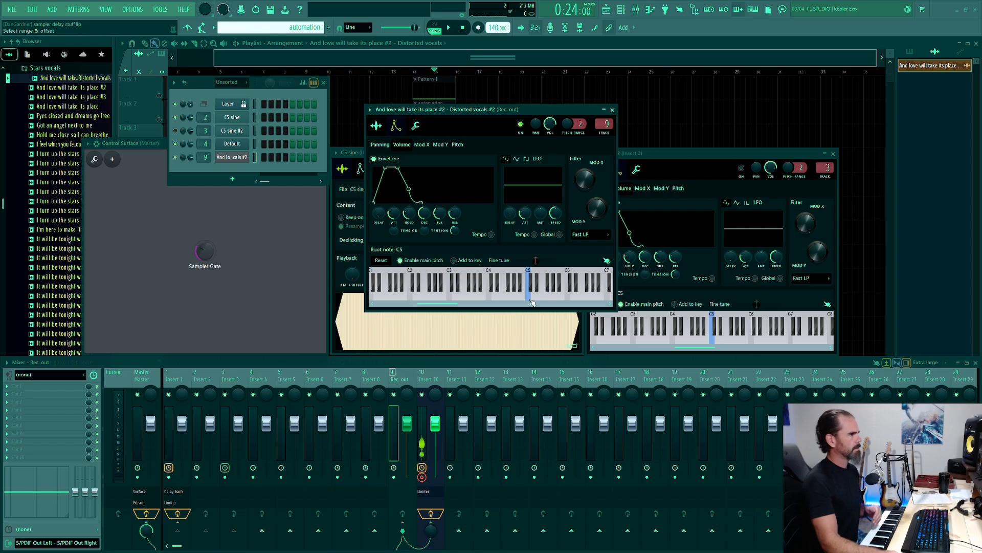
click(531, 300)
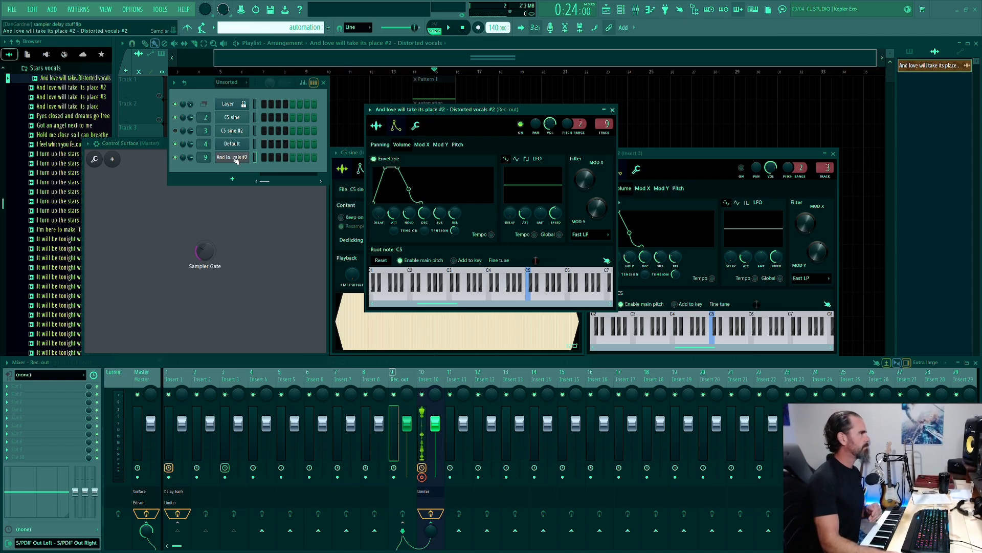
click(612, 109)
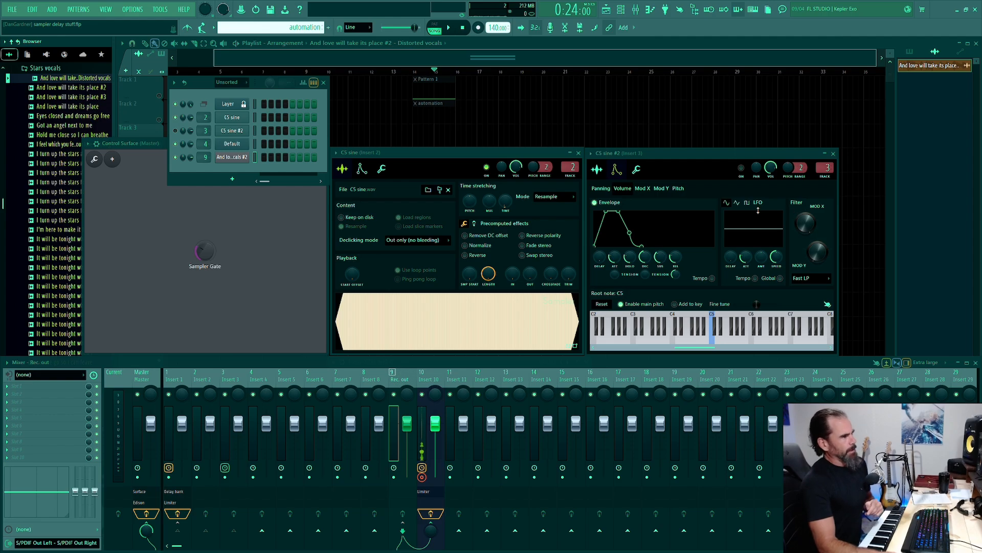
Look through C5 sine #2's filter types without changing the selection, and unmute its channel.
click(822, 279)
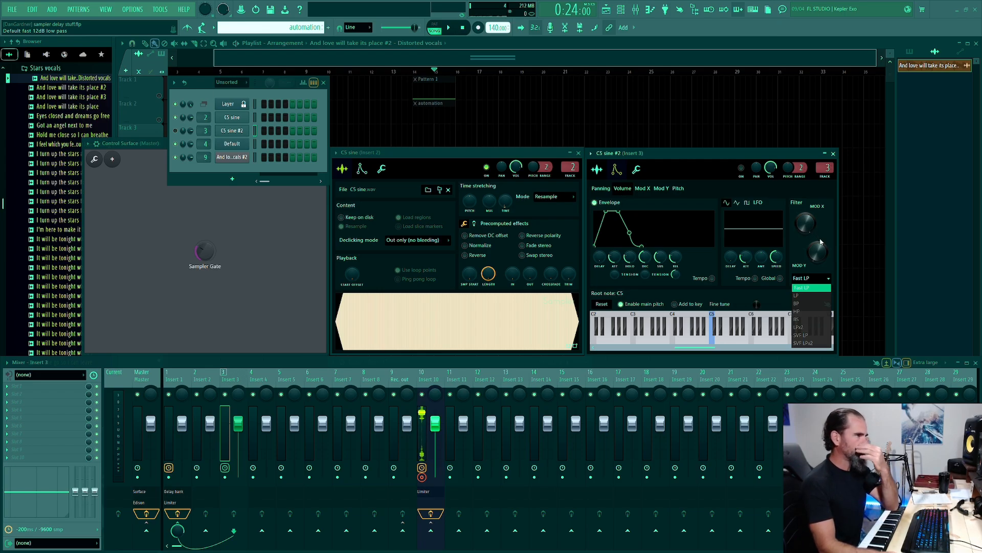
click(699, 159)
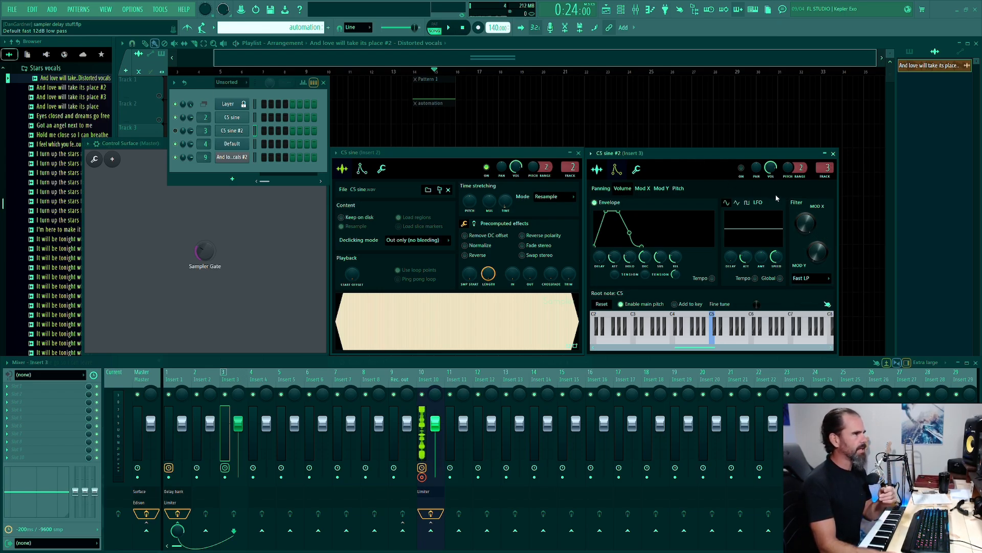
click(741, 169)
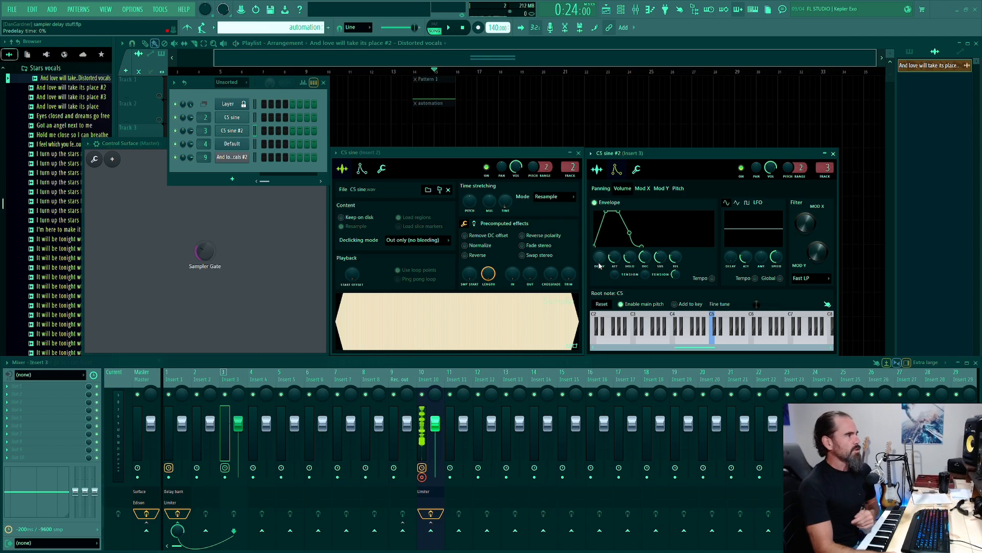
mouse_move(602, 263)
mouse_down()
mouse_move(602, 212)
mouse_move(602, 263)
mouse_up()
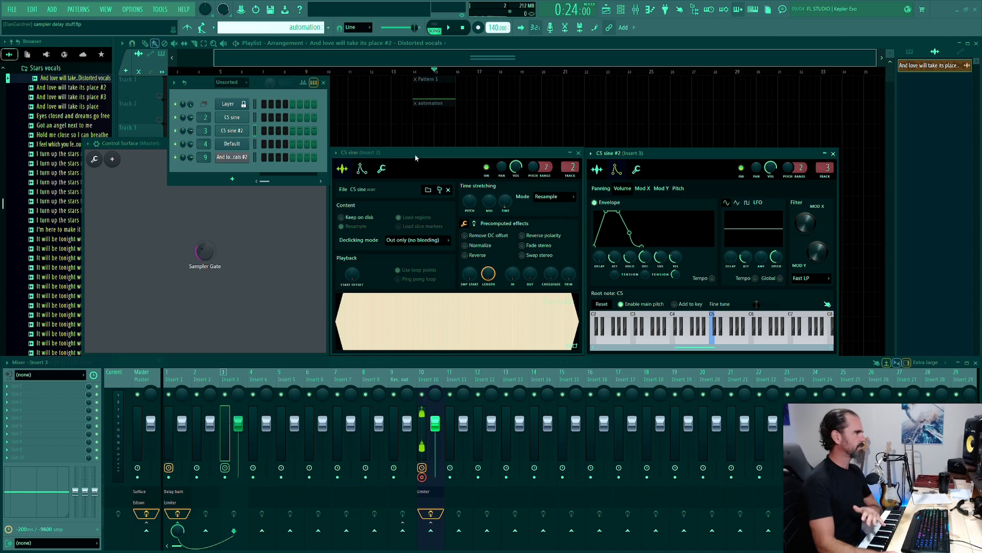
Compare the arpeggiator and polyphony settings of both C5 sine samplers, and show C5 sine's volume envelope.
click(383, 169)
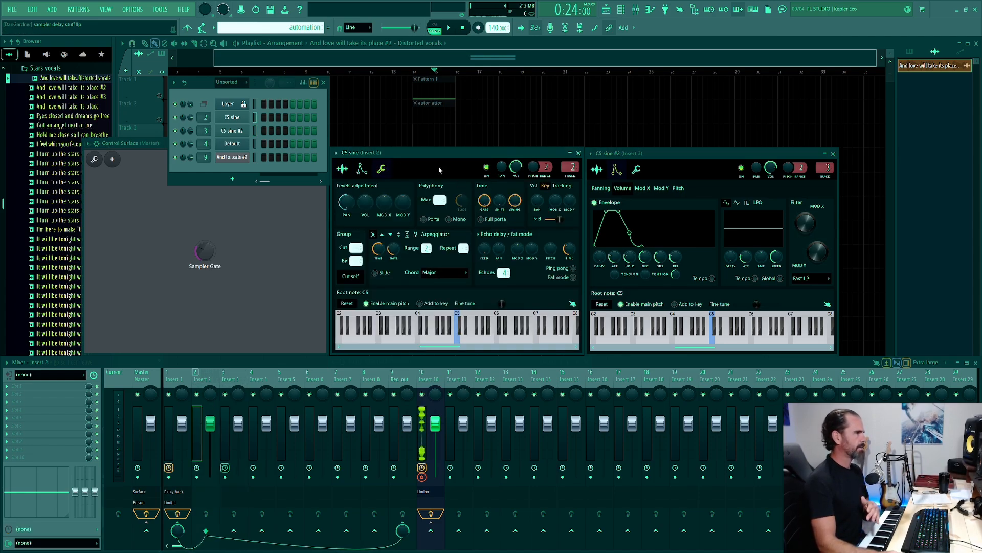
click(640, 171)
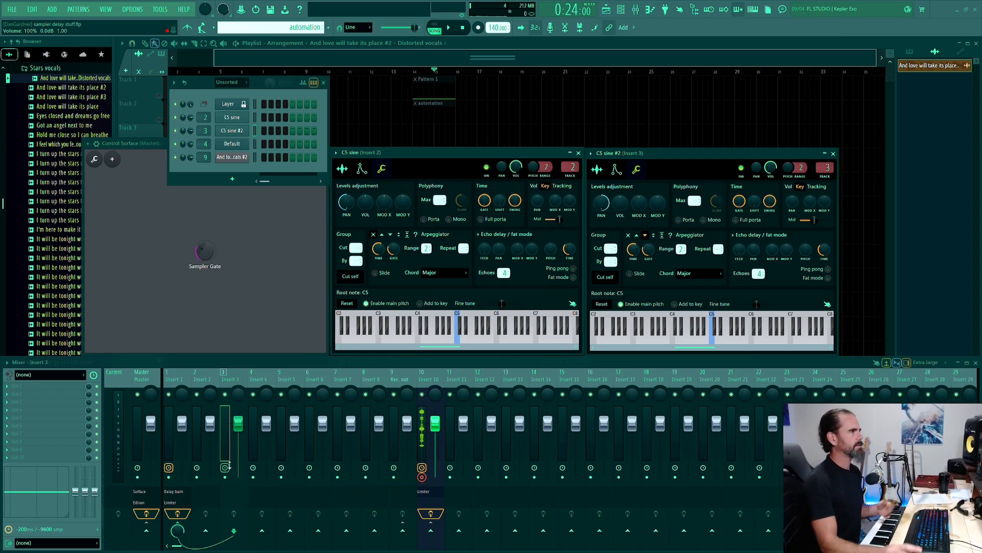
click(361, 169)
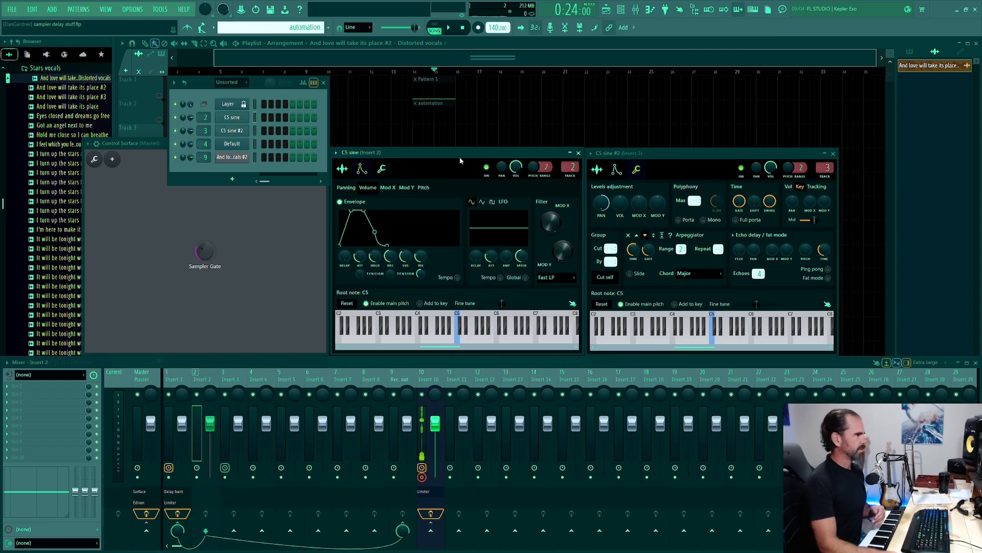
Set C5 sine's arpeggiator direction to up and show its volume envelope again.
click(381, 169)
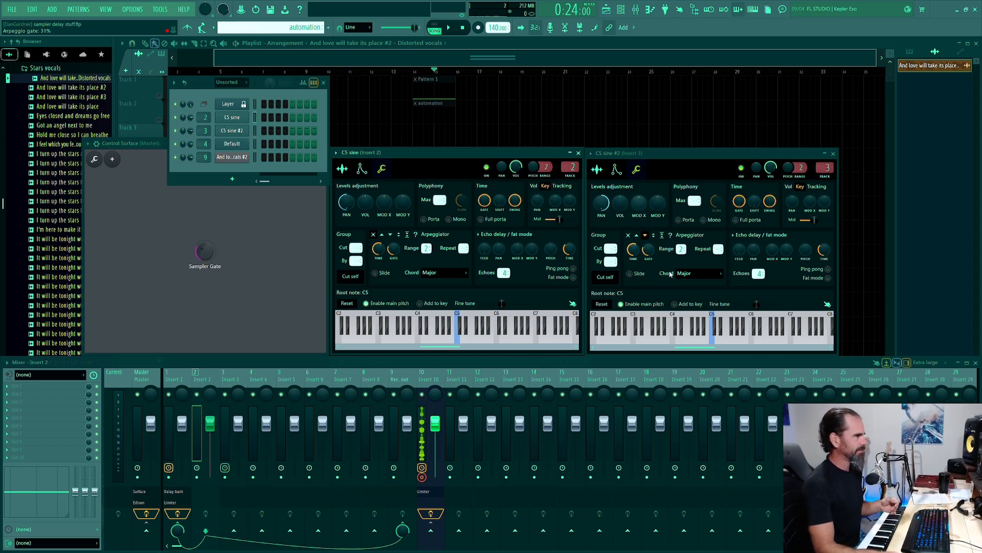
click(381, 236)
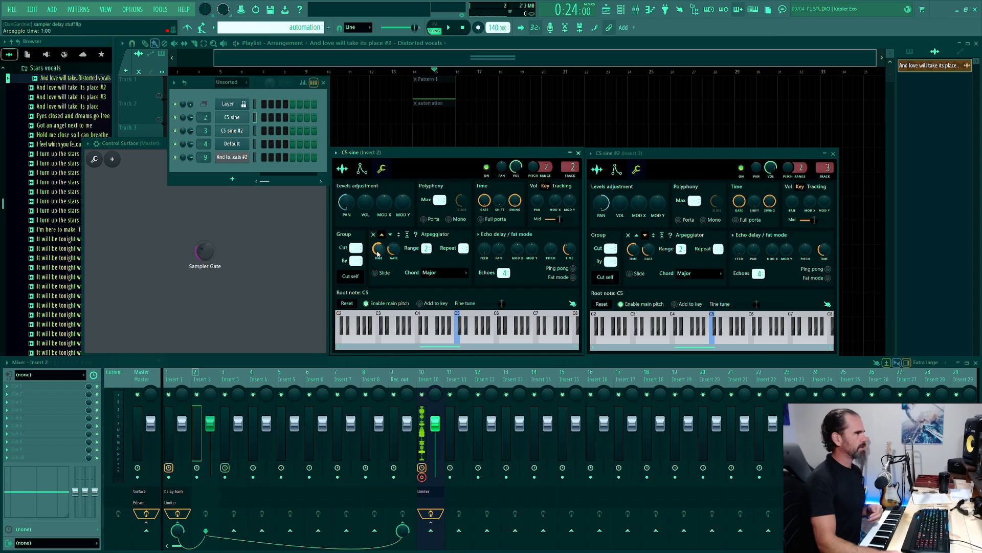
click(360, 169)
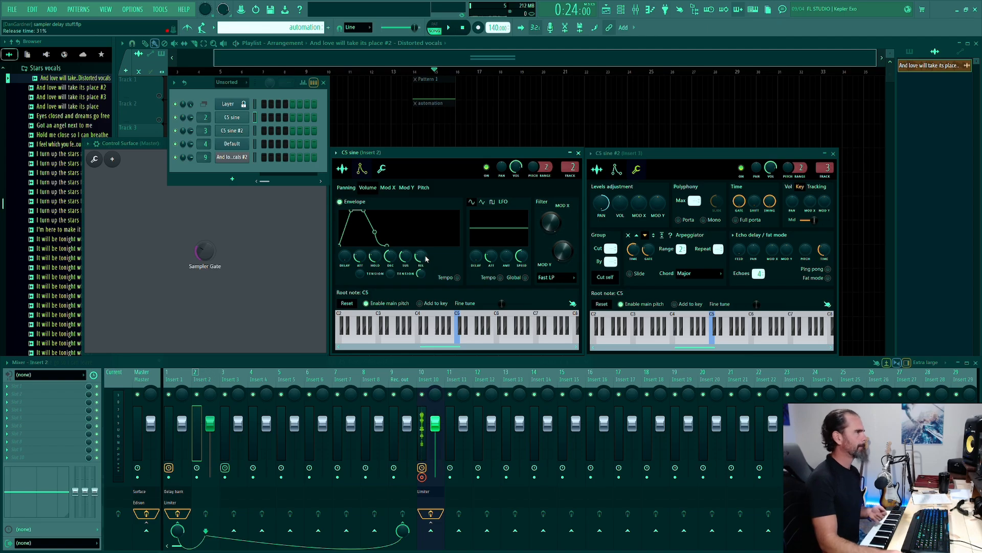
Mute C5 sine #2 and go through C5 sine's sample, envelope and miscellaneous settings.
click(381, 170)
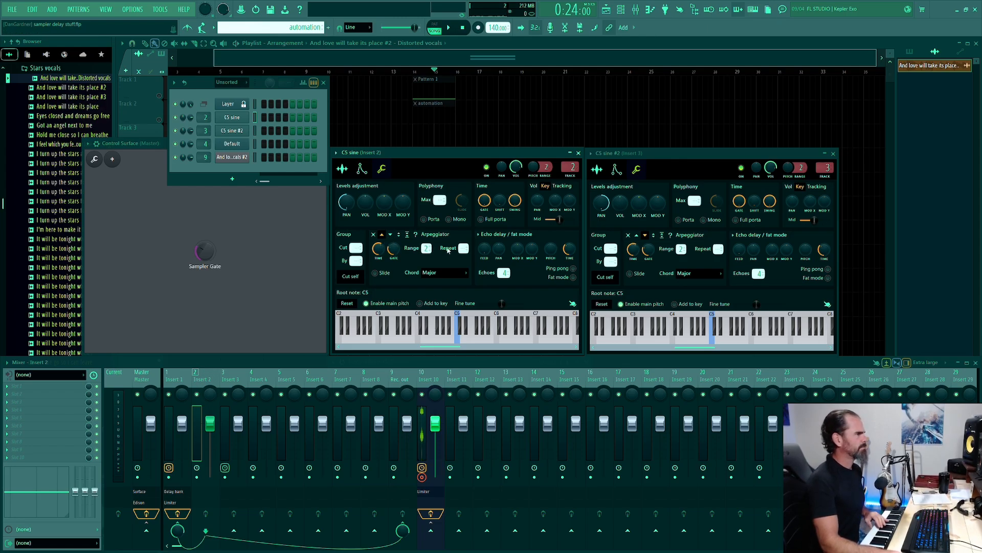
click(741, 168)
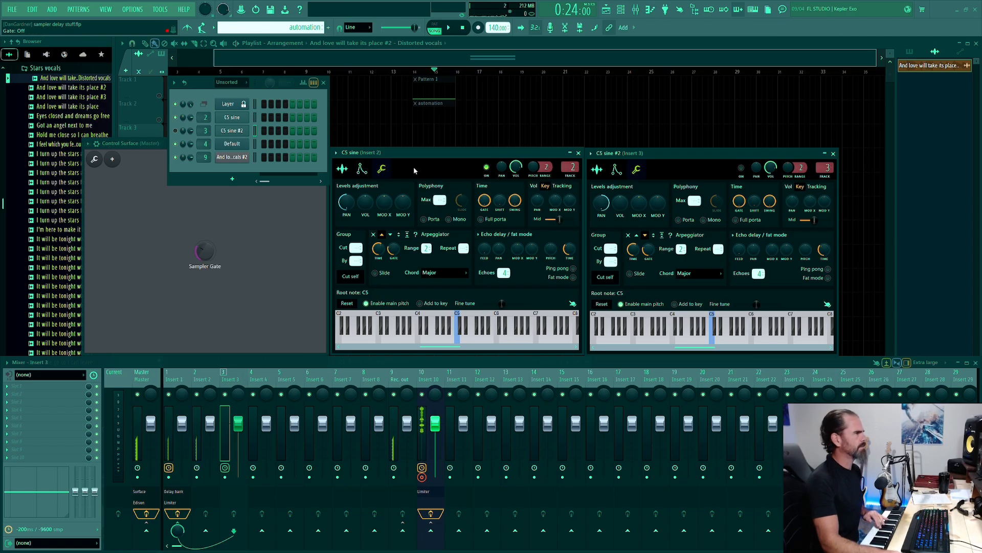
click(342, 169)
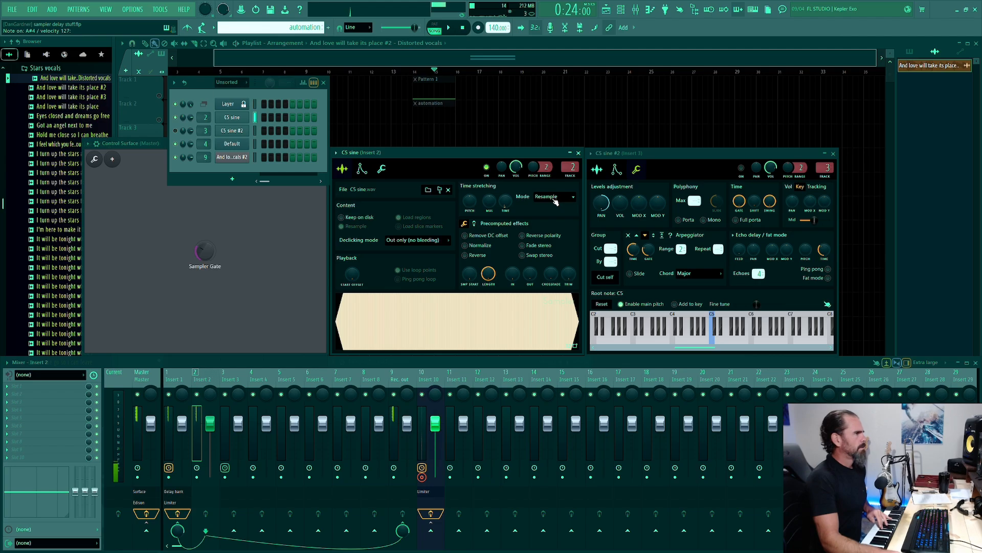
click(362, 169)
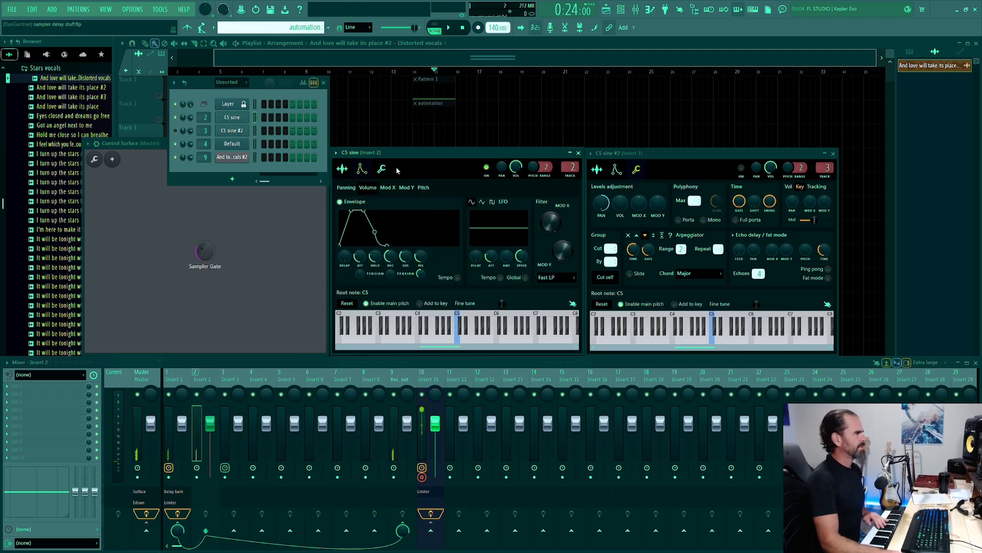
click(381, 169)
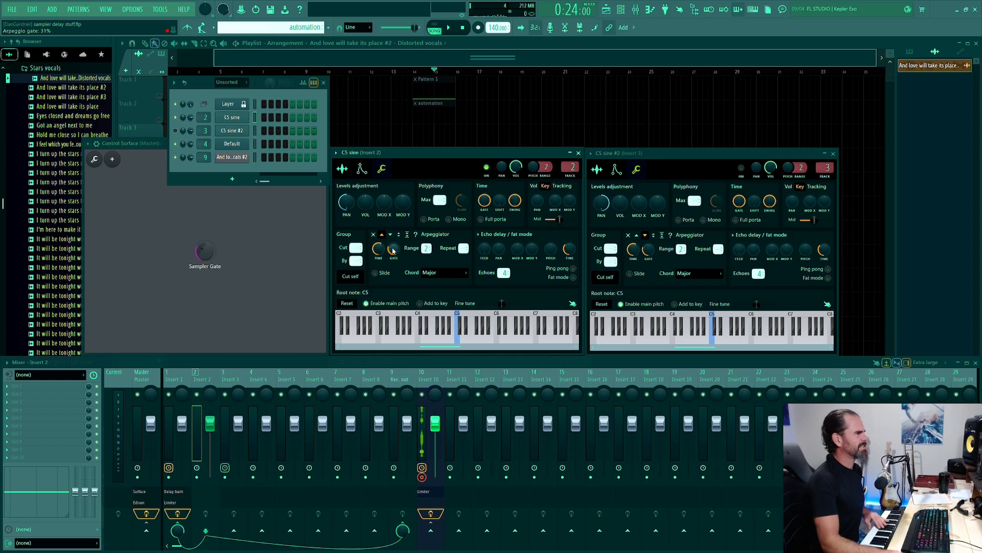
Turn off C5 sine's arpeggiator and remove Insert 2's send to the Rec. out track, comparing its routing with Insert 1.
click(375, 235)
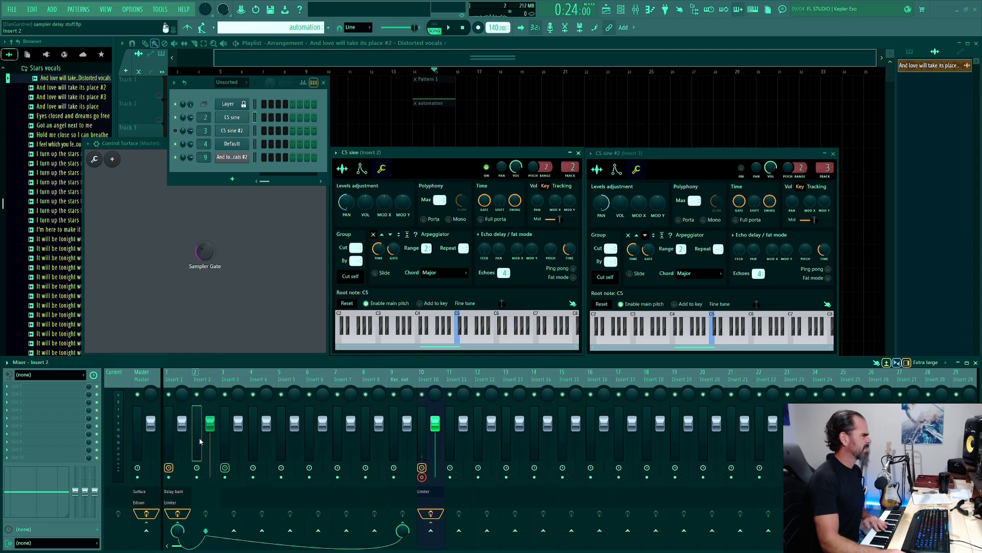
click(402, 526)
click(171, 431)
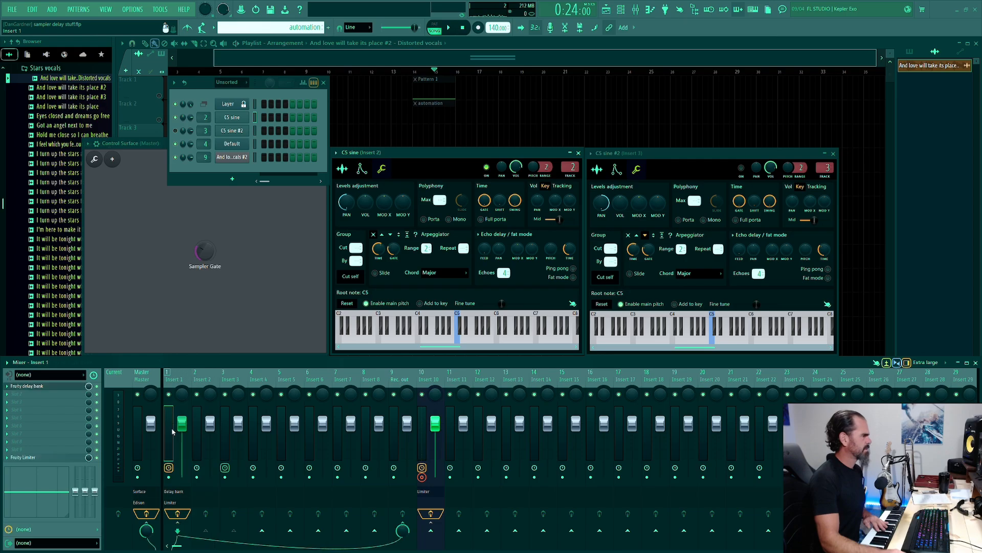
click(200, 429)
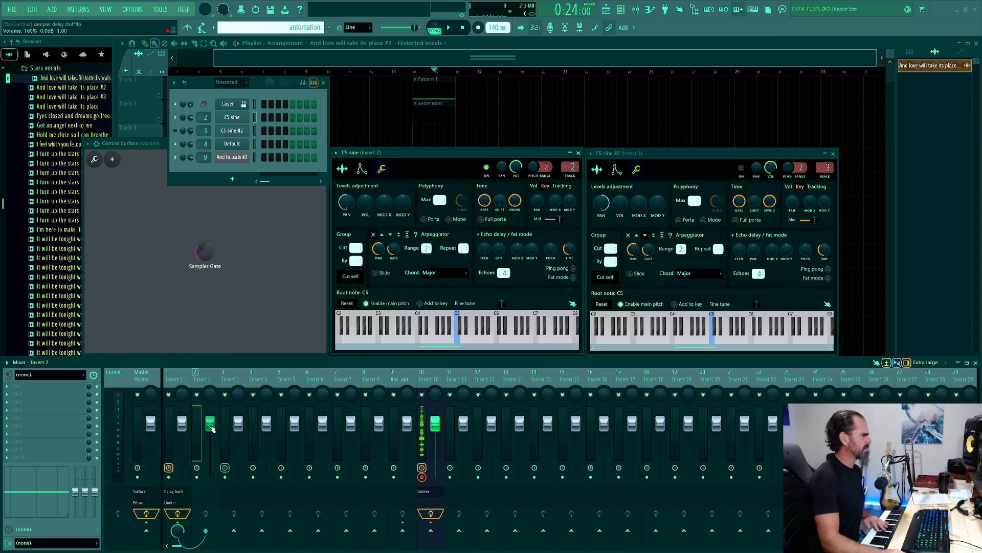
click(222, 429)
click(205, 432)
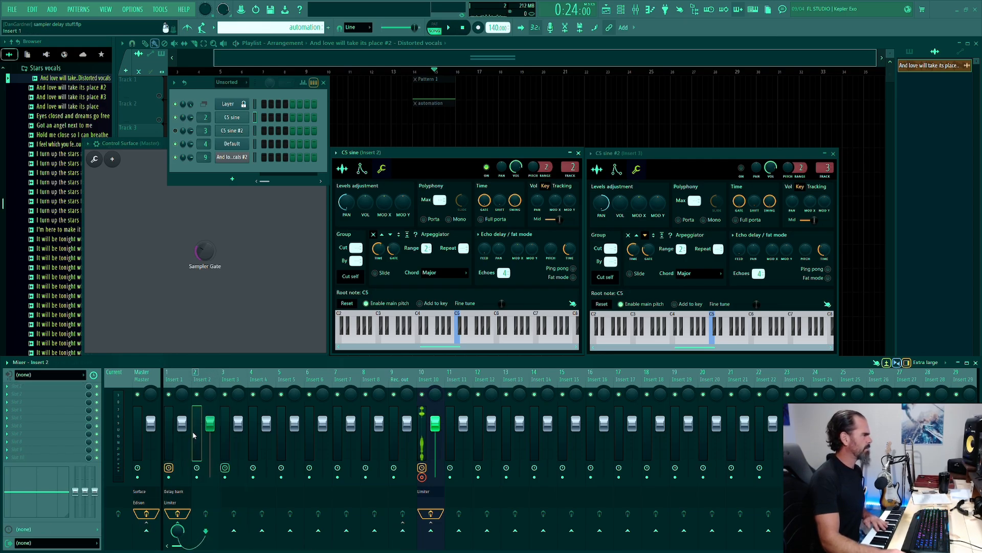
Open the Fruity Limiter on Insert 1 to view the signal, and show C5 sine's volume envelope.
click(169, 439)
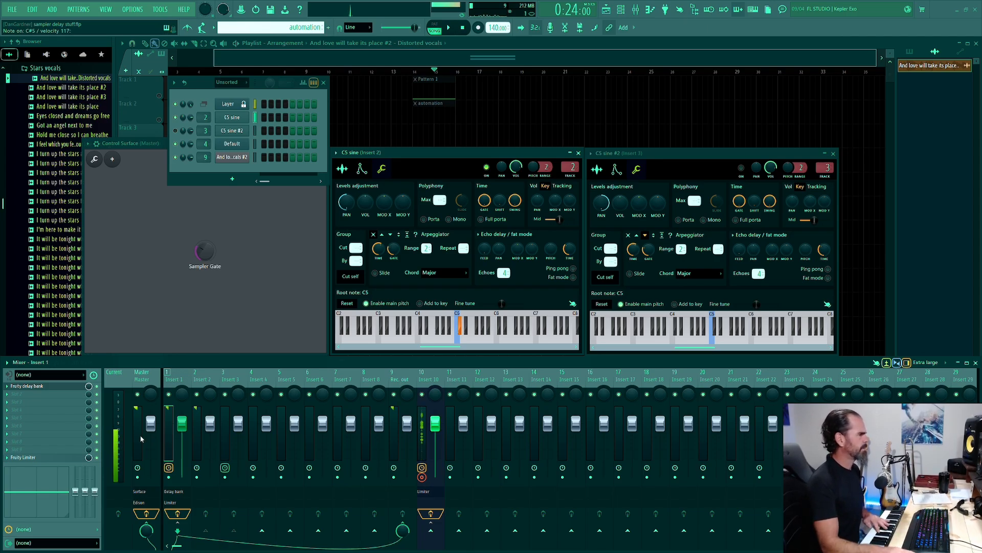
click(182, 502)
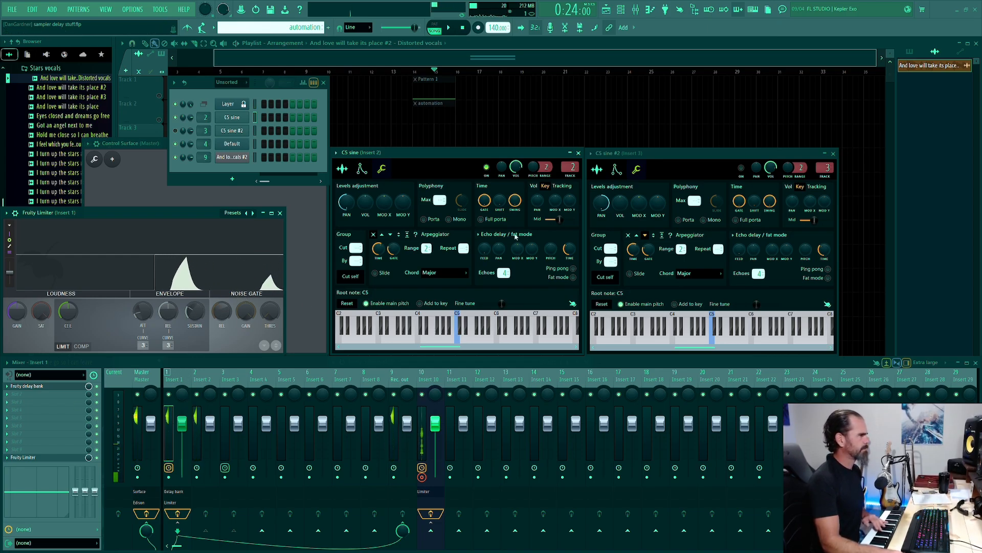
click(362, 167)
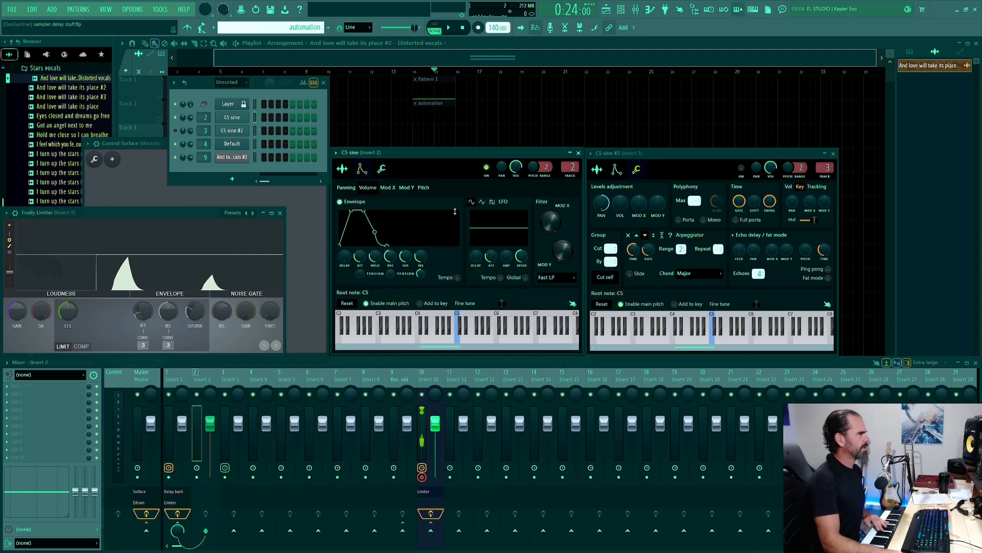
Set C5 sine's arpeggiator direction back to up and unmute C5 sine #2.
click(341, 167)
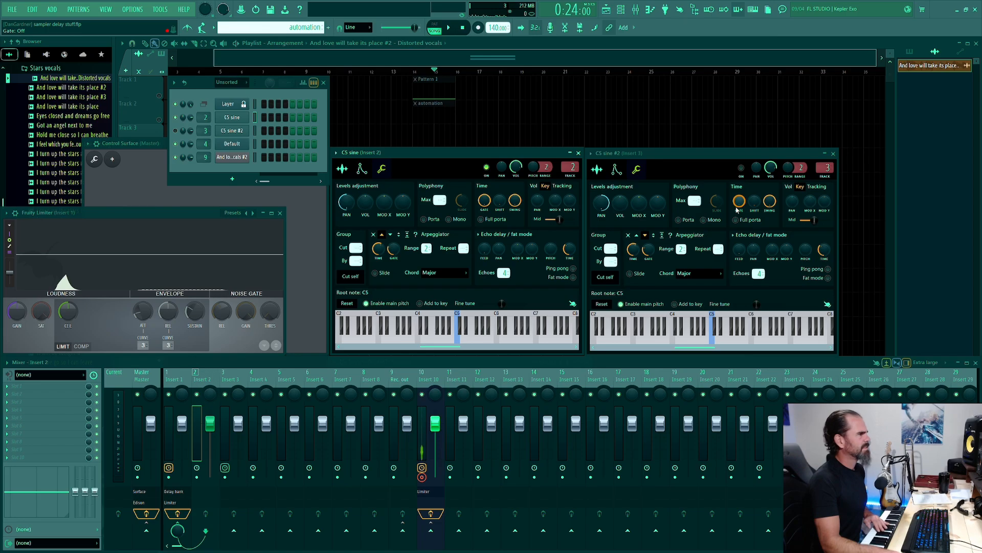
click(741, 171)
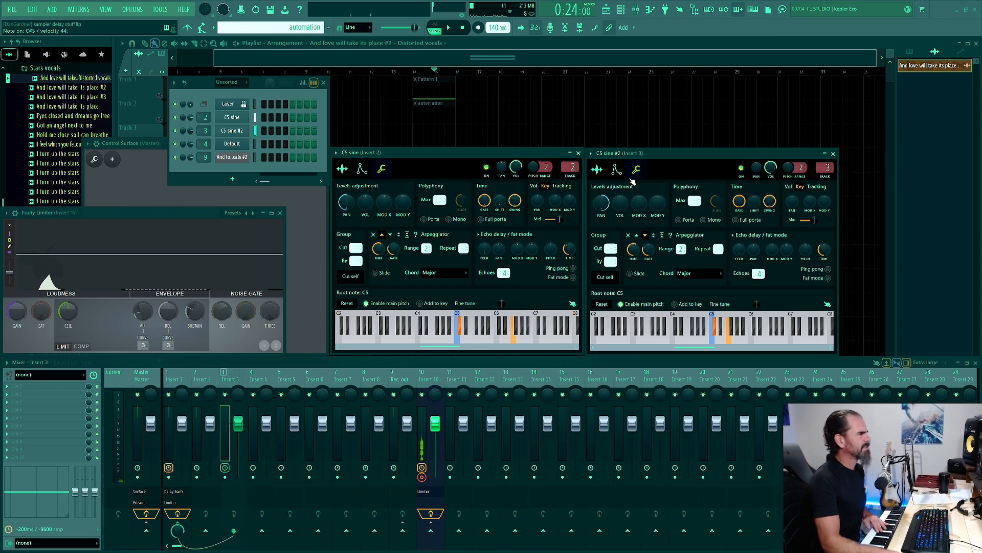
Compare the sample settings of both C5 sine samplers, then review C5 sine's envelope and both samplers' miscellaneous settings.
click(599, 170)
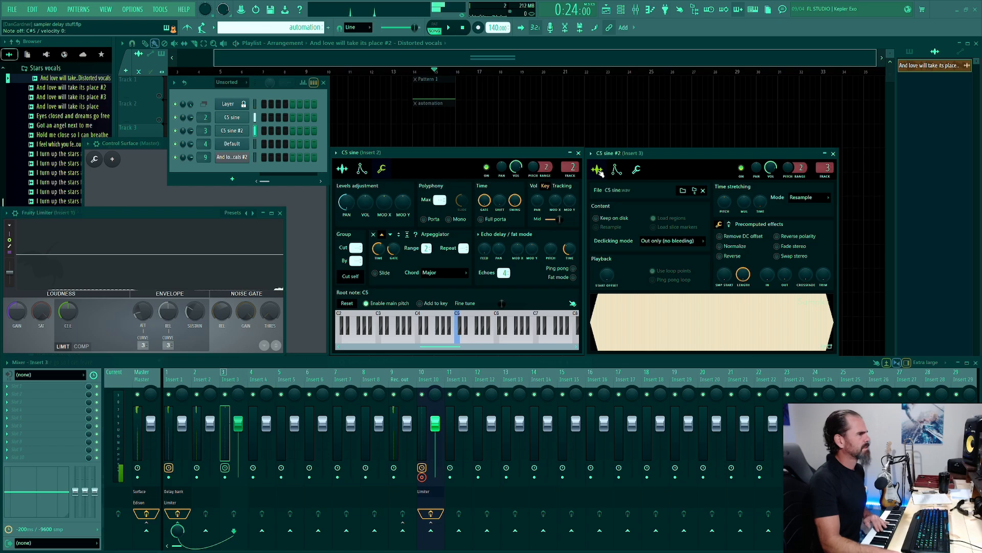
click(342, 169)
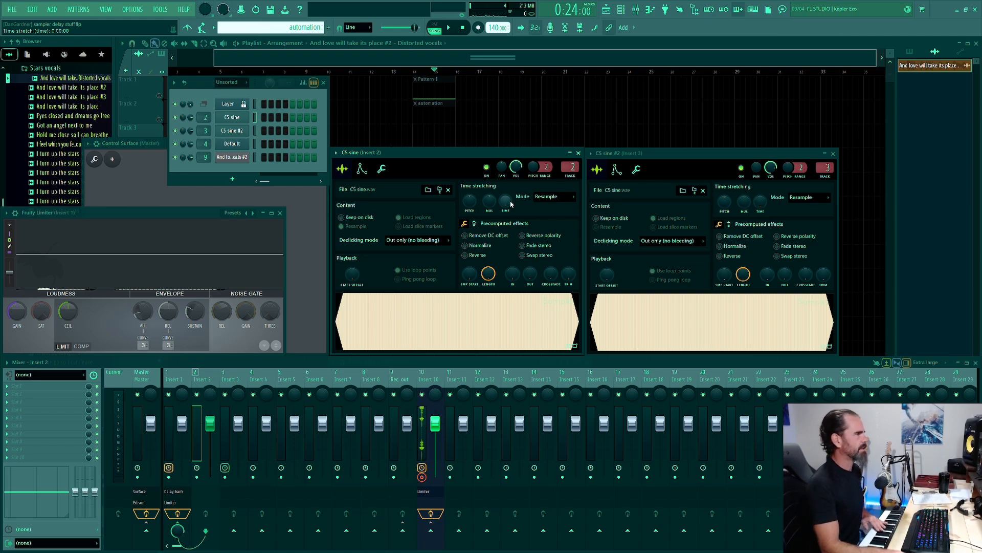
click(361, 170)
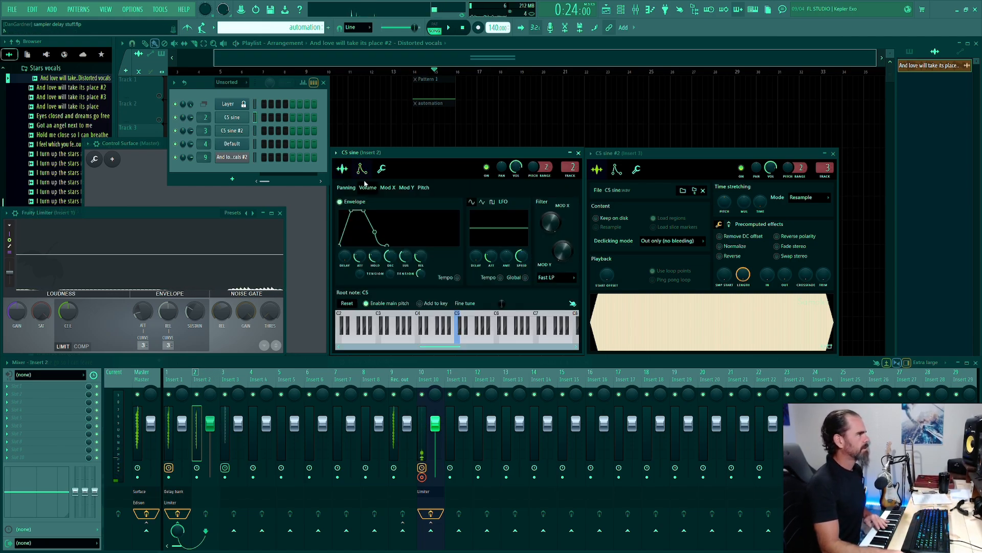
click(381, 169)
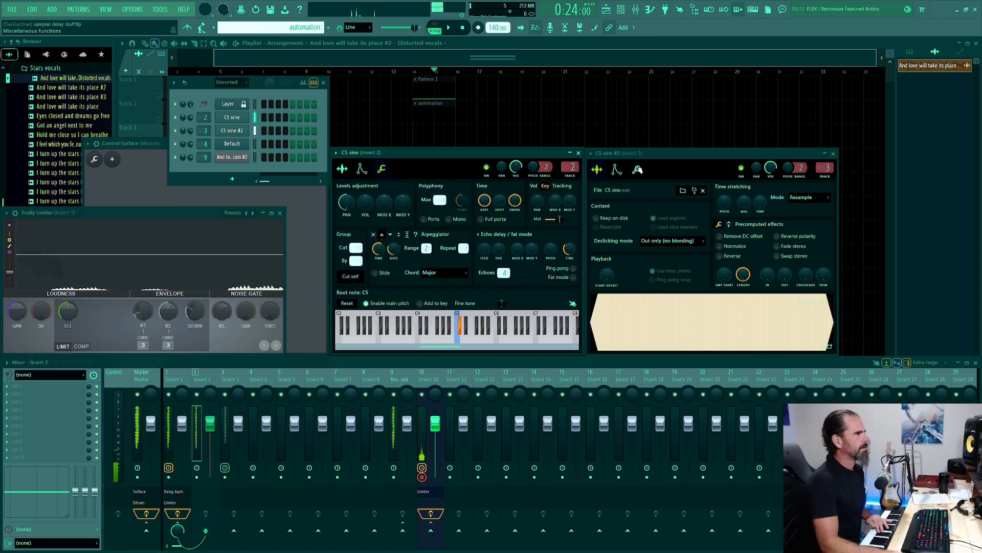
click(638, 170)
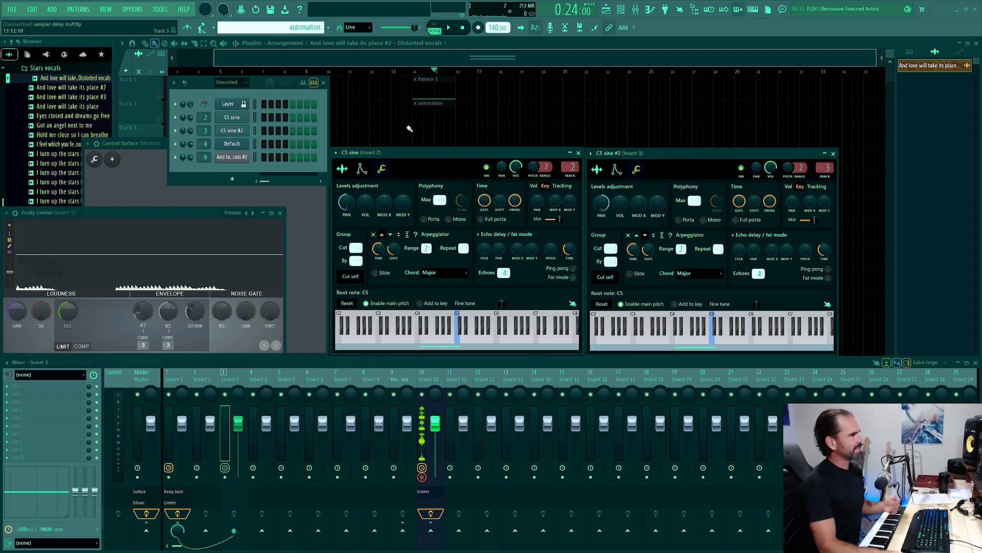
Check the Layer channel's settings, close them, and reopen C5 sine #2 beside C5 sine.
click(229, 105)
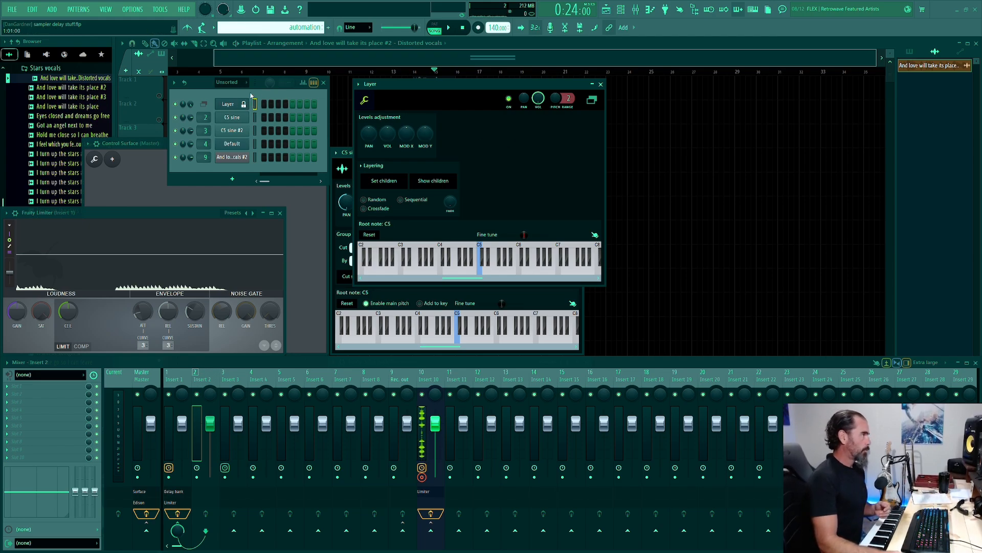
click(601, 84)
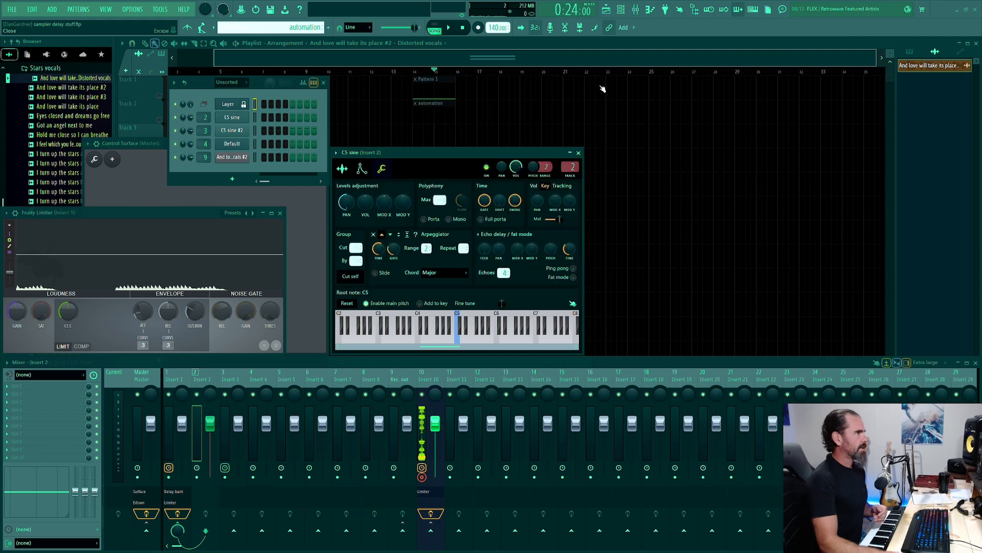
click(237, 131)
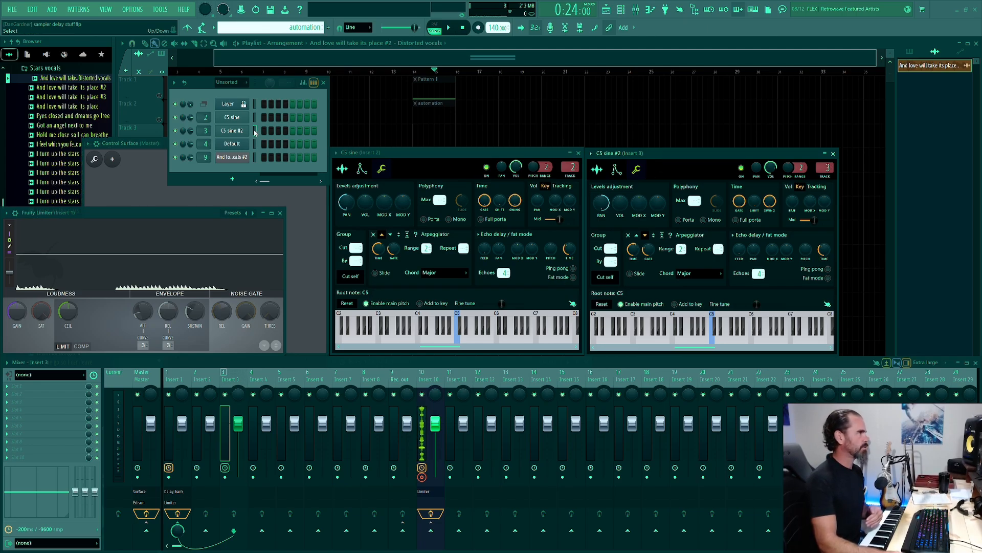
drag(434, 154, 433, 157)
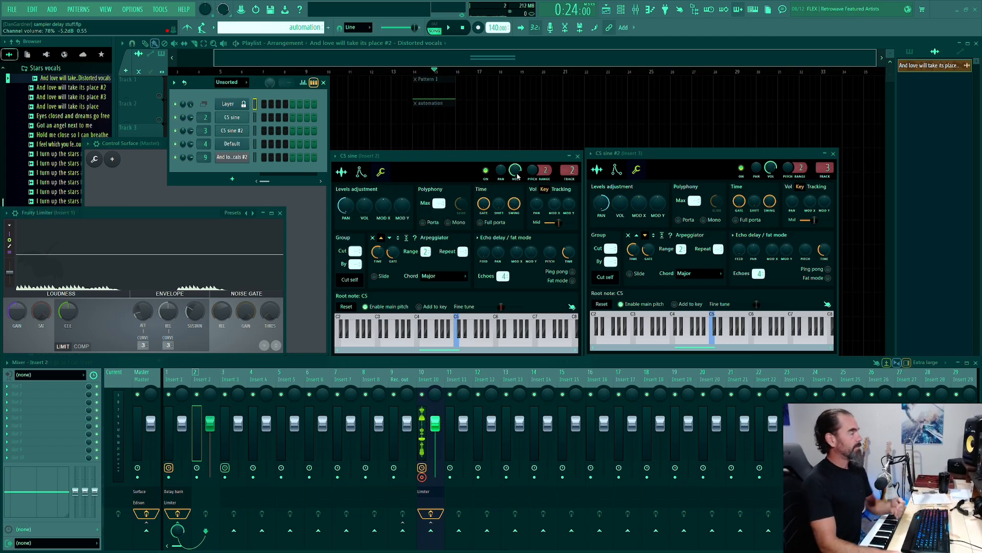
Open the Layer channel and examine its options for receiving notes from the Oxygen Pro 61 without changing them.
right_click(231, 107)
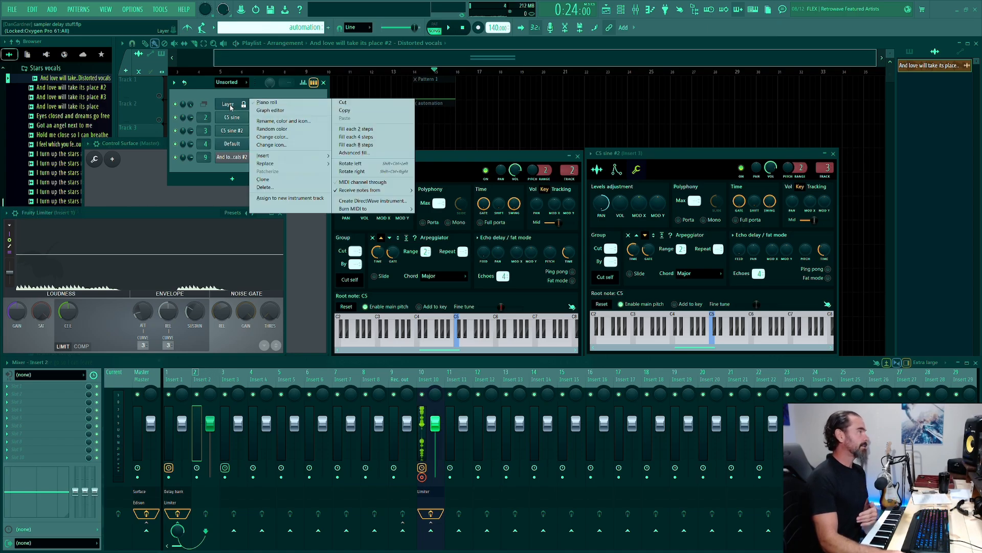
mouse_move(274, 164)
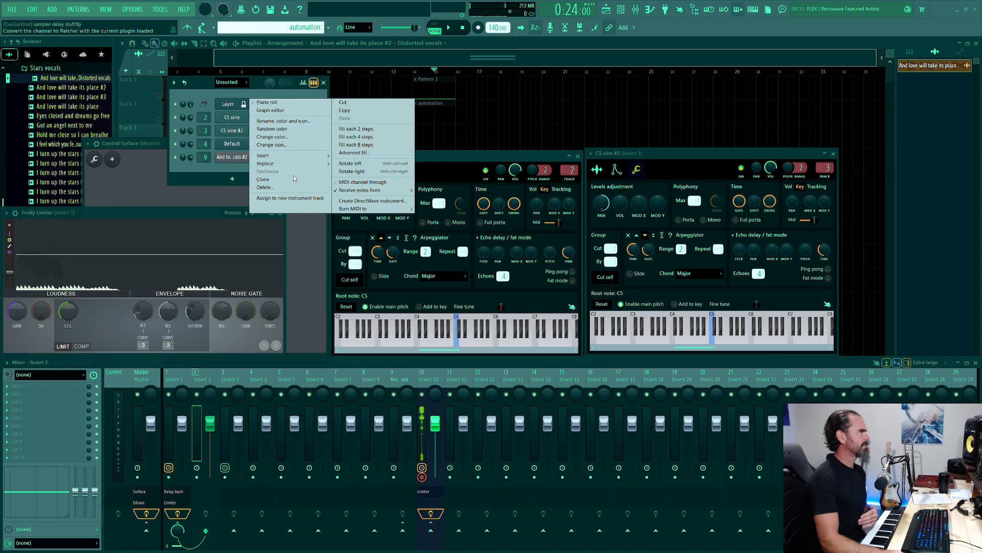
click(346, 172)
click(232, 104)
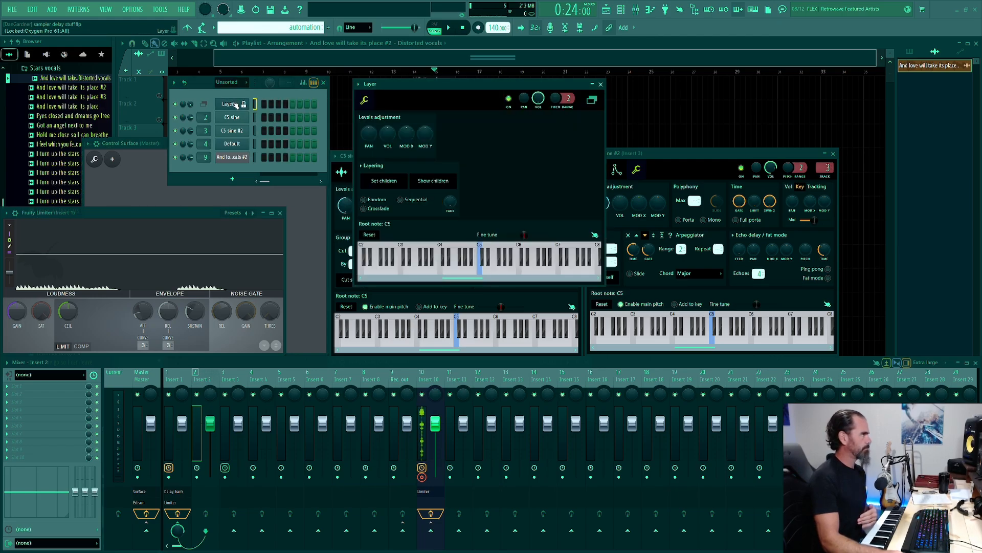
right_click(235, 104)
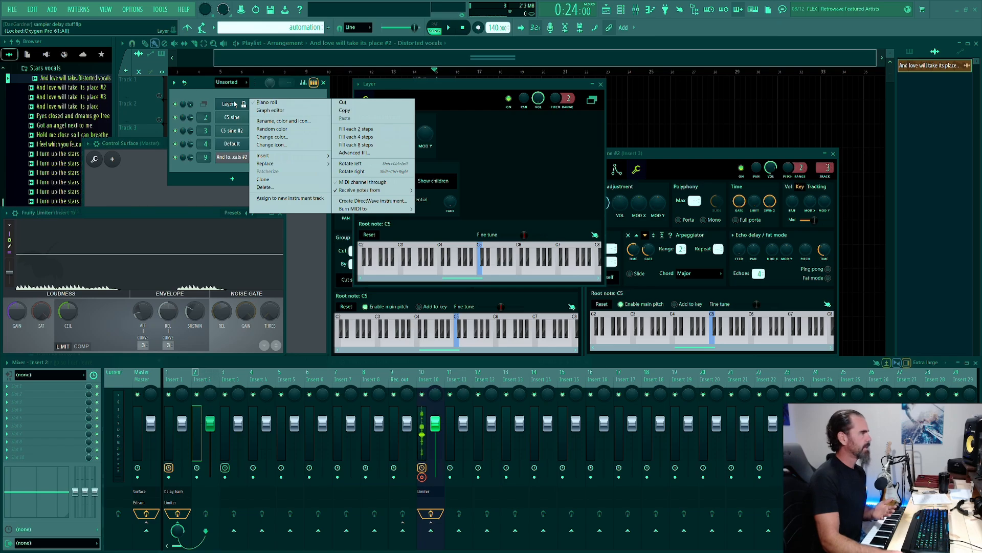
mouse_move(368, 194)
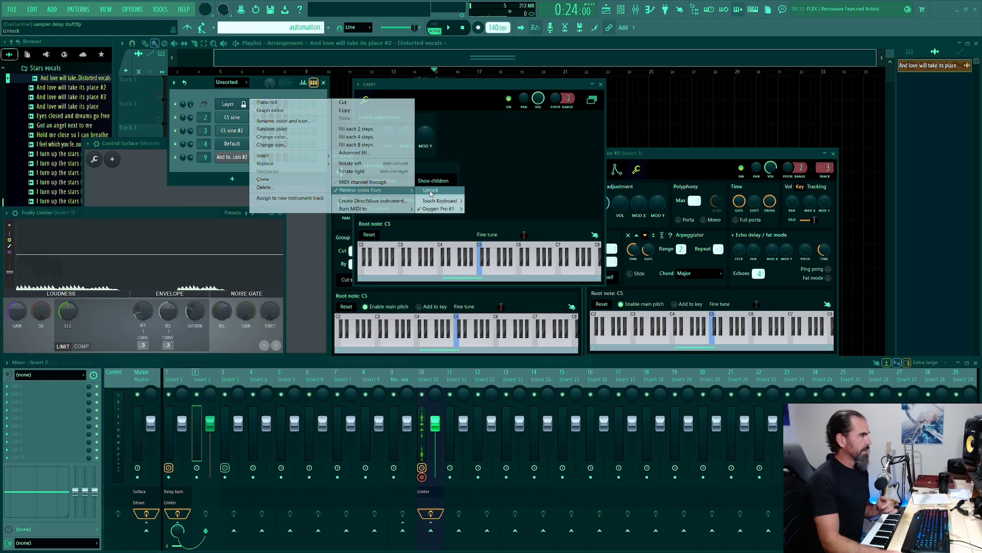
mouse_move(436, 210)
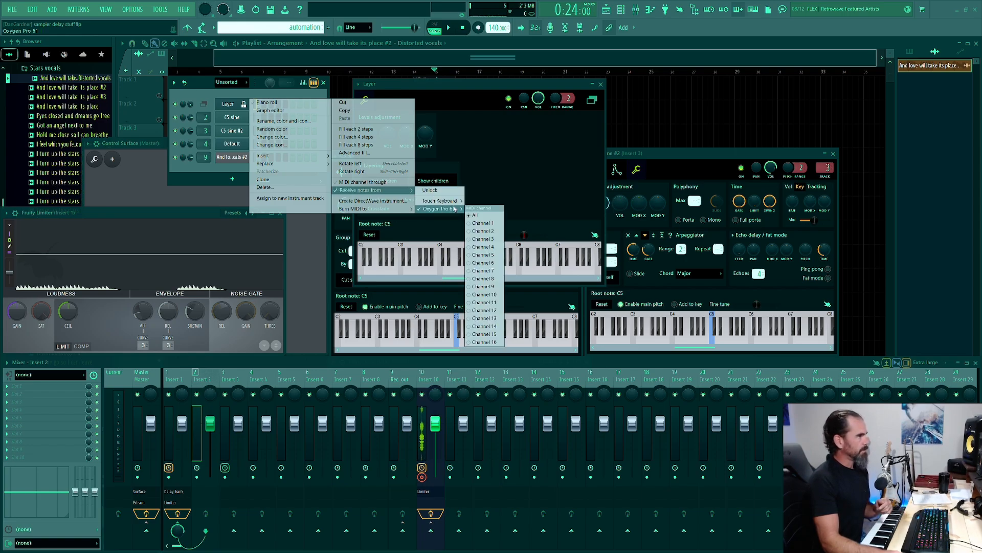
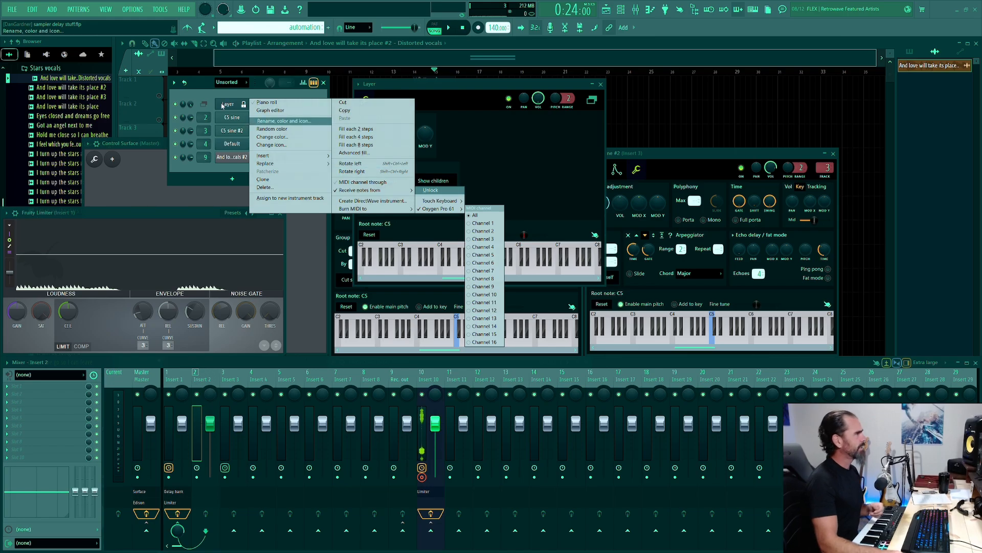
click(218, 103)
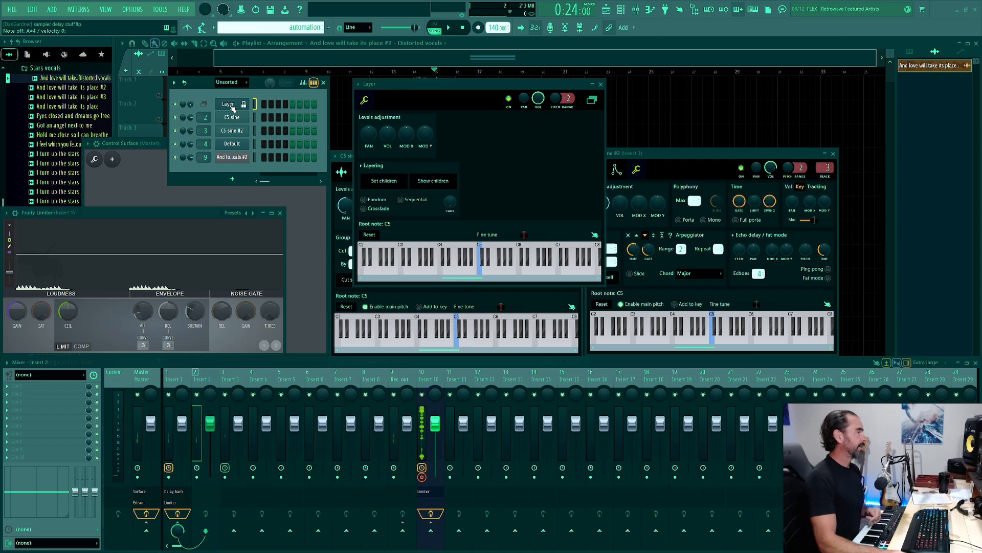
Close the Layer window and bring the Control Surface and C5 sine #2 windows to the front.
click(690, 154)
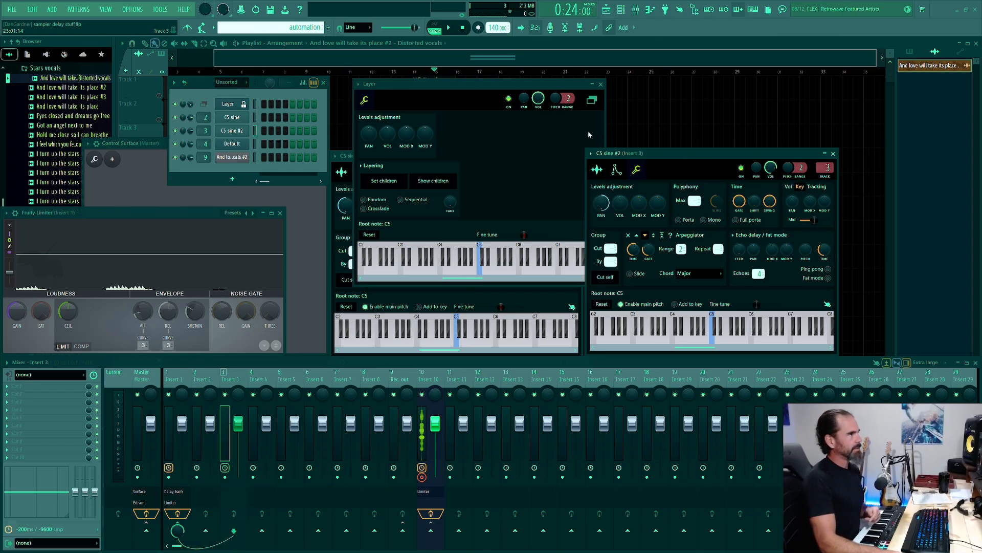
click(601, 84)
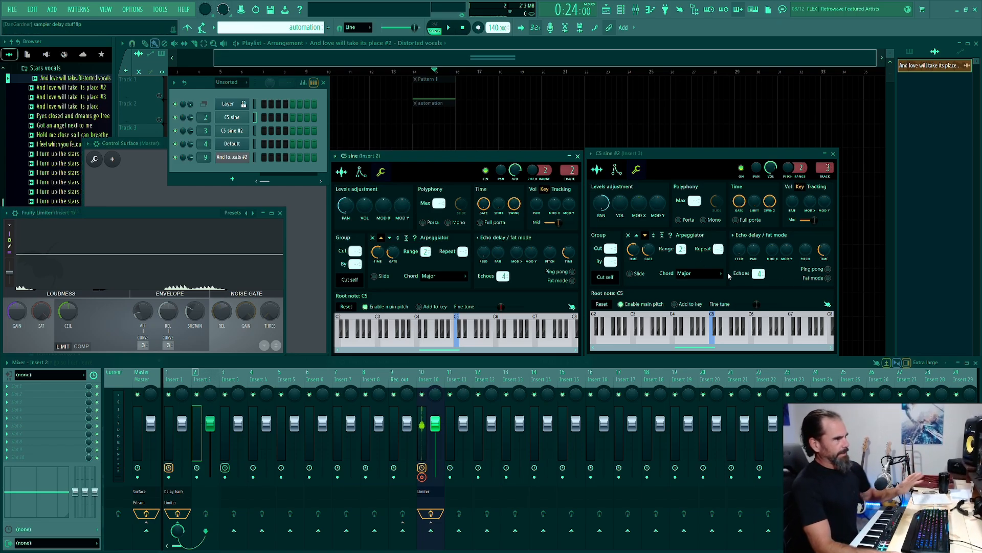
click(308, 198)
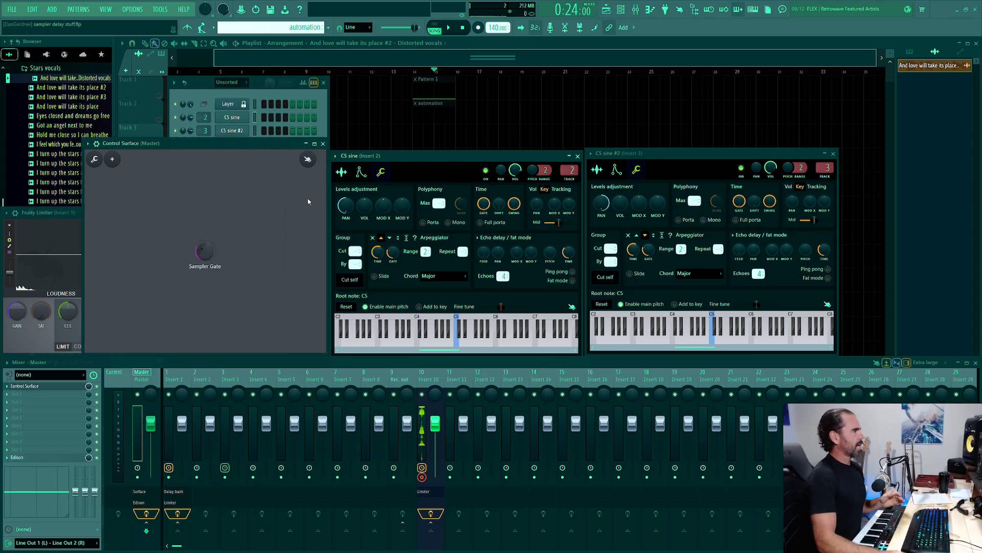
drag(668, 154, 668, 157)
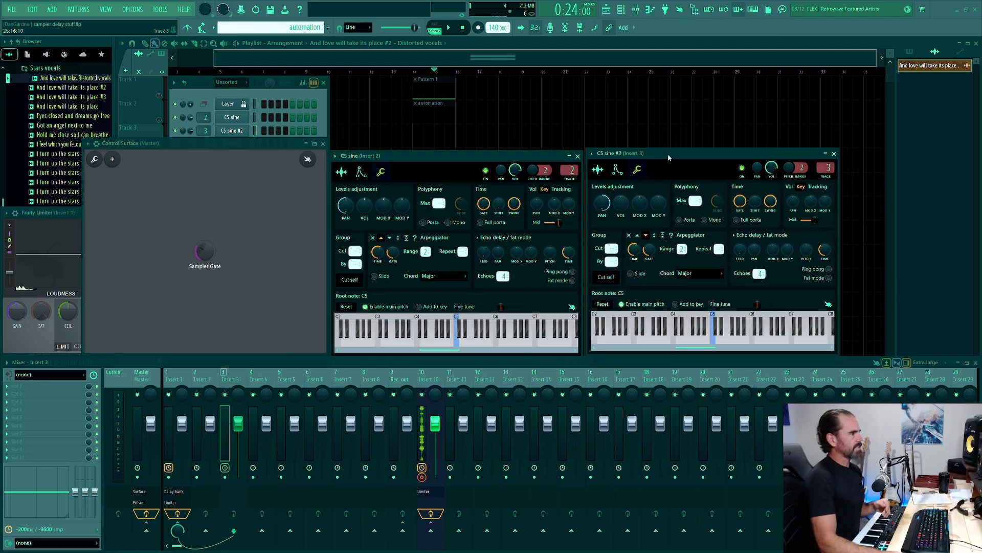
Align the C5 sine window with C5 sine #2, then locate Control Surface among the controller effects in the plugin database.
drag(542, 150, 542, 153)
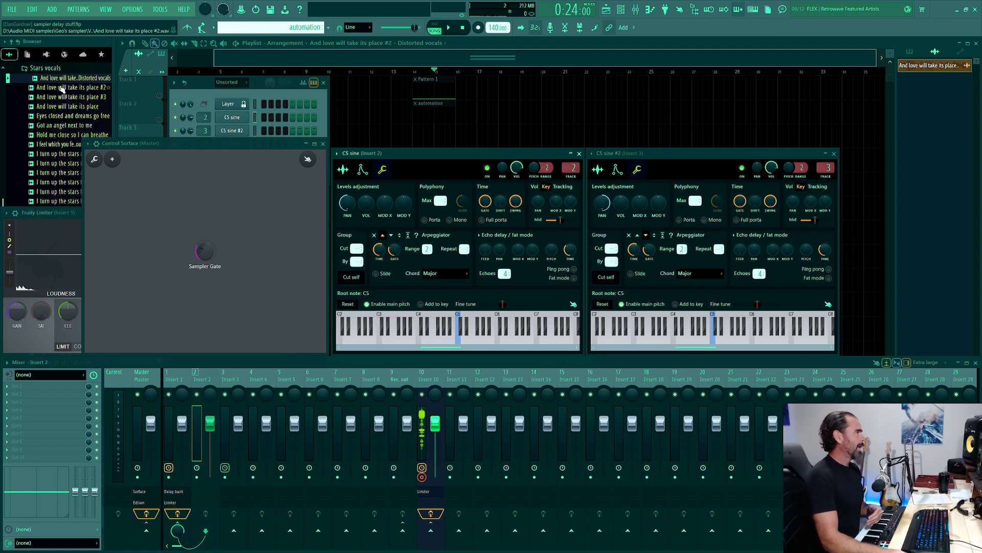
click(54, 54)
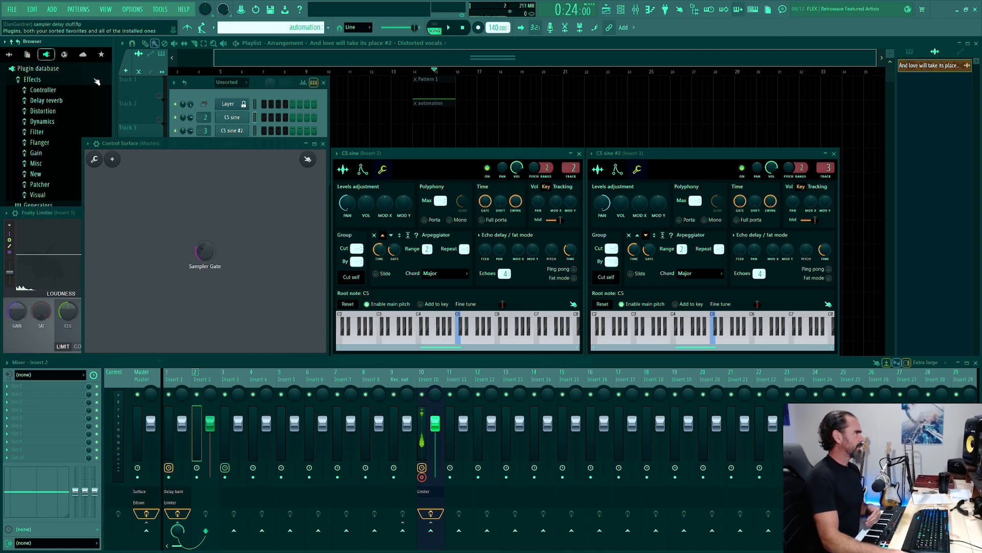
click(56, 91)
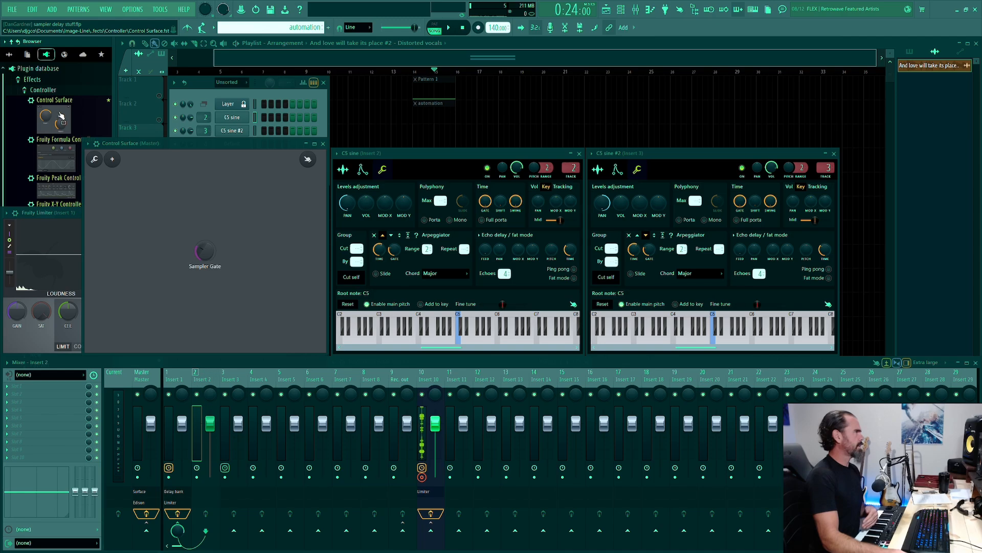
right_click(60, 114)
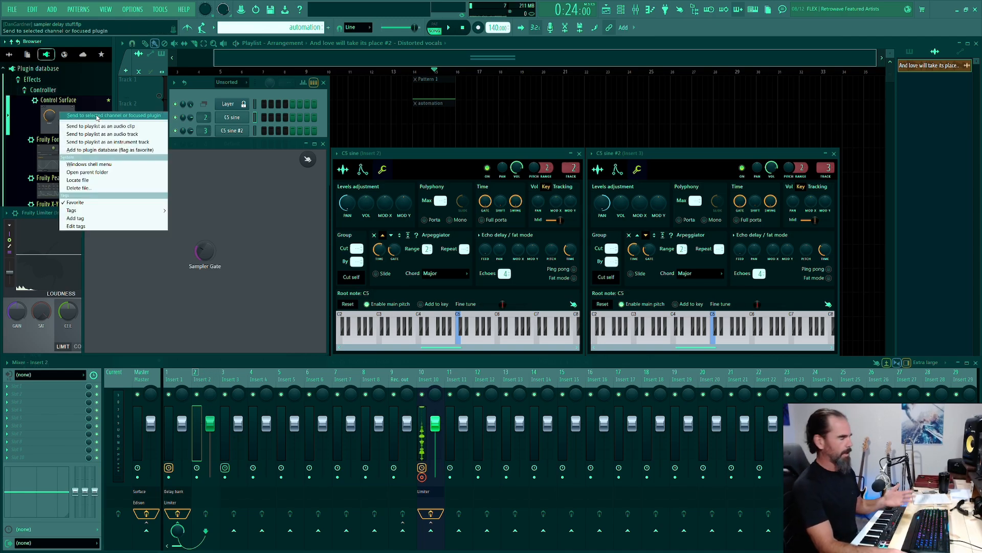
Select the Master track and examine the Sampler Gate knob's editing options and the control types available in Control Surface.
click(140, 424)
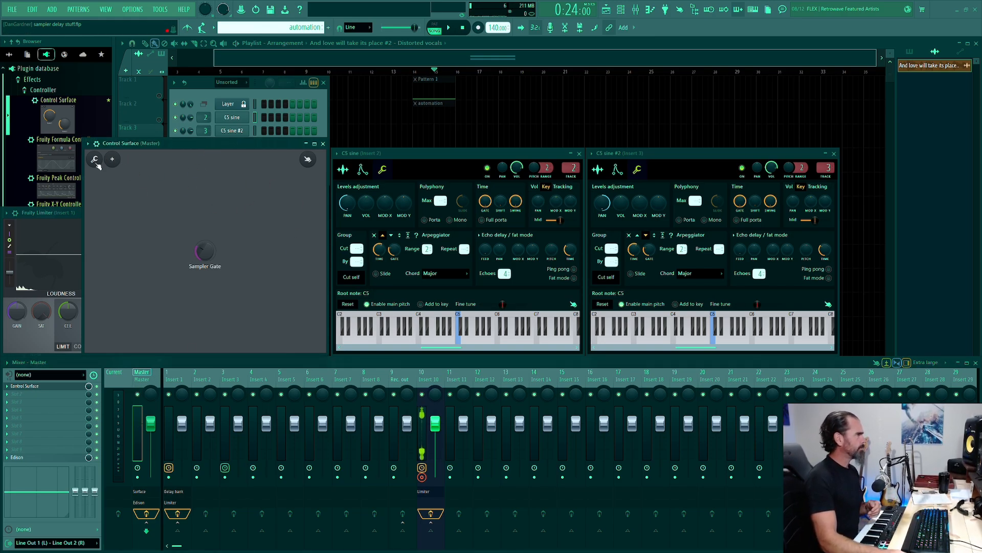
right_click(209, 252)
mouse_move(225, 272)
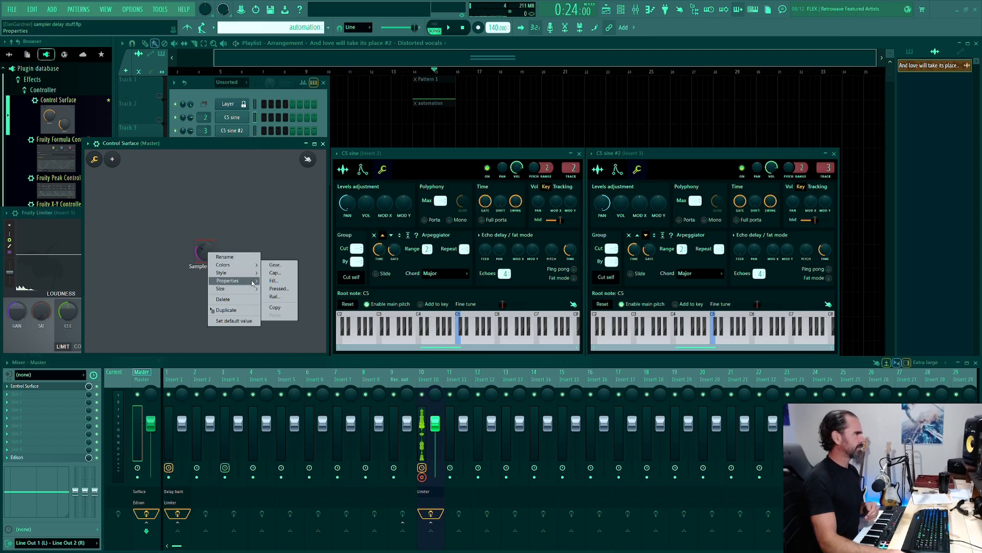
click(185, 208)
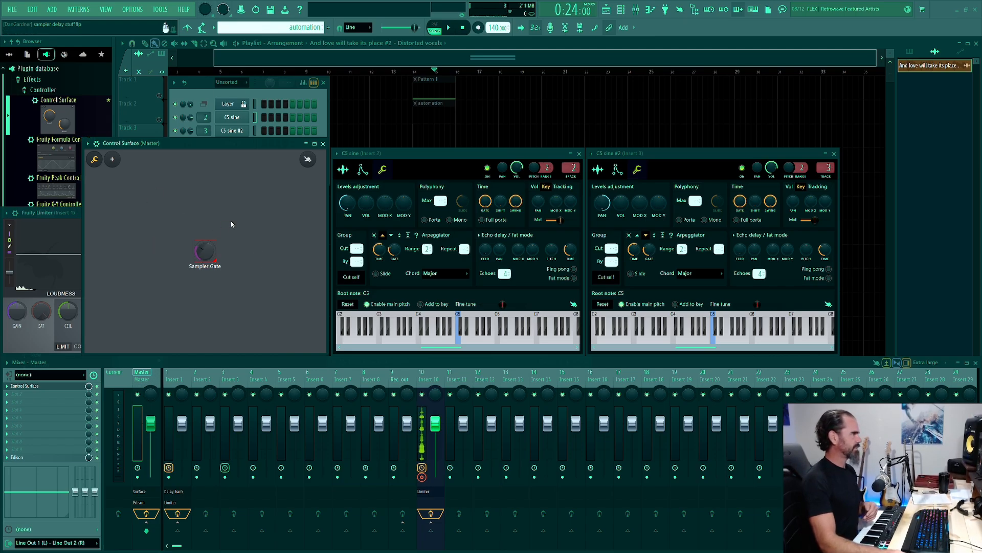
right_click(207, 251)
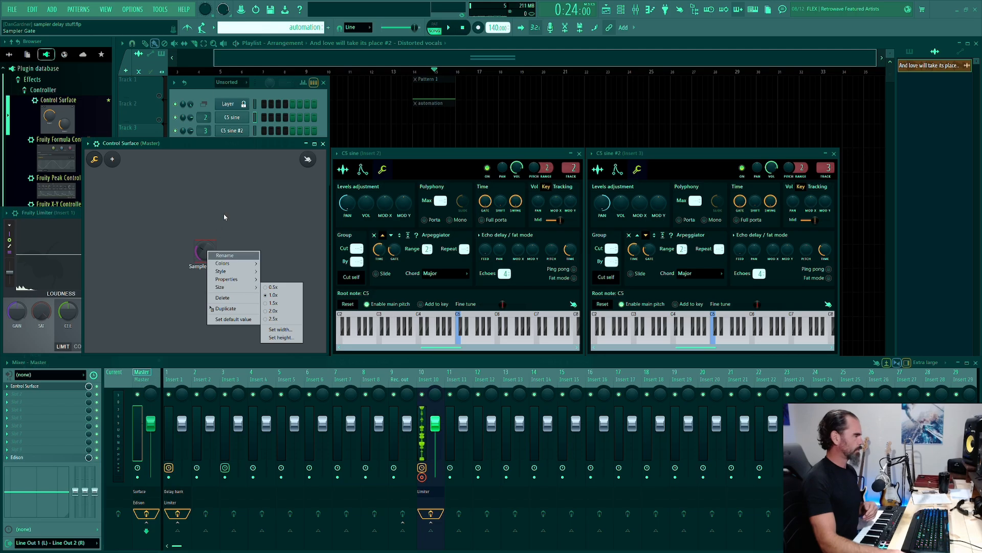
click(141, 167)
click(112, 159)
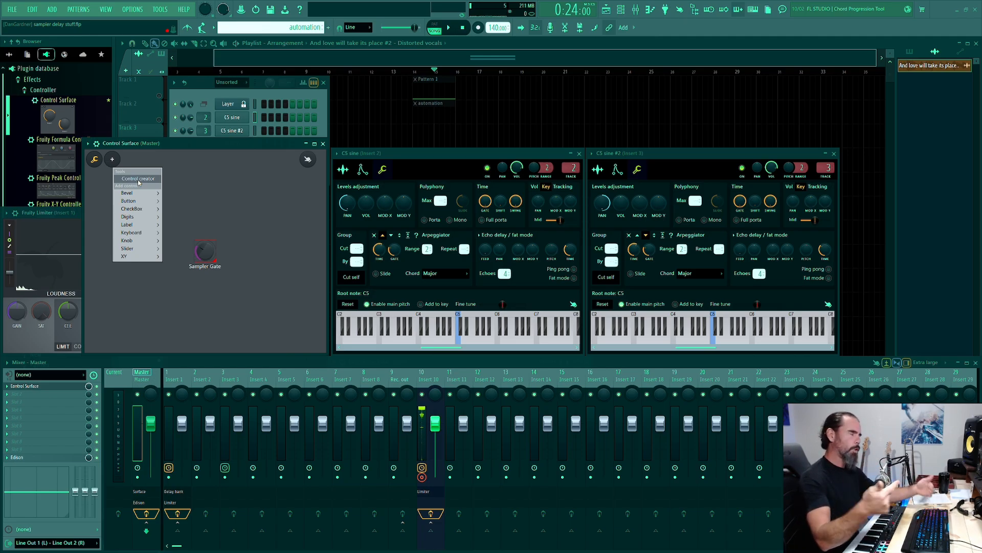
Look through the Sampler Gate knob's color and style choices without changing them, then leave Control Surface's edit mode.
right_click(219, 241)
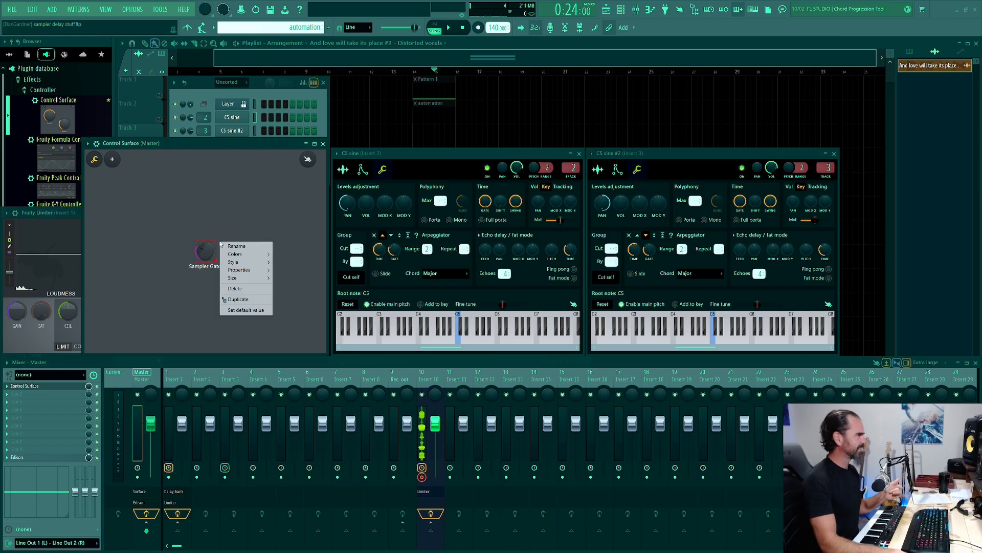
right_click(207, 254)
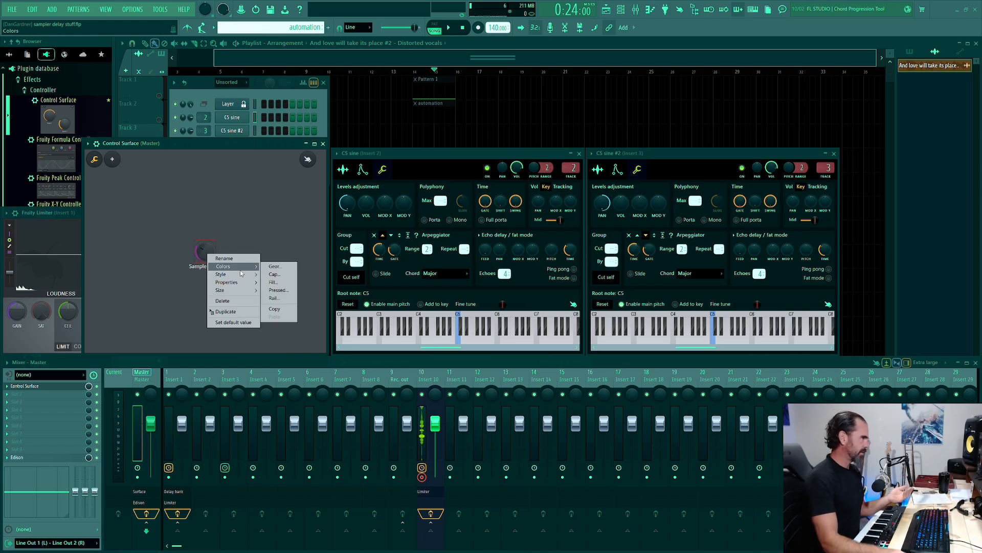
mouse_move(244, 277)
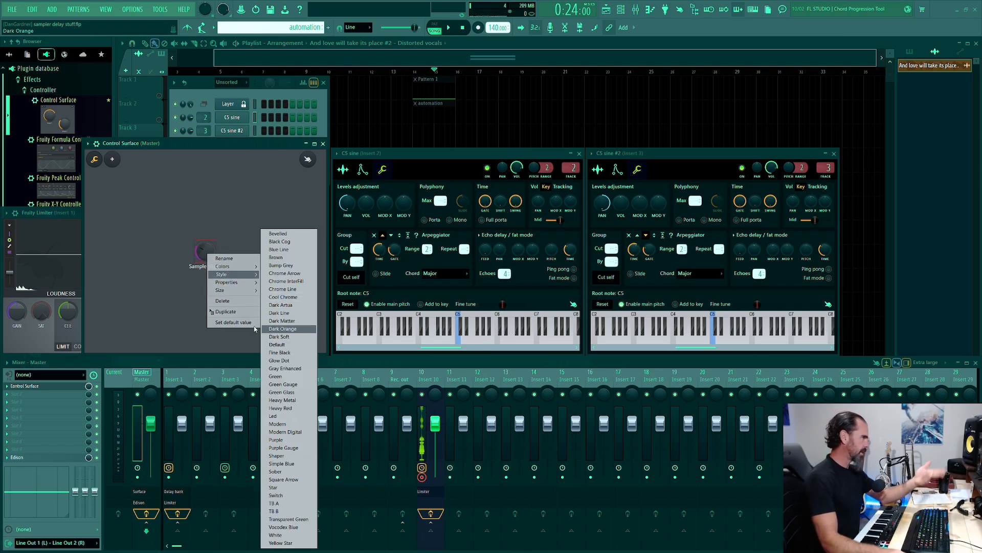
click(186, 209)
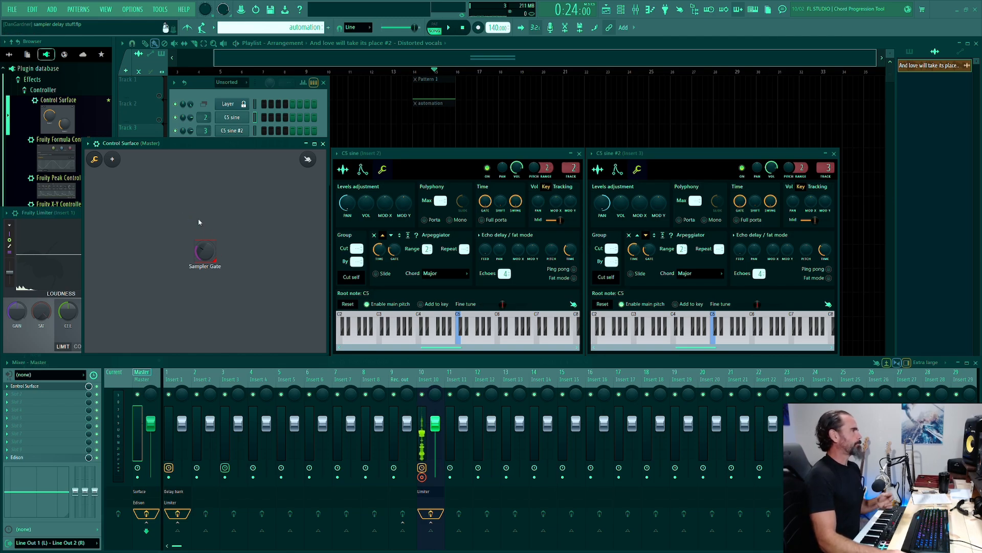
click(95, 160)
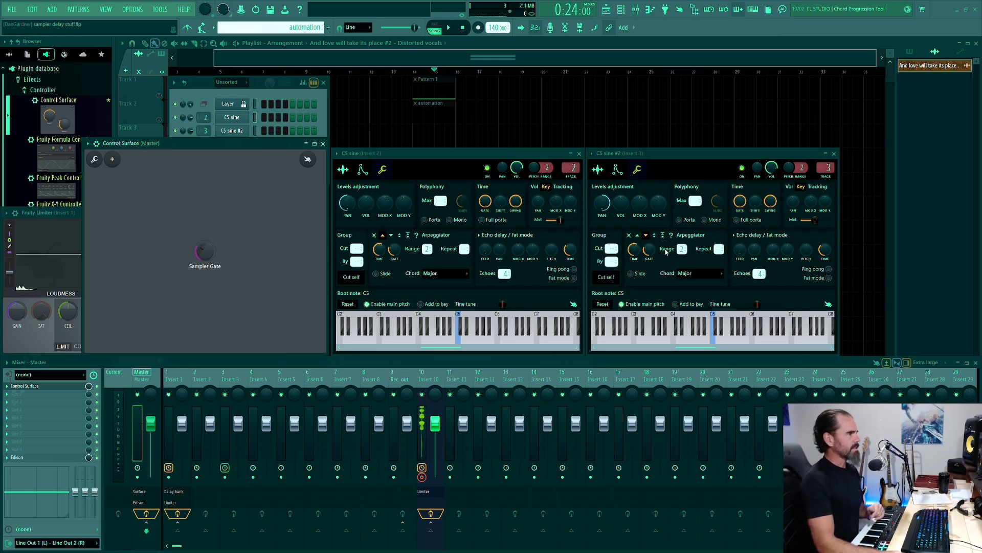
Check that C5 sine #2's arpeggiator gate is linked to Surface - Sampler Gate, then test the knob on the Control Surface.
right_click(648, 250)
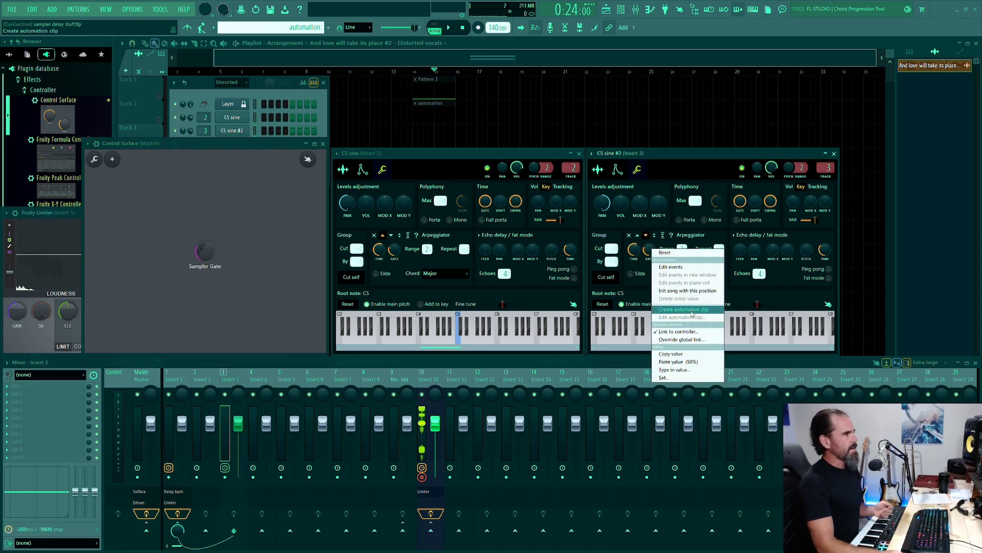
click(678, 332)
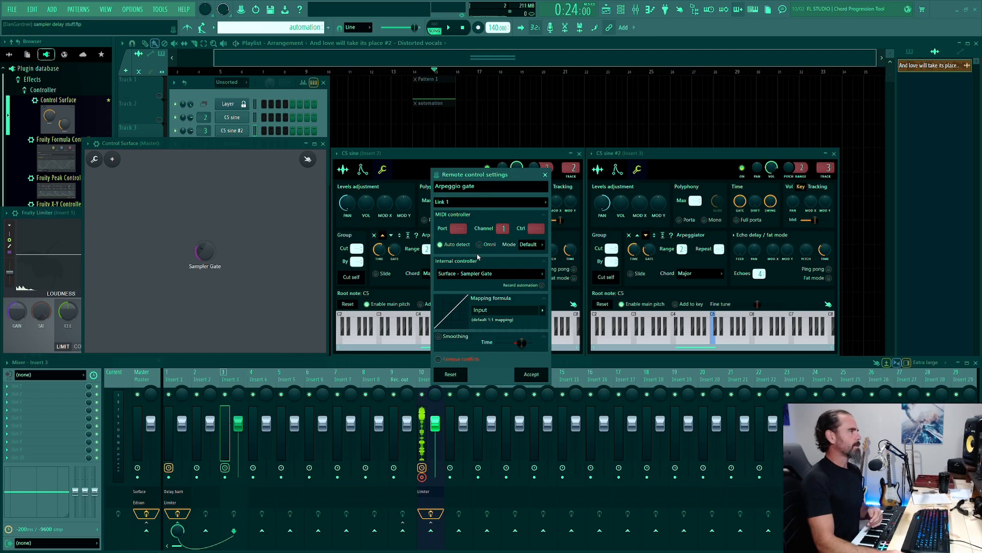
click(504, 275)
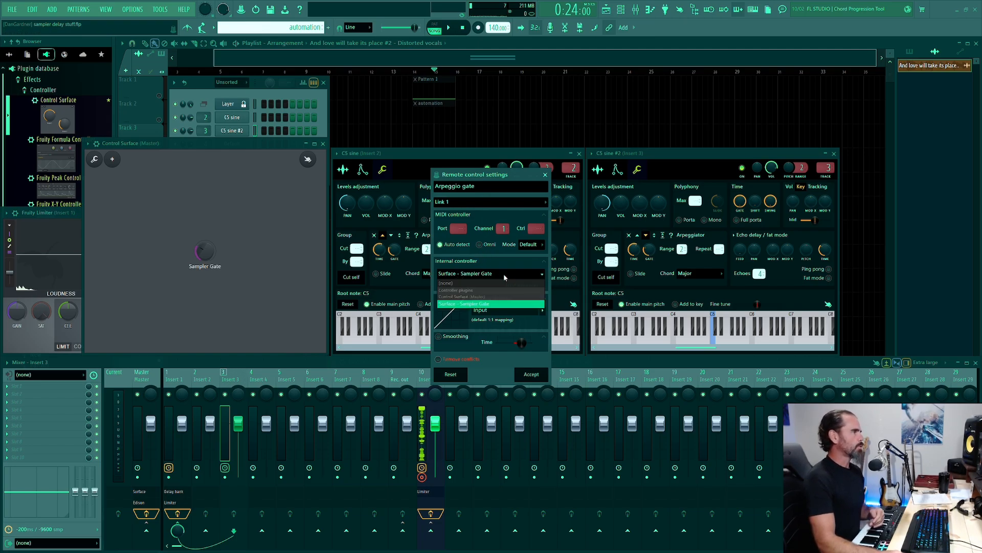
click(472, 304)
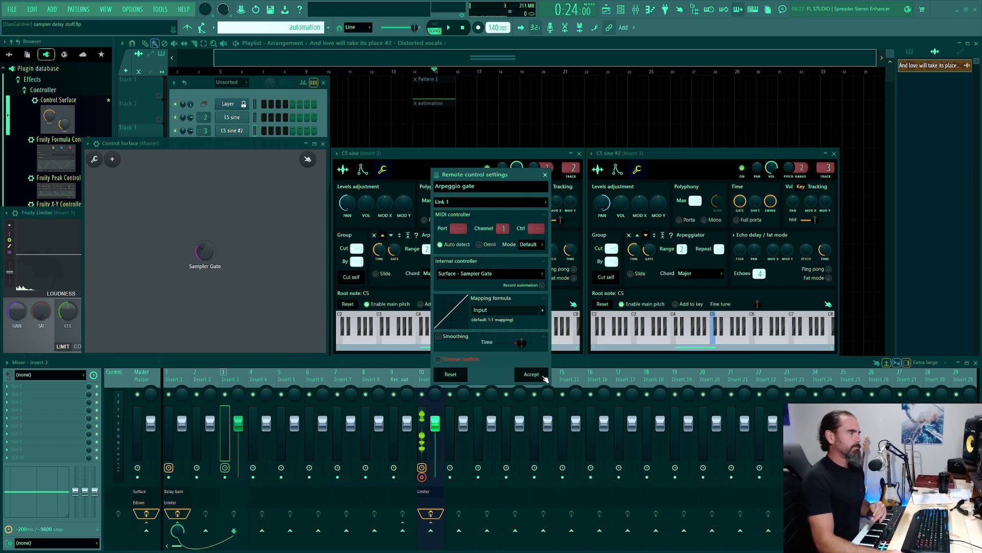
click(545, 175)
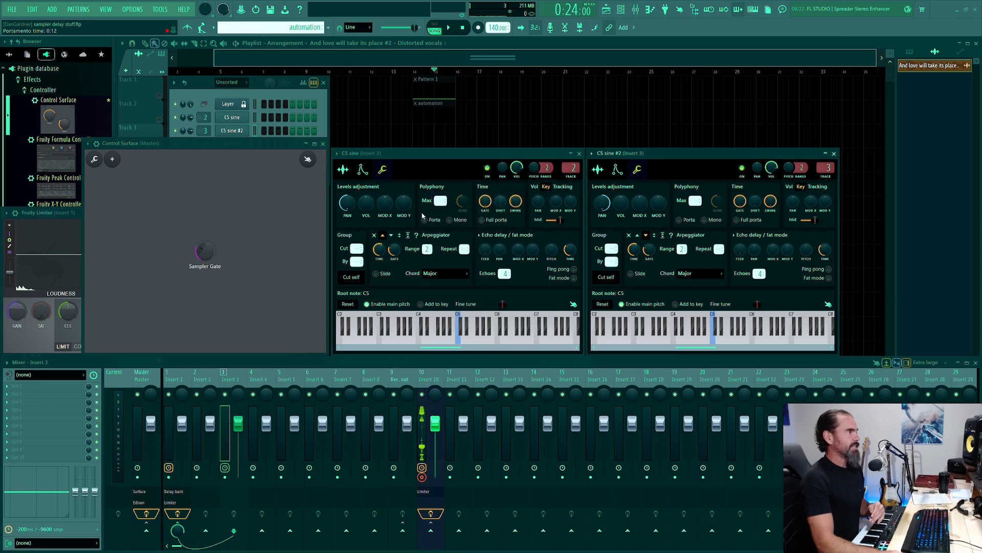
mouse_move(206, 256)
mouse_down()
mouse_move(206, 230)
mouse_move(206, 255)
mouse_move(206, 243)
mouse_up()
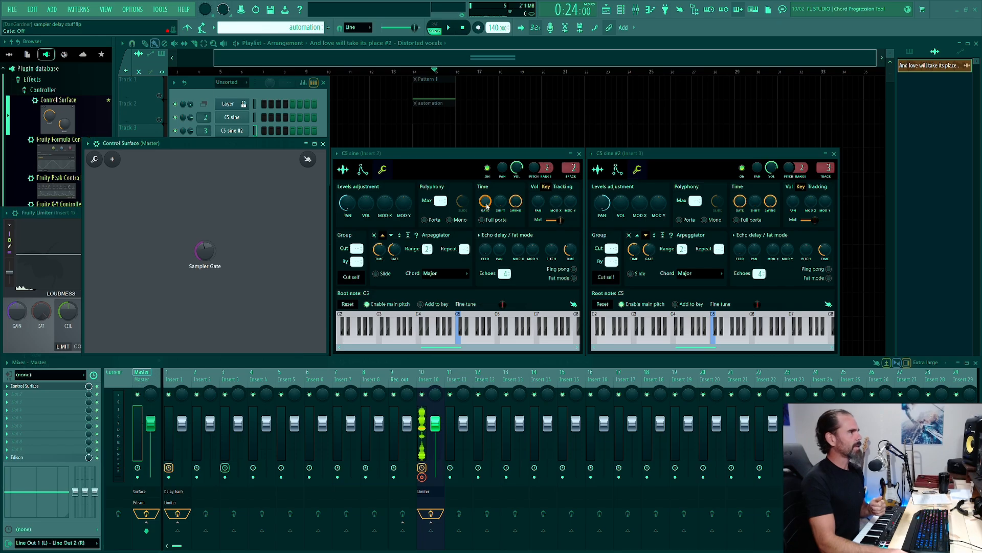
Try a Time gate of 1:17 on C5 sine, restore the gate, and check the swing mix.
drag(484, 204, 487, 204)
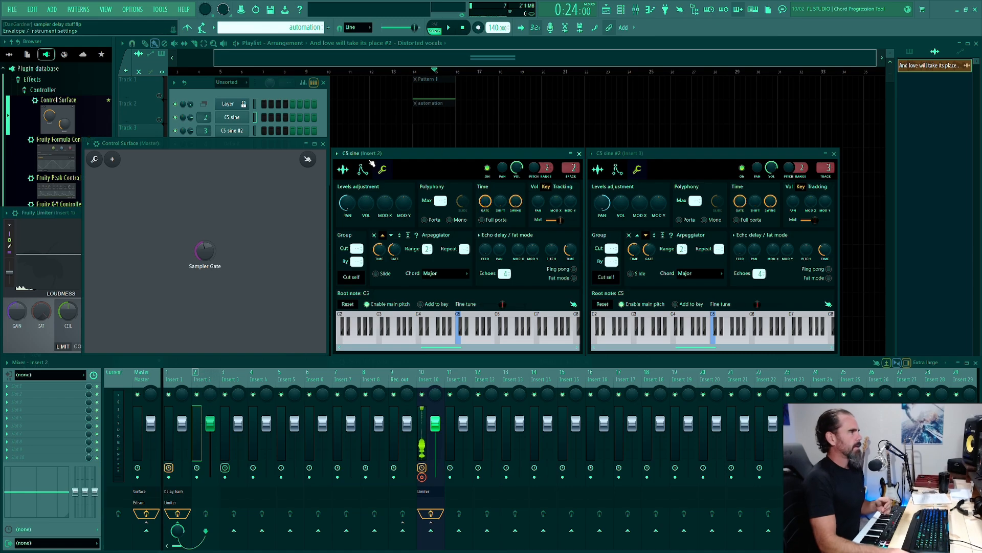
click(342, 170)
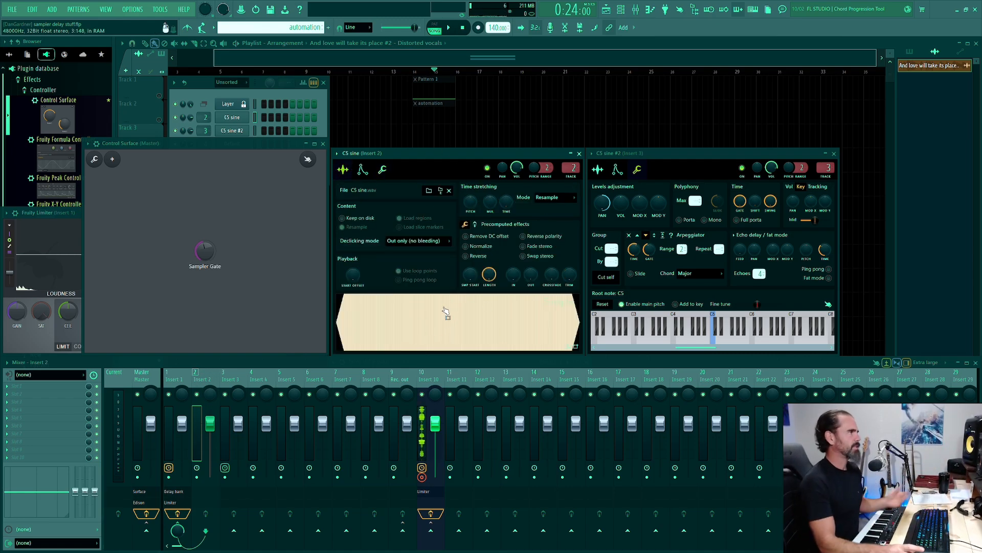
click(382, 169)
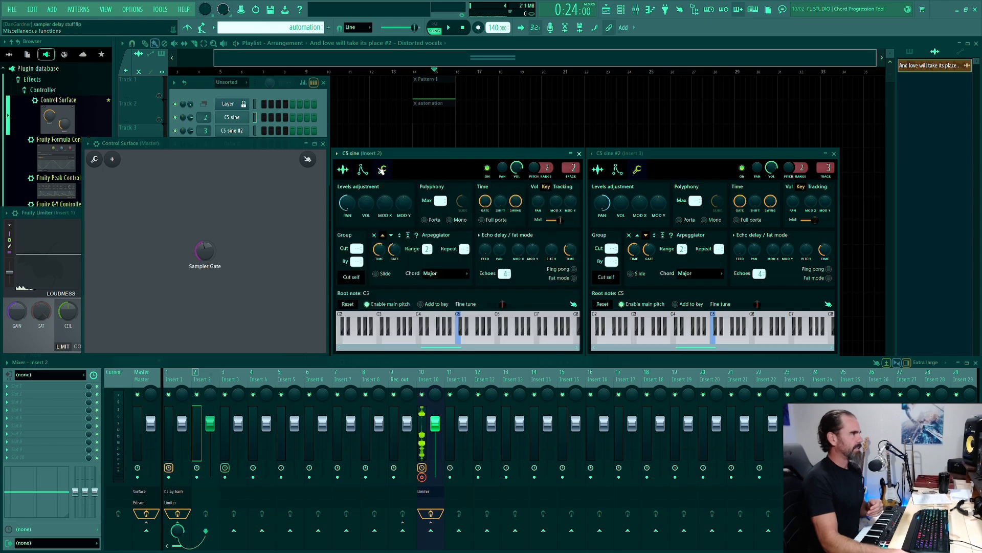
drag(485, 204, 485, 199)
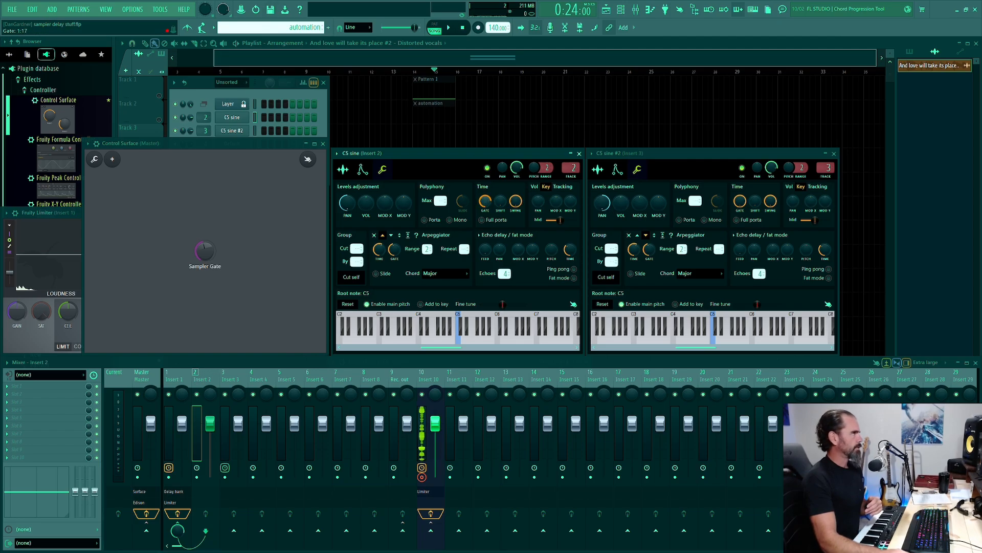
drag(485, 201, 485, 216)
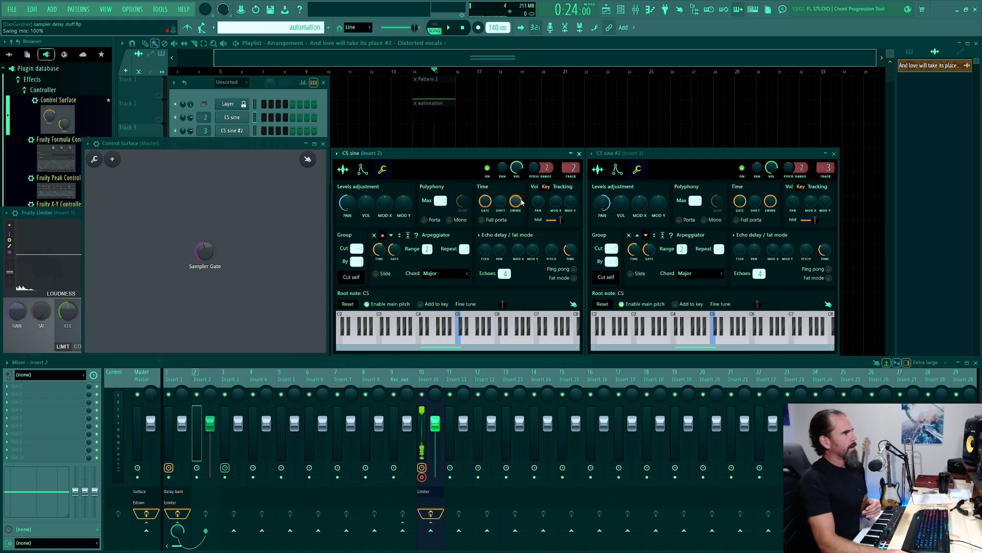
mouse_move(518, 204)
mouse_down()
mouse_move(519, 215)
mouse_move(518, 203)
mouse_up()
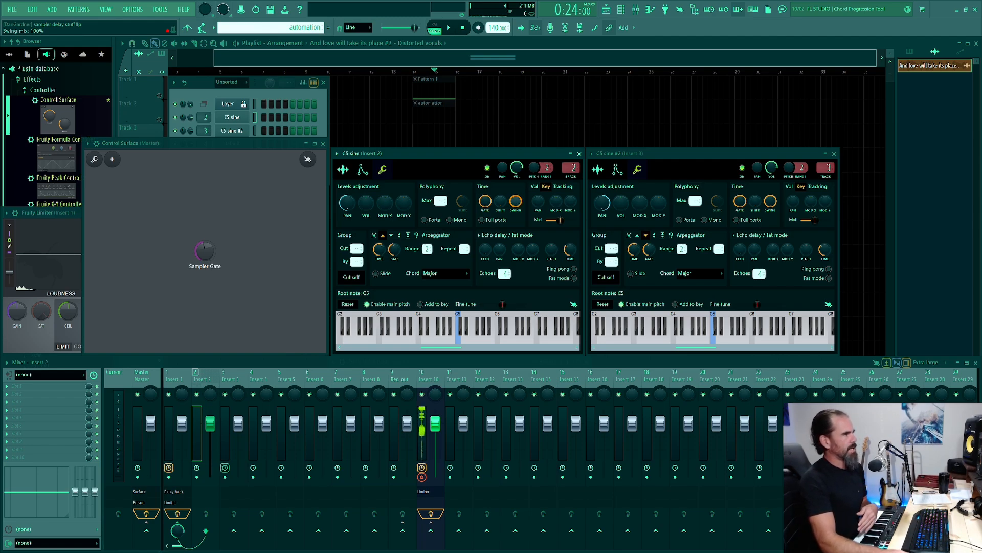